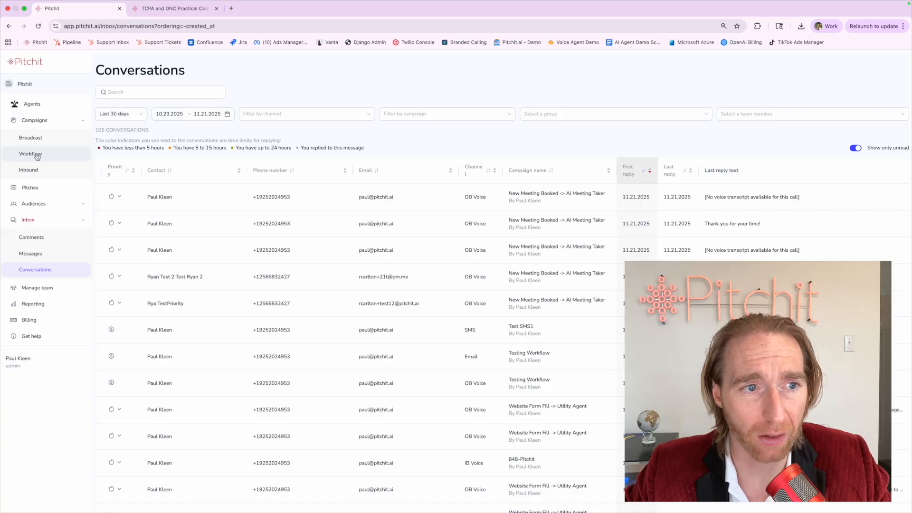
Open the Workflow campaigns list and start a new workflow campaign.
{"action": "left_click", "coordinate": [37, 156]}
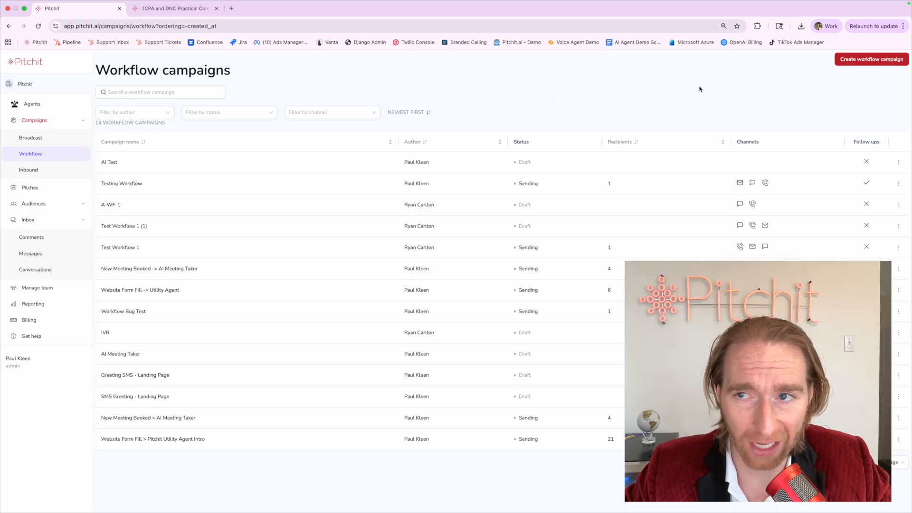
{"action": "left_click", "coordinate": [840, 60]}
Name the campaign 'Workflow Campaign Demo'.
{"action": "left_click", "coordinate": [121, 133]}
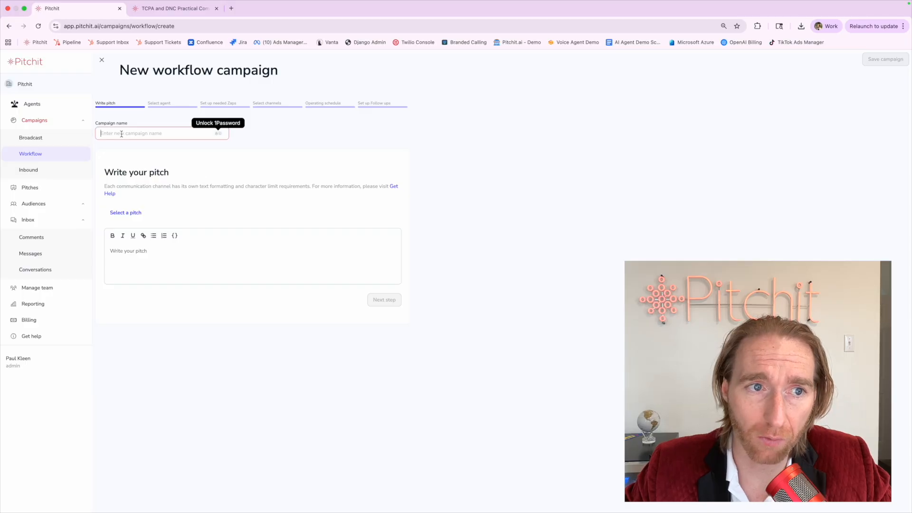
{"action": "type", "text": "Wro"}
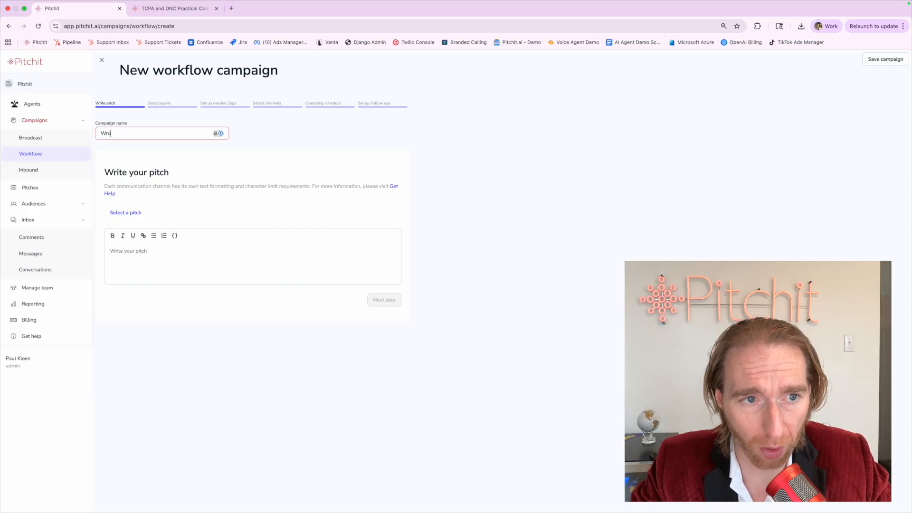
{"action": "key", "text": "BackSpace"}
{"action": "key", "text": "BackSpace"}
{"action": "type", "text": "k"}
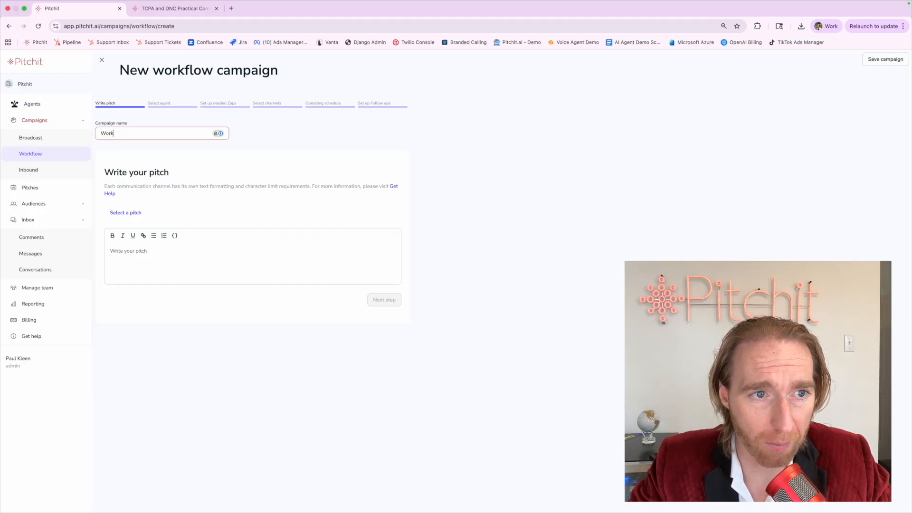
{"action": "type", "text": "flow Campaign Demo"}
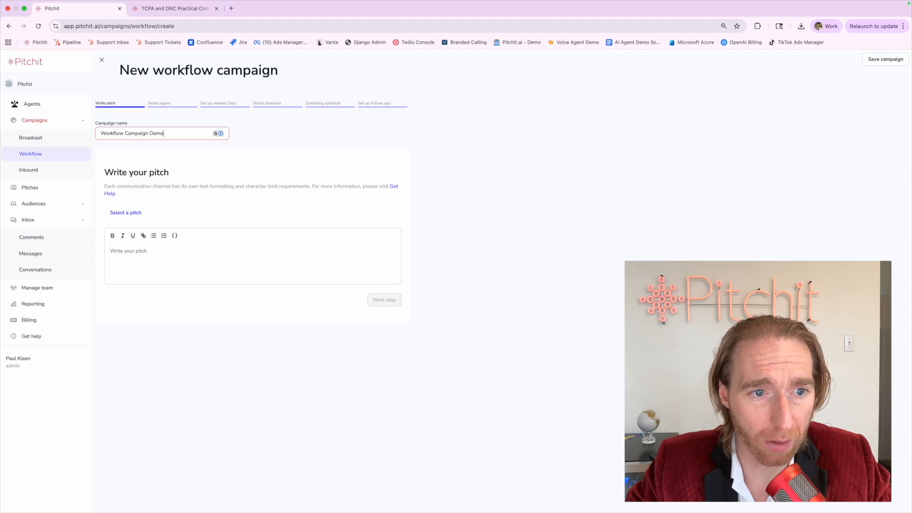
Paste the Utility Agent pitch from clipboard history into the pitch editor.
{"action": "left_click", "coordinate": [156, 265]}
{"action": "type", "text": "Are you still interested in signing up for internet? If so, call xxx-xxx-xxxx to claim your promo of a free ring doorbell."}
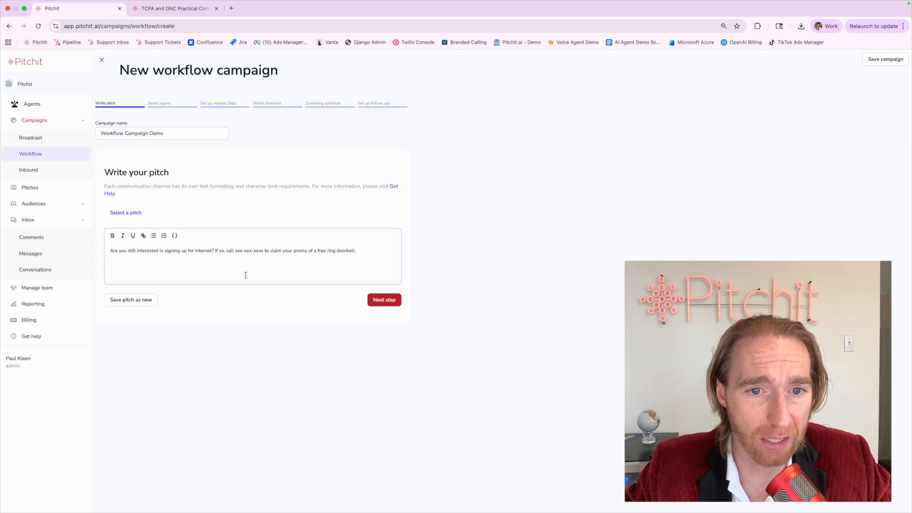
{"action": "key", "text": "super+z"}
{"action": "left_click", "coordinate": [790, 5]}
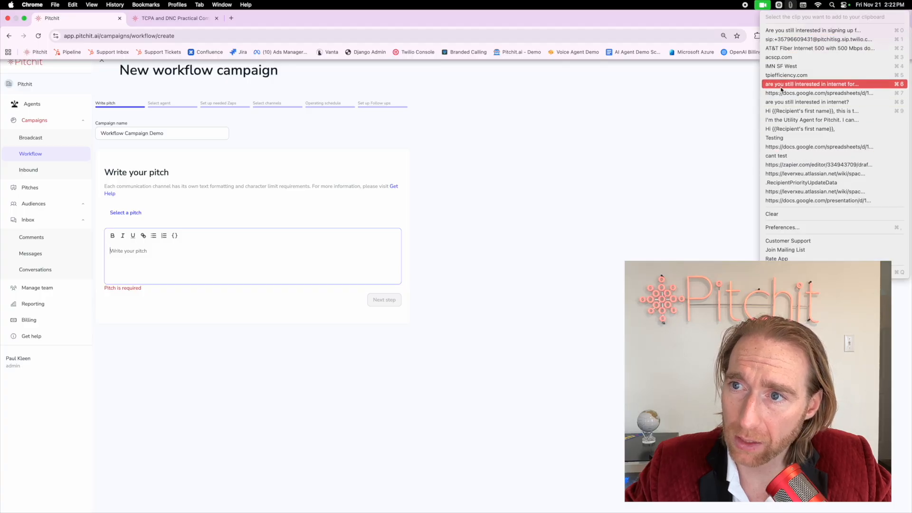
{"action": "left_click", "coordinate": [781, 111]}
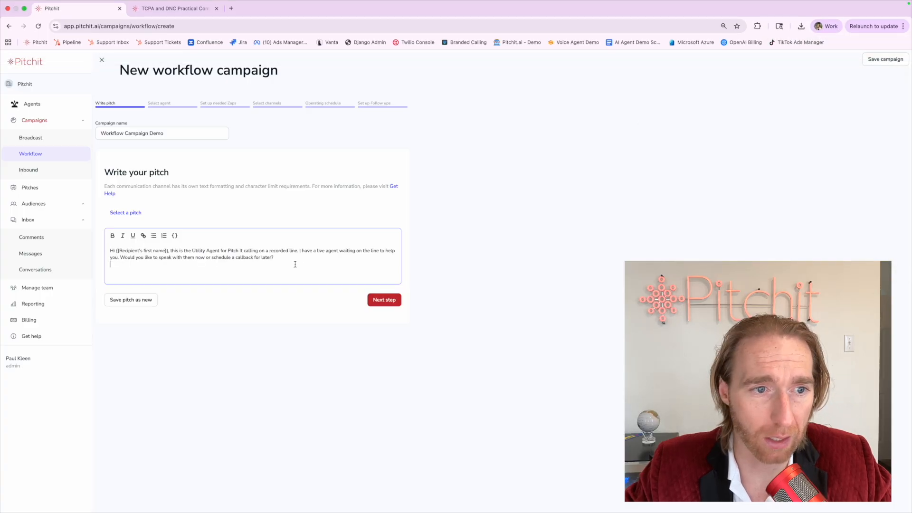
Review the pitch text, then continue to the agent selection step.
{"action": "left_click", "coordinate": [386, 301]}
{"action": "left_click", "coordinate": [118, 389]}
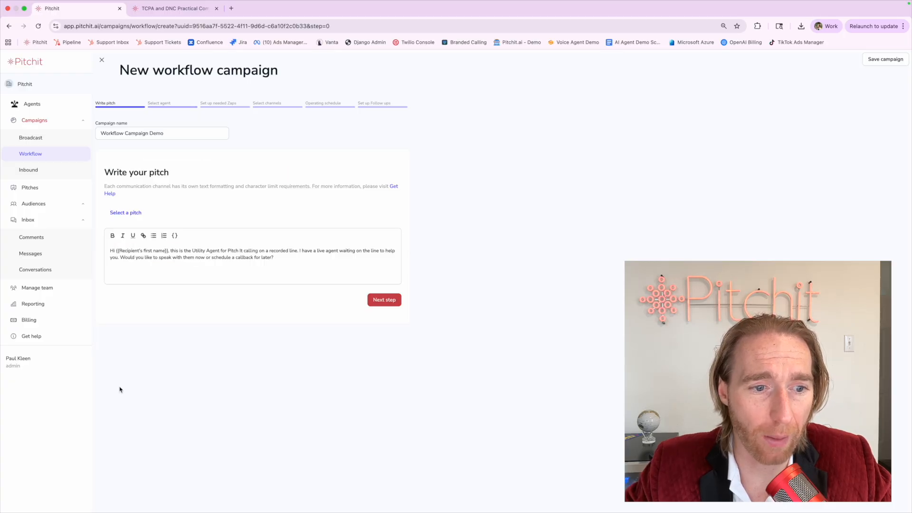
{"action": "triple_click", "coordinate": [149, 247]}
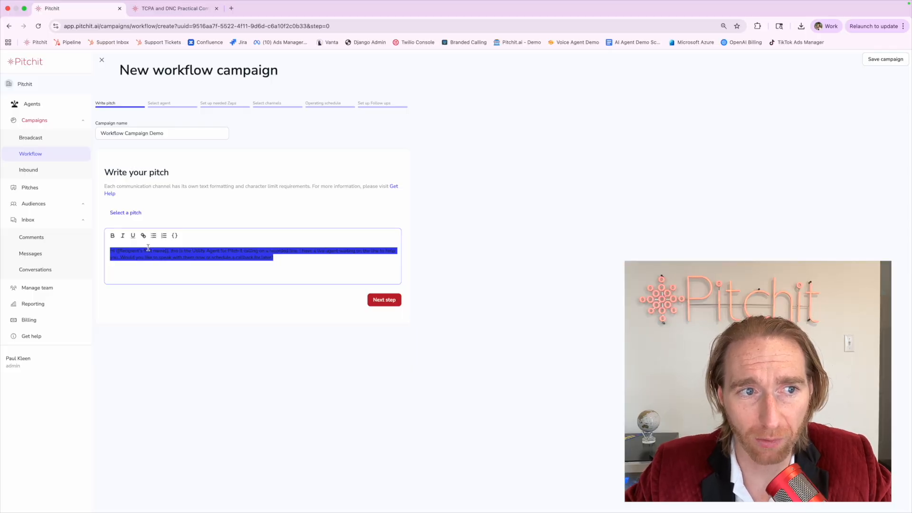
{"action": "triple_click", "coordinate": [147, 252]}
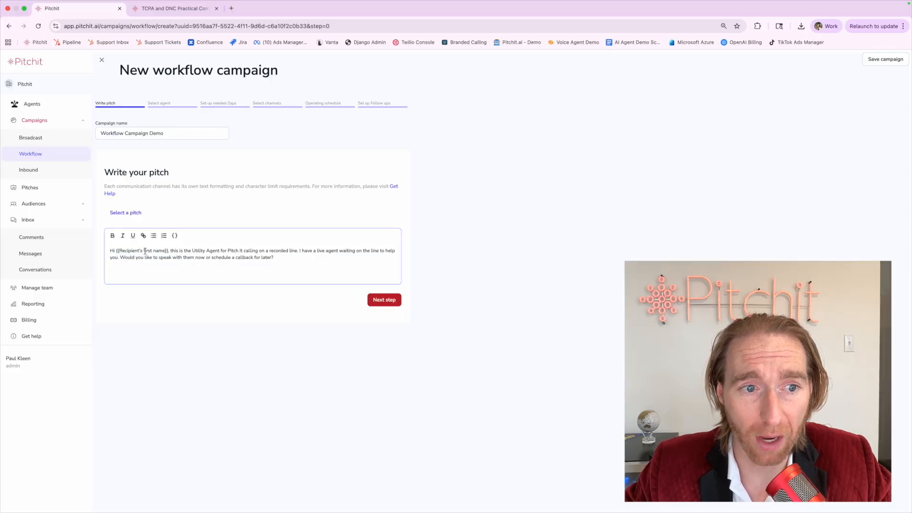
{"action": "left_click", "coordinate": [164, 260]}
{"action": "triple_click", "coordinate": [163, 258]}
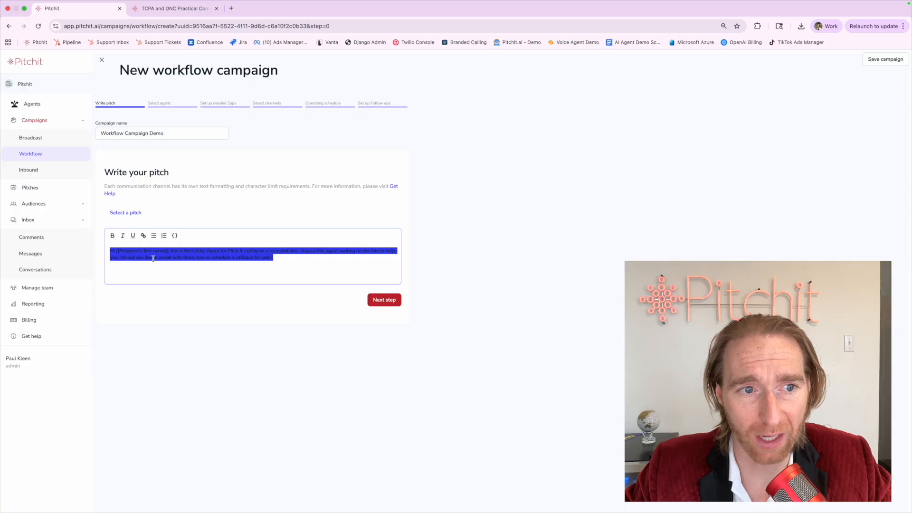
{"action": "left_click", "coordinate": [153, 256]}
{"action": "left_click", "coordinate": [381, 300]}
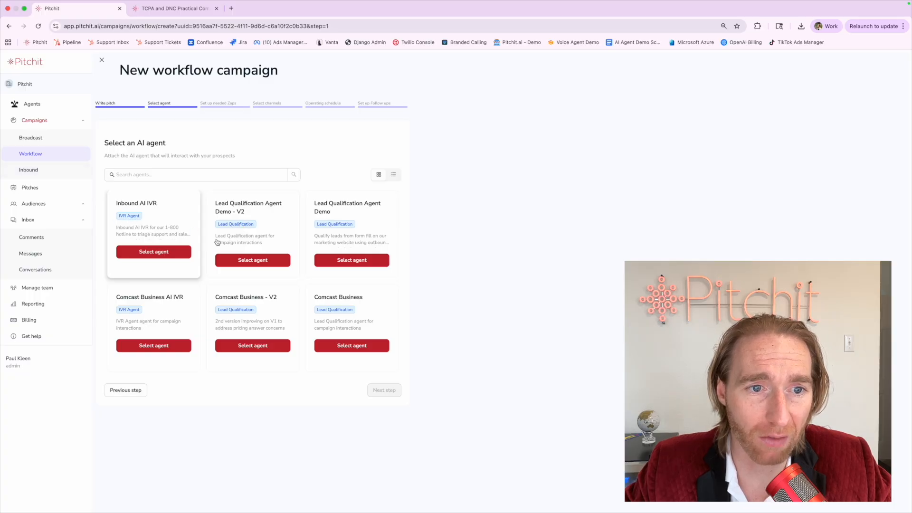
Select the Lead Qualification Agent Demo - V2 agent and continue to the Zaps setup.
{"action": "left_click", "coordinate": [265, 256]}
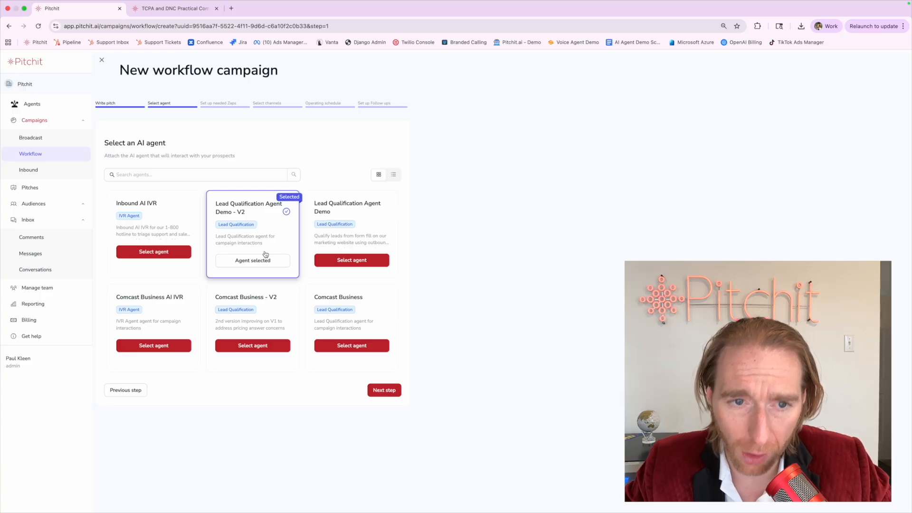
{"action": "left_click", "coordinate": [334, 244]}
{"action": "left_click", "coordinate": [261, 245]}
{"action": "left_click", "coordinate": [316, 243]}
{"action": "left_click", "coordinate": [261, 245]}
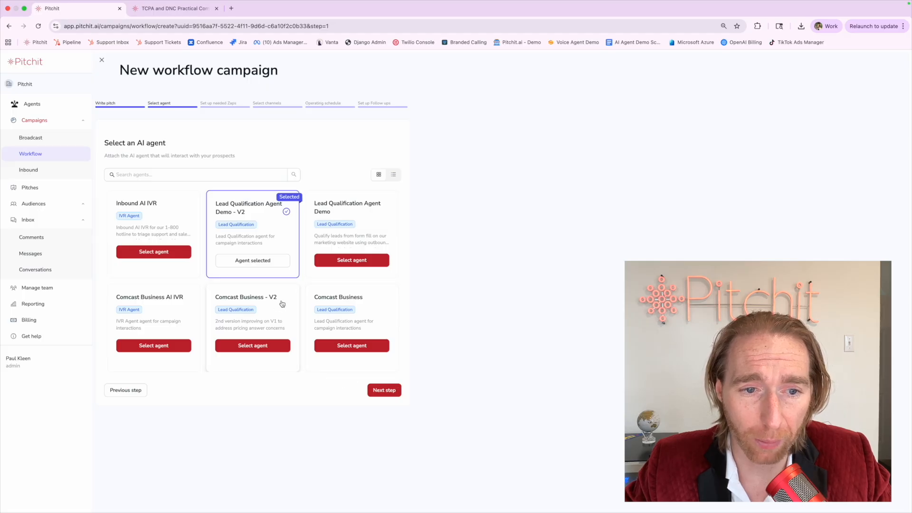
{"action": "left_click", "coordinate": [384, 390]}
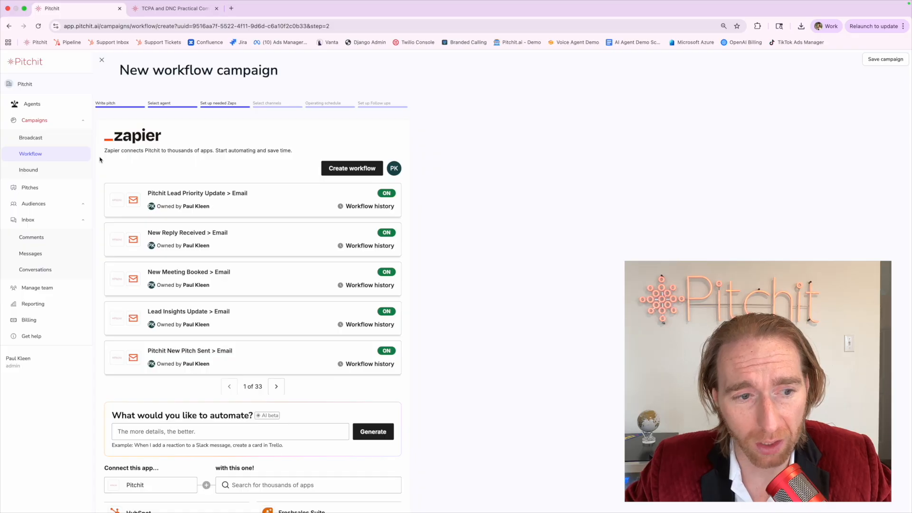
Review the account's Integrations tab, then reopen Workflow Campaign Demo from the Workflow list.
{"action": "left_click", "coordinate": [46, 368]}
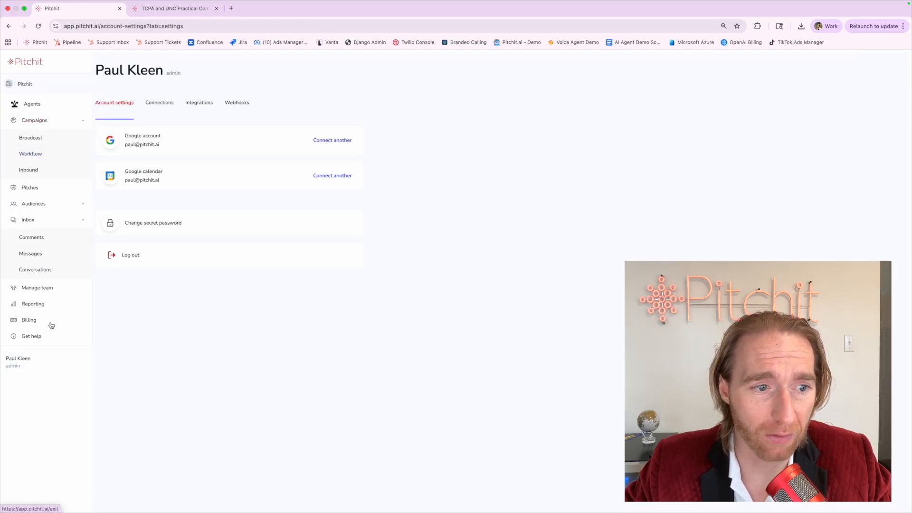
{"action": "left_click", "coordinate": [198, 103]}
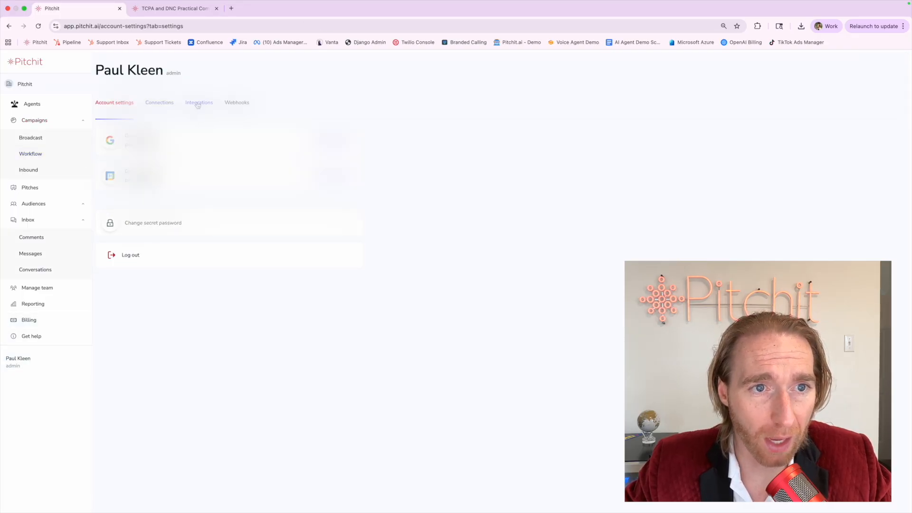
{"action": "left_click_drag", "start_coordinate": [126, 140], "coordinate": [412, 142]}
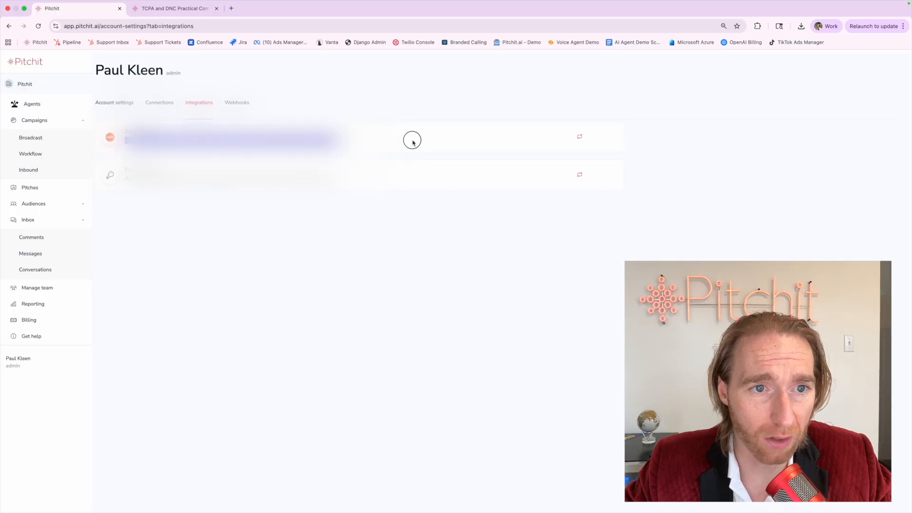
{"action": "left_click_drag", "start_coordinate": [126, 178], "coordinate": [325, 178]}
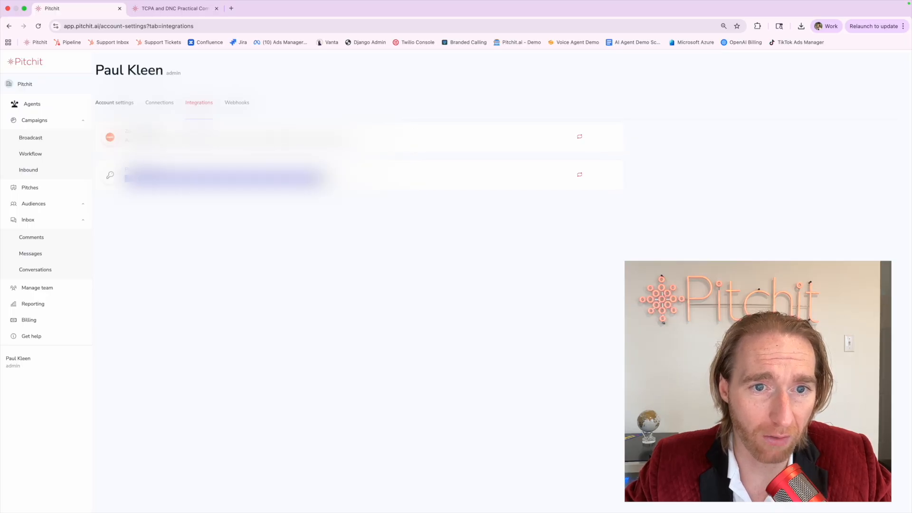
{"action": "left_click", "coordinate": [264, 214]}
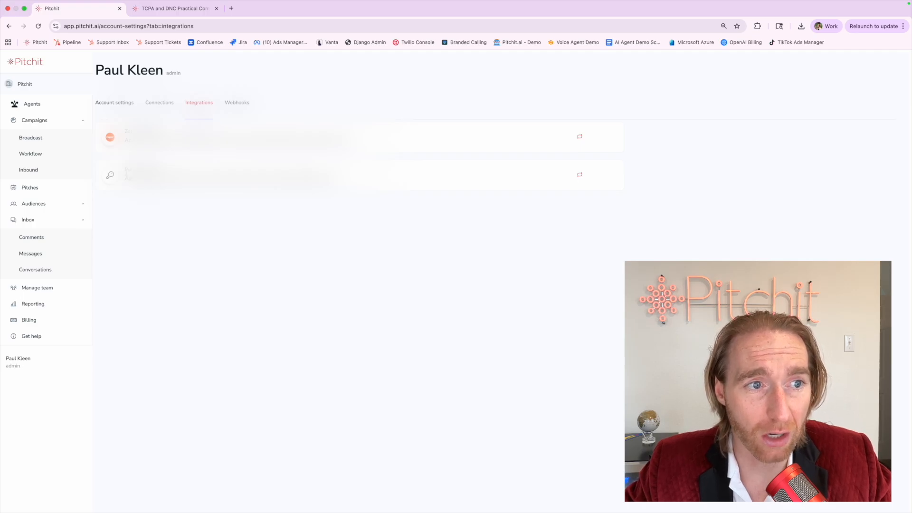
{"action": "left_click", "coordinate": [50, 154]}
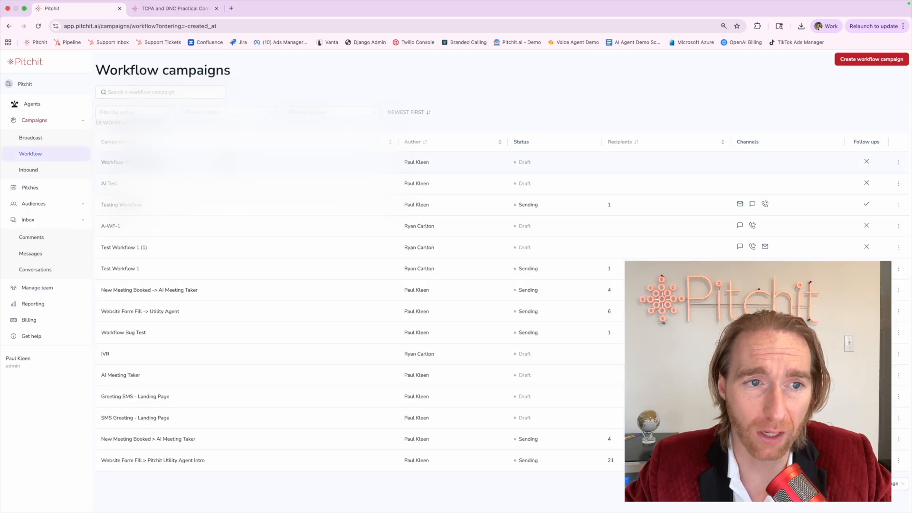
{"action": "left_click", "coordinate": [138, 162]}
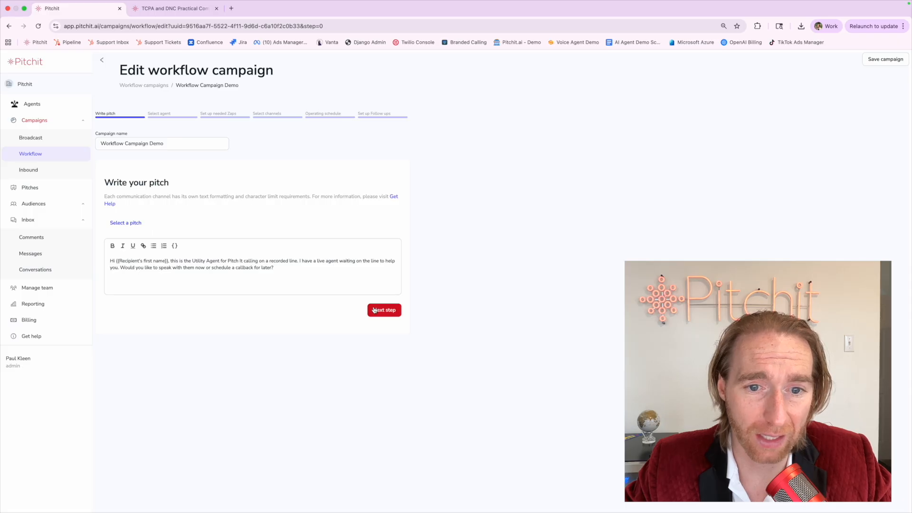
Advance past the pitch and agent steps, review the Zapier templates, and reach channel selection.
{"action": "left_click", "coordinate": [374, 309]}
{"action": "left_click", "coordinate": [384, 402]}
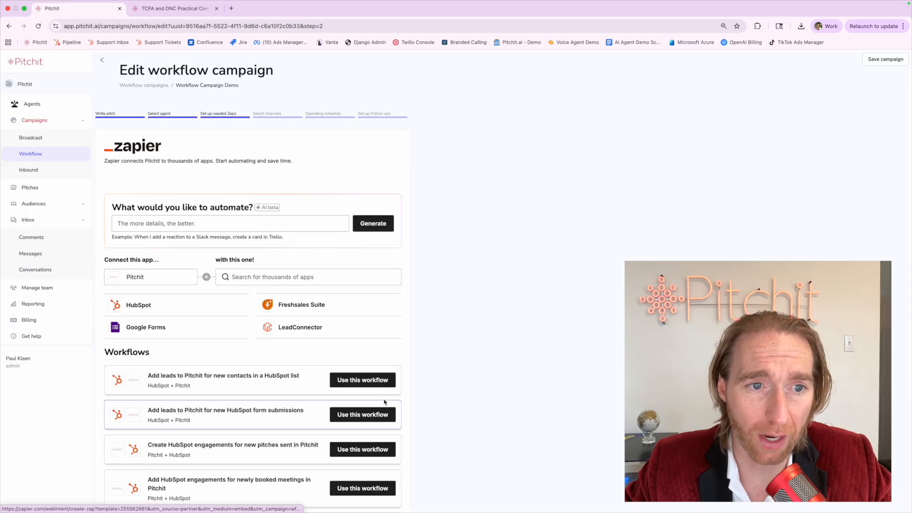
{"action": "scroll", "coordinate": [221, 171], "scroll_direction": "down", "scroll_amount": 1}
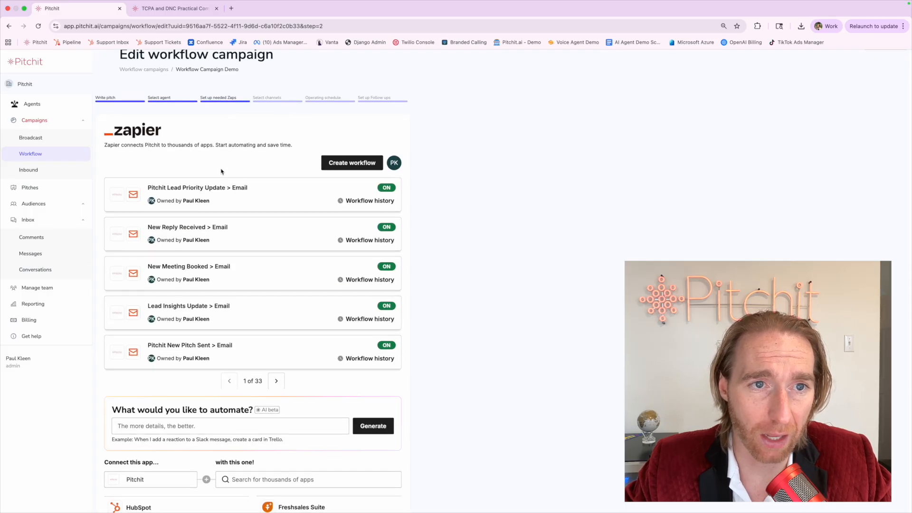
{"action": "scroll", "coordinate": [223, 169], "scroll_direction": "down", "scroll_amount": 1}
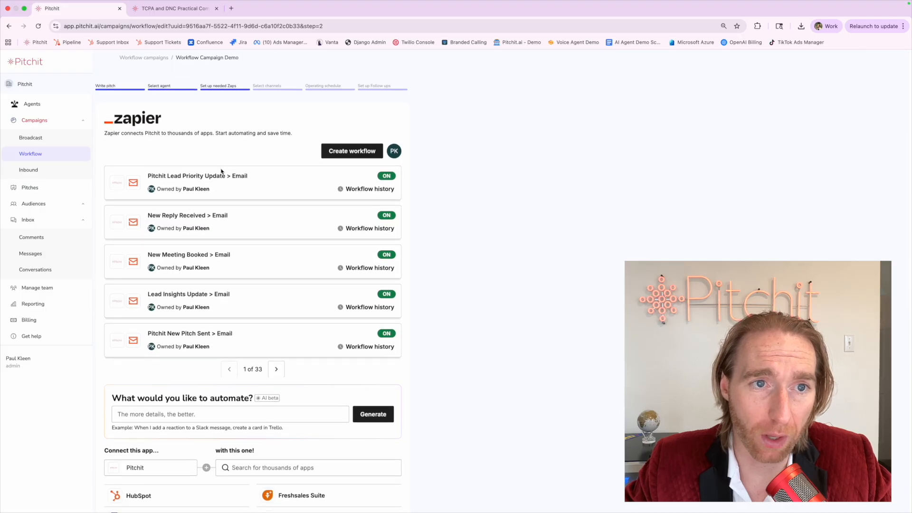
{"action": "scroll", "coordinate": [190, 159], "scroll_direction": "up", "scroll_amount": 2}
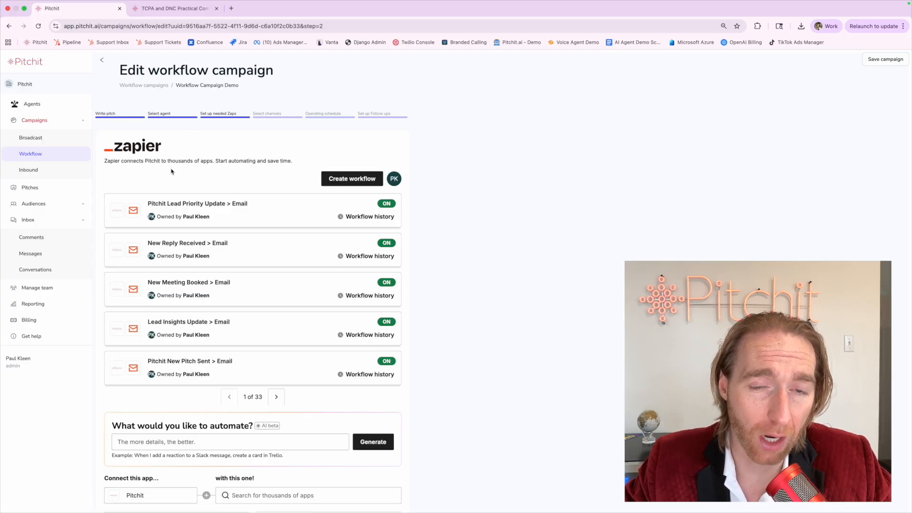
{"action": "scroll", "coordinate": [172, 171], "scroll_direction": "down", "scroll_amount": 3}
{"action": "scroll", "coordinate": [171, 171], "scroll_direction": "down", "scroll_amount": 6}
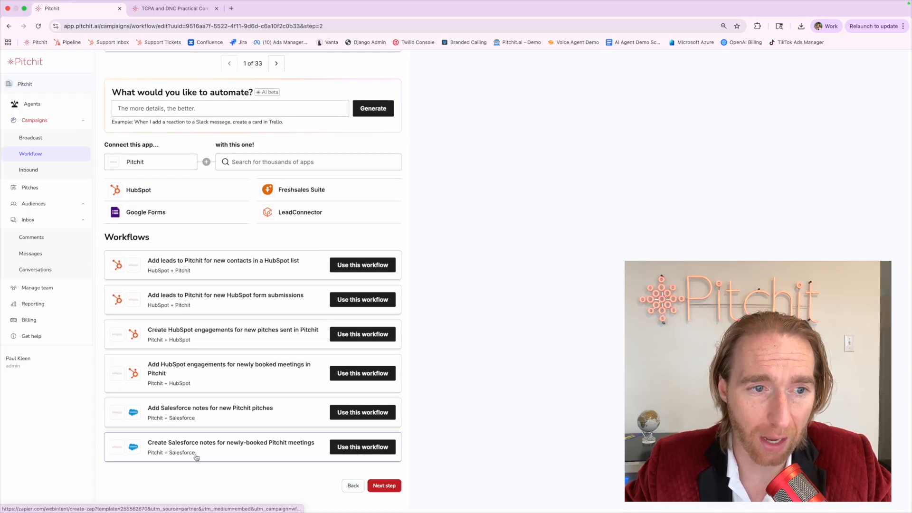
{"action": "scroll", "coordinate": [195, 456], "scroll_direction": "up", "scroll_amount": 9}
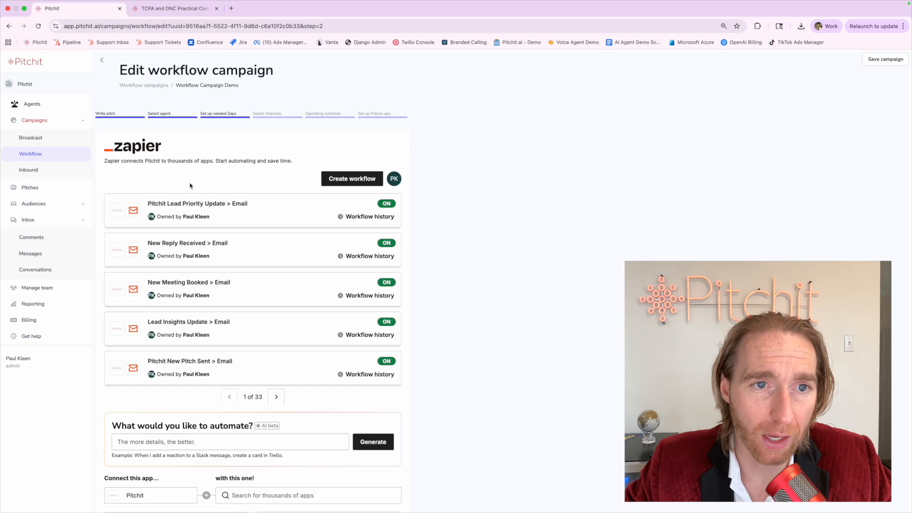
{"action": "scroll", "coordinate": [214, 197], "scroll_direction": "down", "scroll_amount": 9}
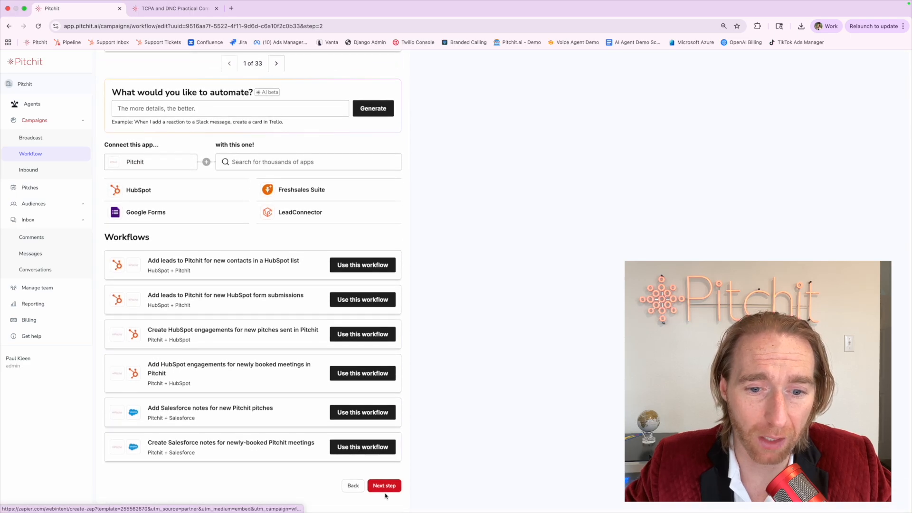
{"action": "left_click", "coordinate": [384, 486]}
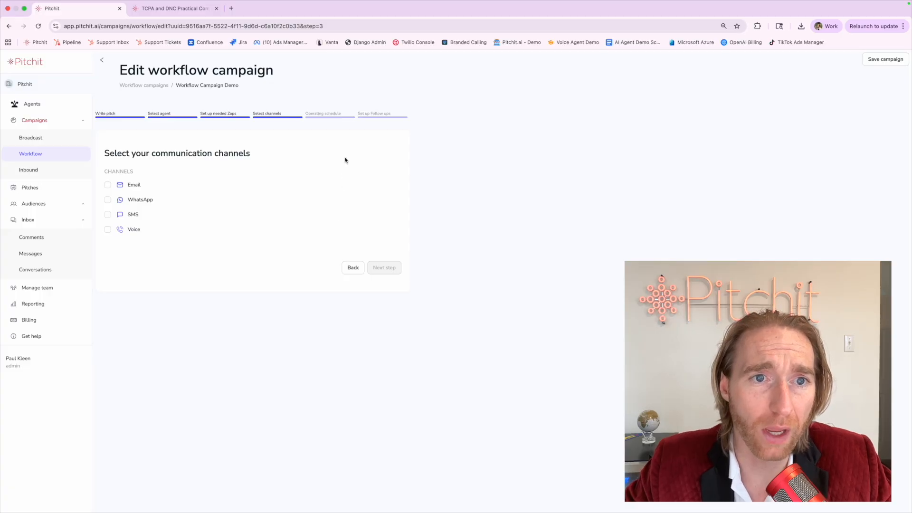
Explain the channel selection step and tick Email as a channel.
{"action": "triple_click", "coordinate": [133, 154]}
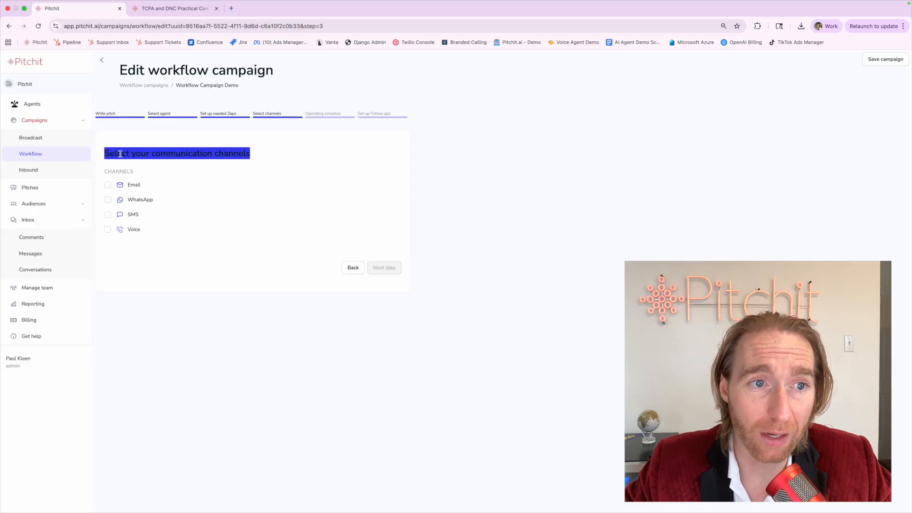
{"action": "left_click", "coordinate": [117, 154]}
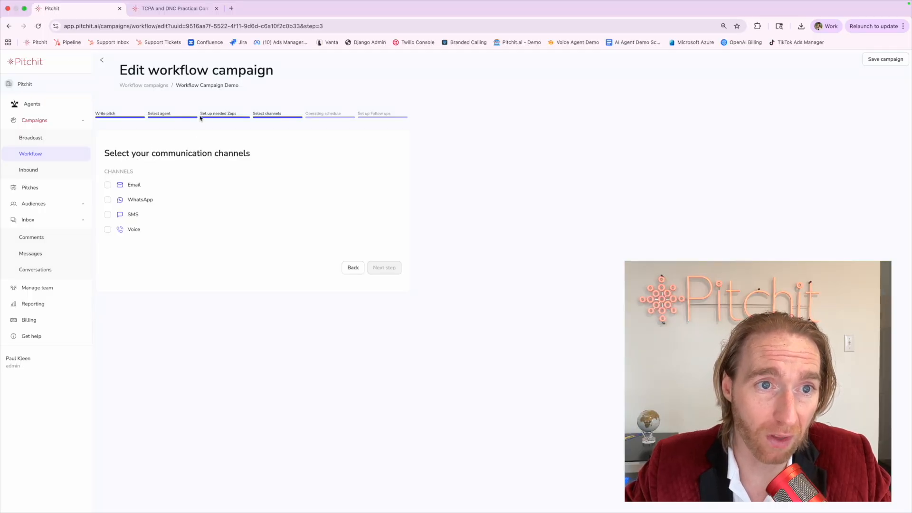
{"action": "left_click_drag", "start_coordinate": [200, 118], "coordinate": [248, 117]}
{"action": "left_click", "coordinate": [220, 150]}
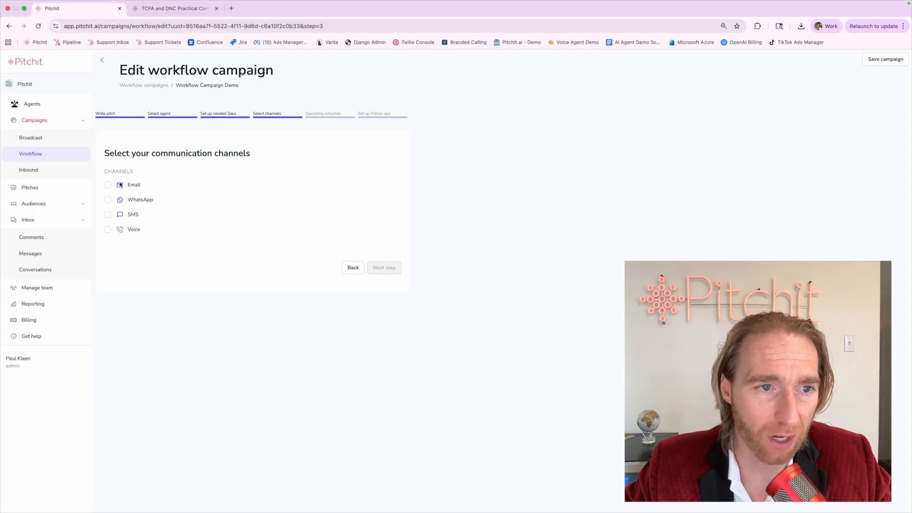
{"action": "left_click", "coordinate": [108, 185]}
Tick WhatsApp, SMS and Voice, pointing out each channel name.
{"action": "left_click", "coordinate": [107, 200]}
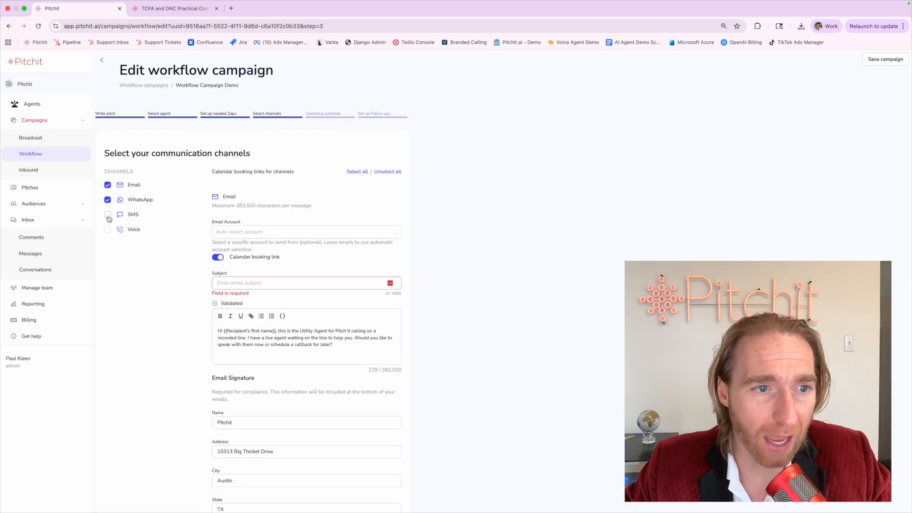
{"action": "left_click", "coordinate": [107, 214]}
{"action": "left_click", "coordinate": [108, 230]}
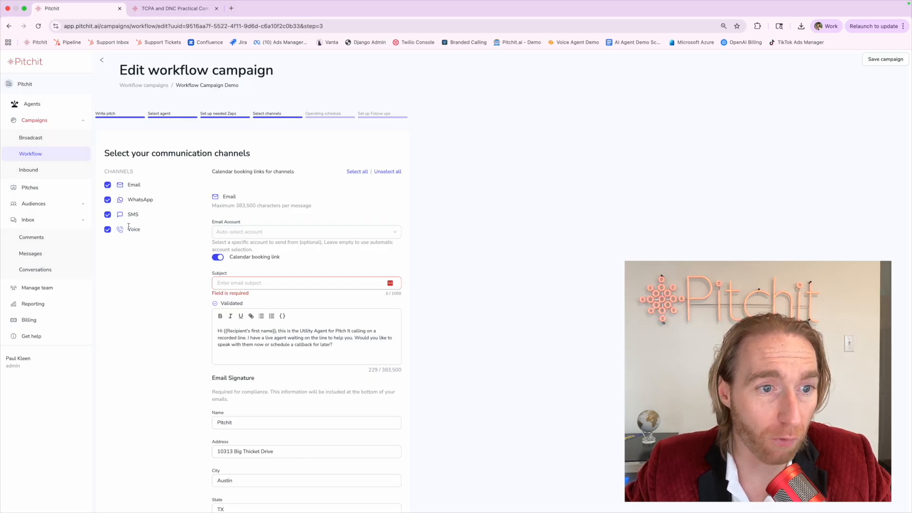
{"action": "left_click_drag", "start_coordinate": [128, 227], "coordinate": [149, 229]}
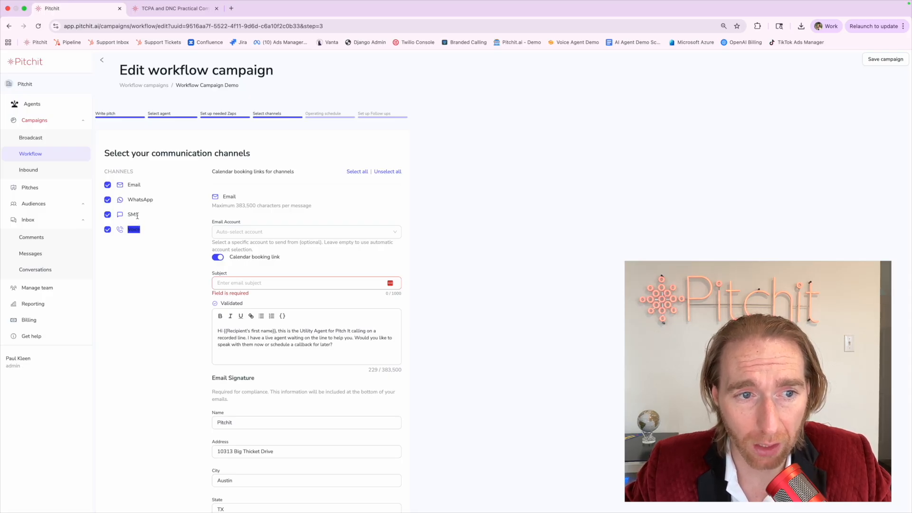
{"action": "double_click", "coordinate": [134, 214]}
{"action": "double_click", "coordinate": [135, 200]}
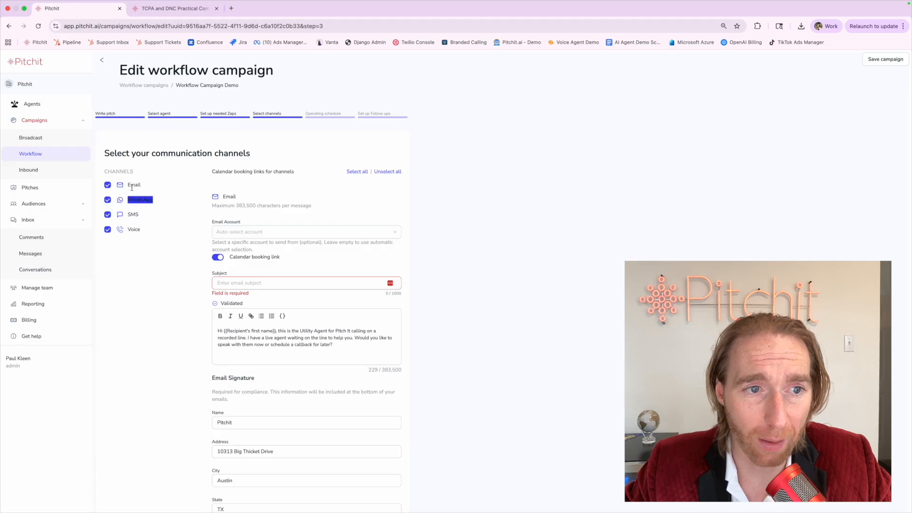
{"action": "double_click", "coordinate": [132, 187]}
{"action": "left_click", "coordinate": [136, 207]}
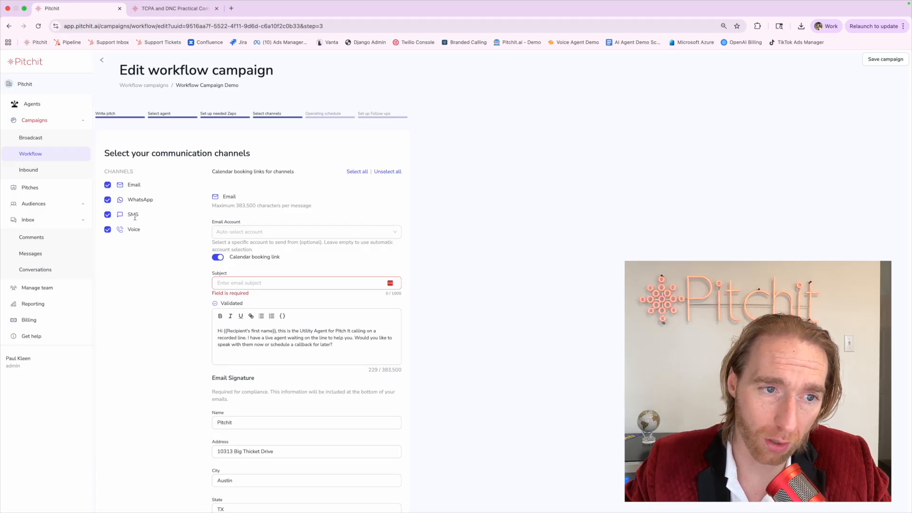
Toggle Voice, WhatsApp and SMS off and back on, then leave for account settings.
{"action": "left_click", "coordinate": [108, 230]}
{"action": "left_click_drag", "start_coordinate": [135, 222], "coordinate": [128, 183]}
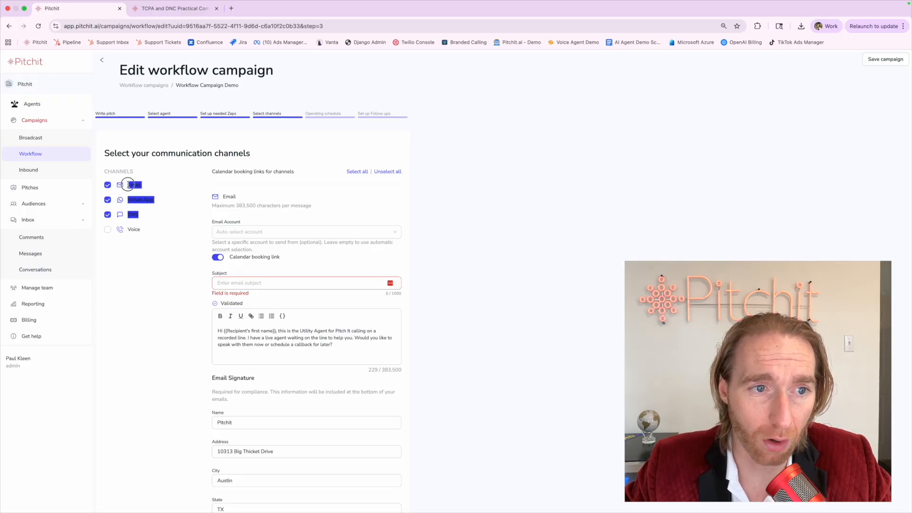
{"action": "left_click", "coordinate": [107, 230]}
{"action": "left_click", "coordinate": [129, 240]}
{"action": "left_click_drag", "start_coordinate": [128, 229], "coordinate": [129, 184]}
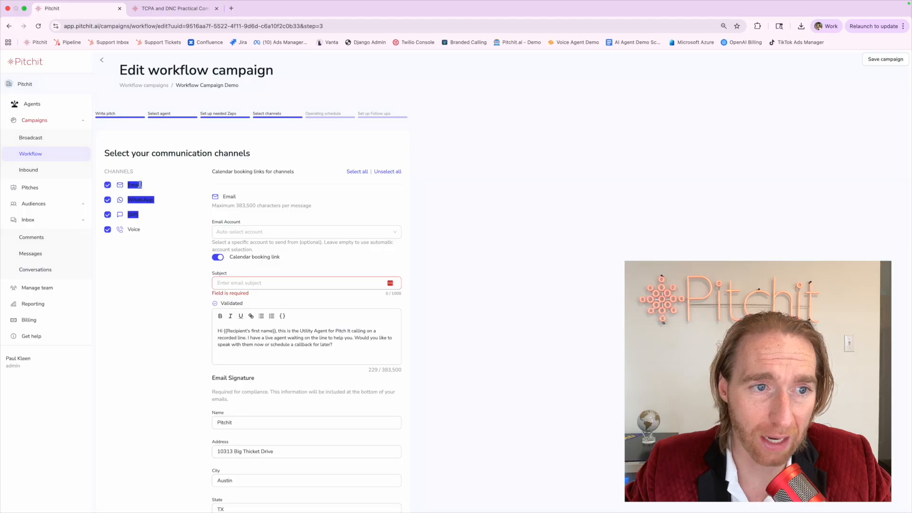
{"action": "left_click", "coordinate": [133, 264]}
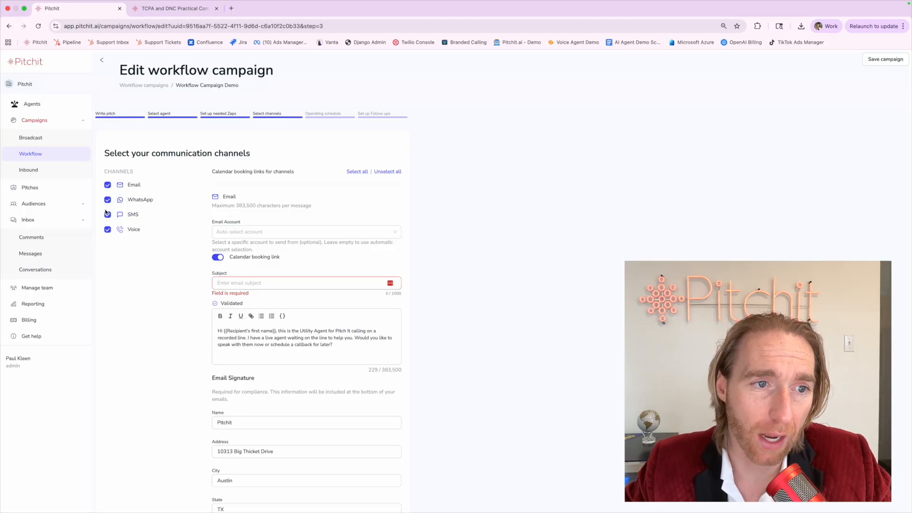
{"action": "left_click", "coordinate": [107, 200]}
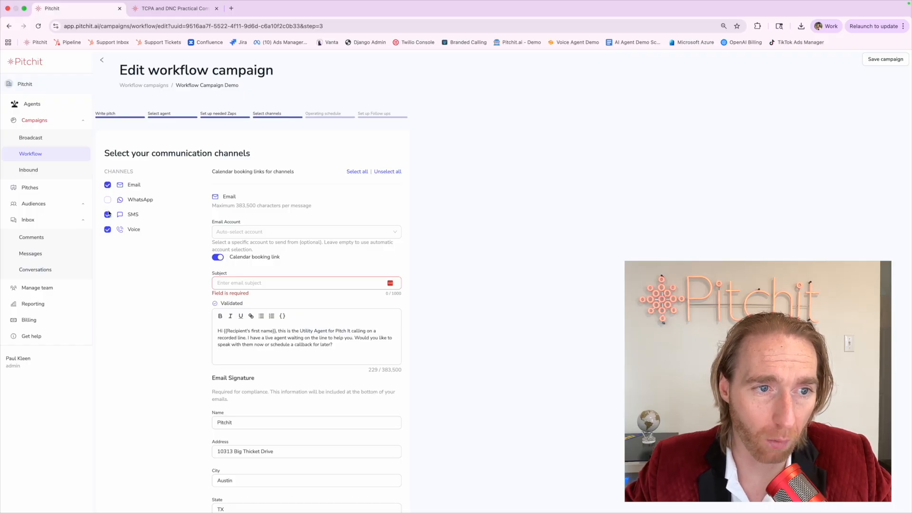
{"action": "left_click", "coordinate": [108, 215]}
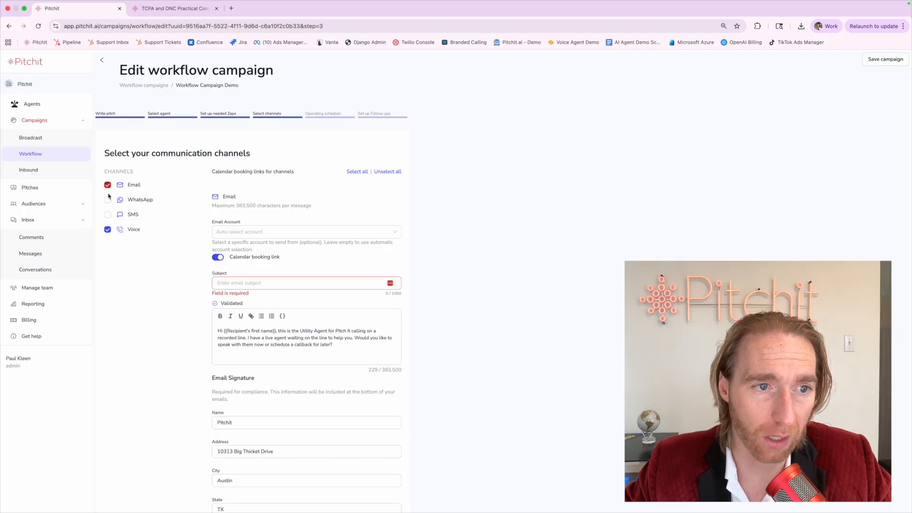
{"action": "left_click", "coordinate": [107, 199]}
{"action": "left_click", "coordinate": [107, 215]}
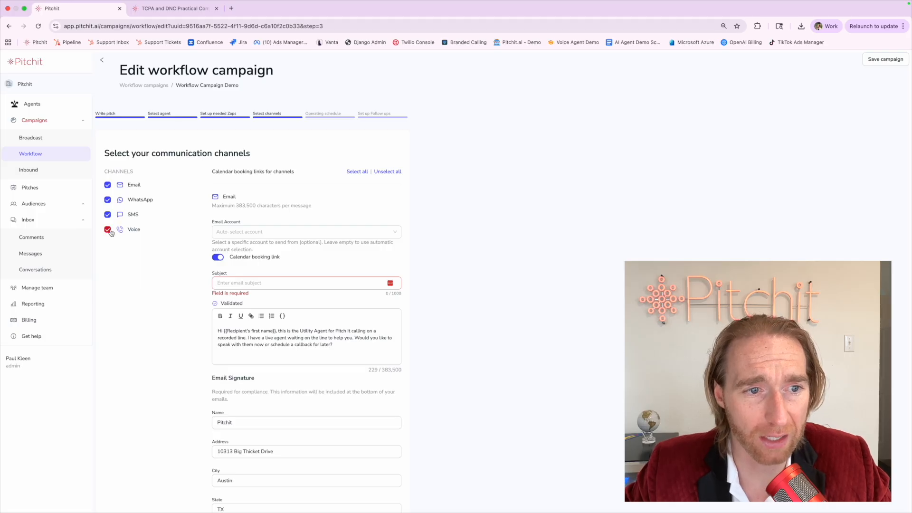
{"action": "left_click", "coordinate": [31, 369]}
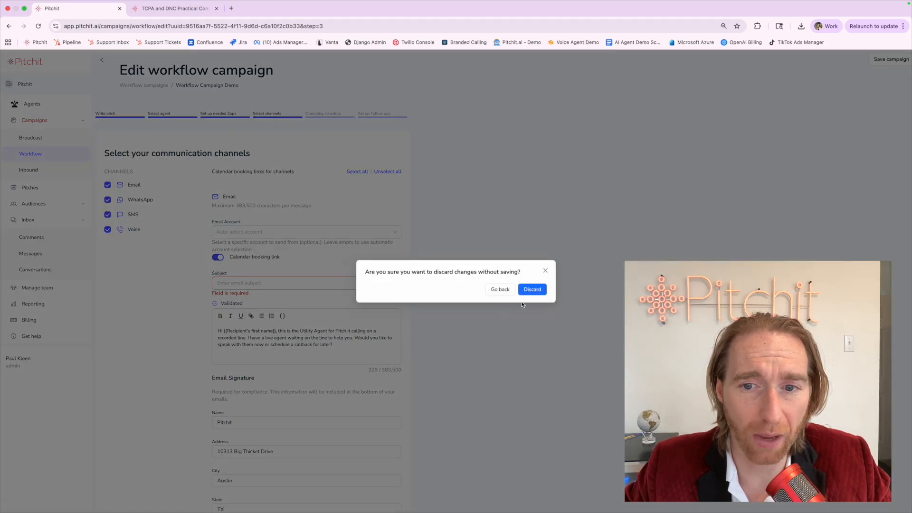
Discard the unsaved changes and review the Email connections: Gmail connected, Outlook not.
{"action": "left_click", "coordinate": [532, 291]}
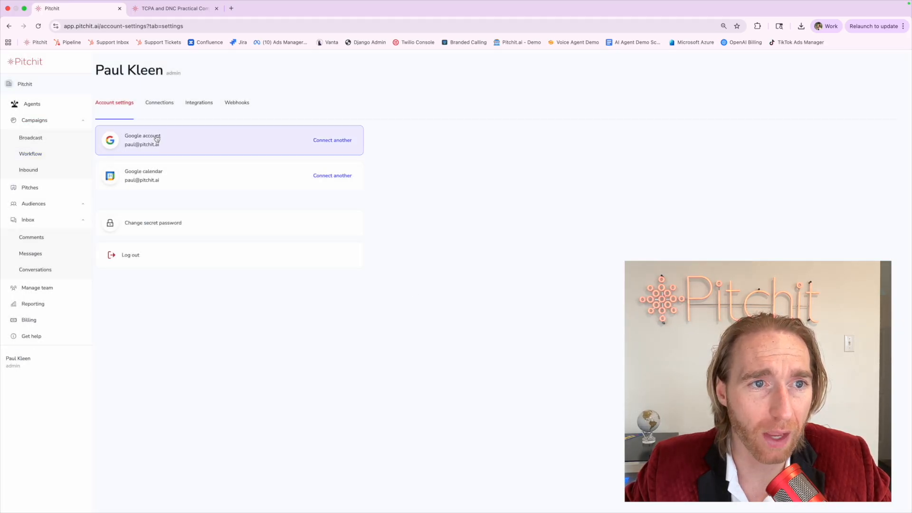
{"action": "left_click", "coordinate": [161, 109]}
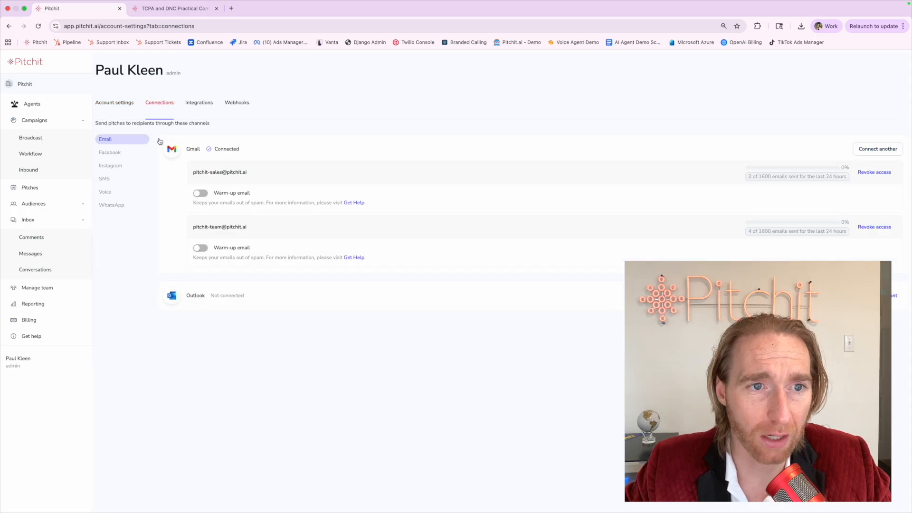
{"action": "left_click_drag", "start_coordinate": [187, 150], "coordinate": [214, 151]}
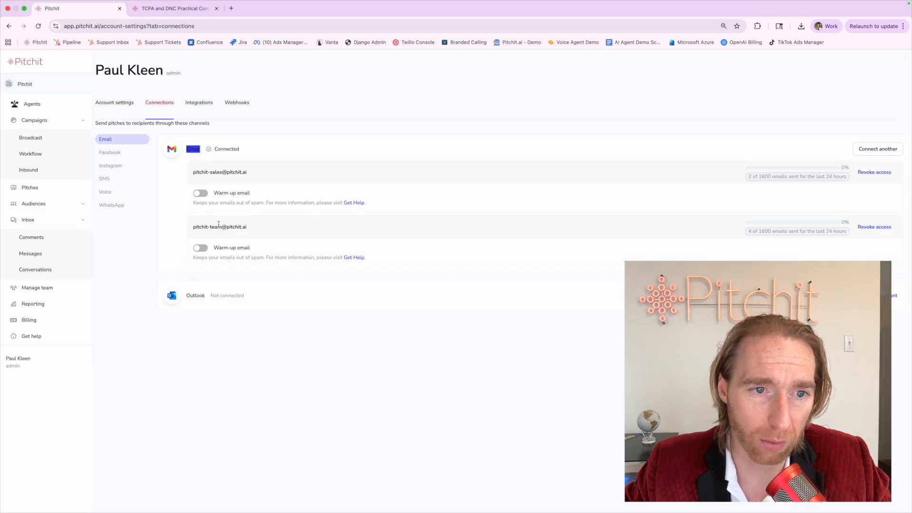
{"action": "left_click_drag", "start_coordinate": [183, 295], "coordinate": [243, 295]}
{"action": "left_click", "coordinate": [246, 322]}
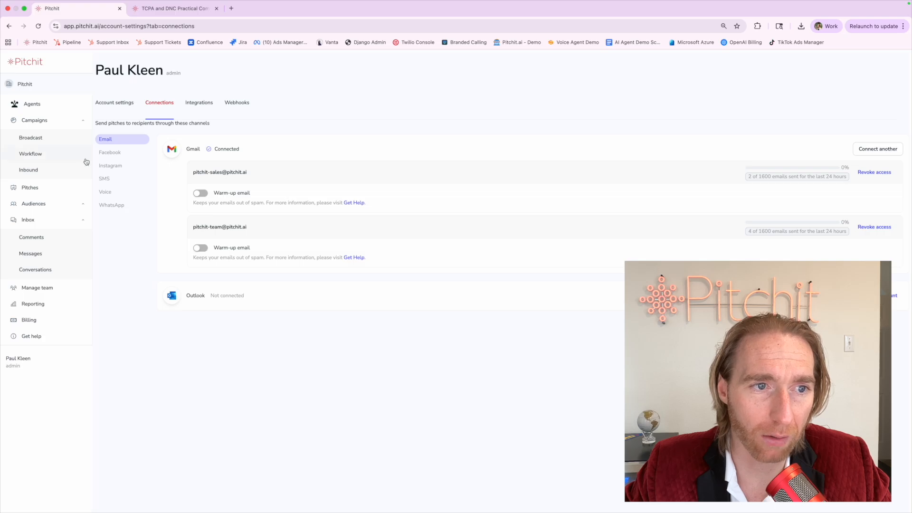
Review the Infobip SMS and Voice connections, then reopen Workflow Campaign Demo.
{"action": "left_click", "coordinate": [110, 180]}
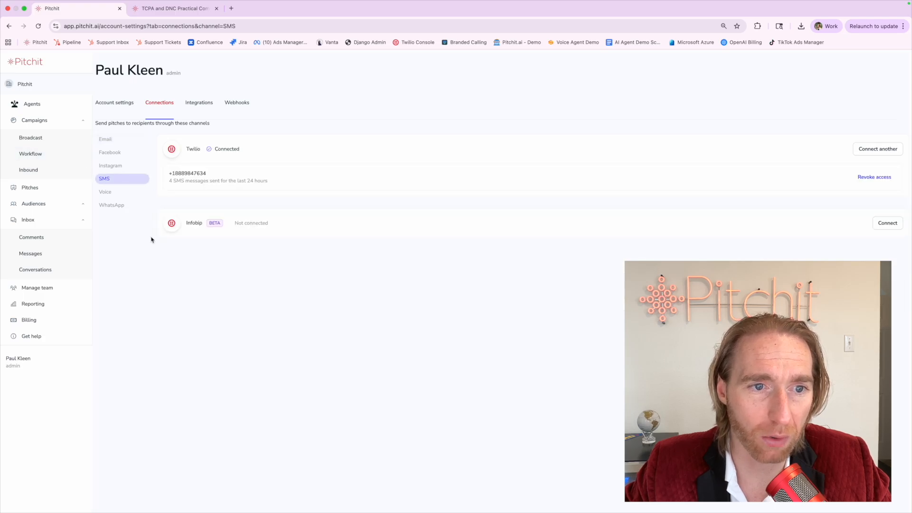
{"action": "left_click_drag", "start_coordinate": [184, 223], "coordinate": [211, 224]}
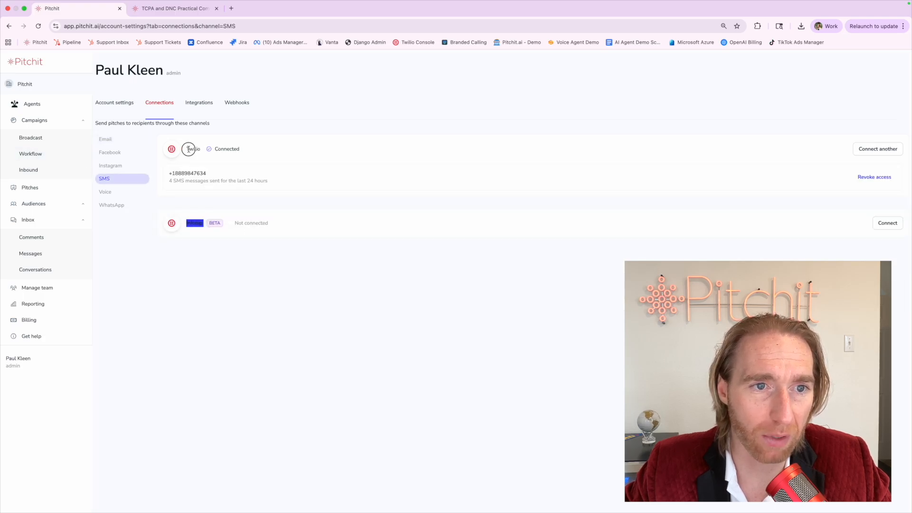
{"action": "left_click", "coordinate": [188, 150]}
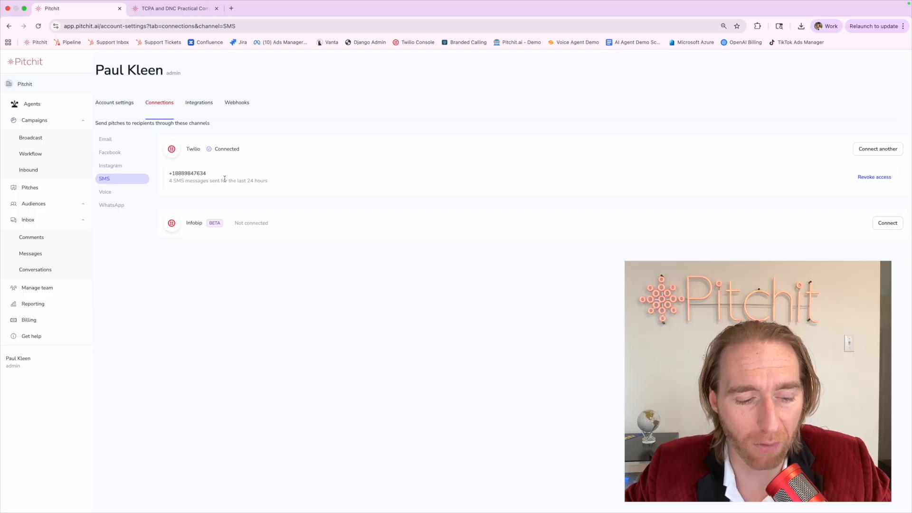
{"action": "left_click", "coordinate": [134, 196]}
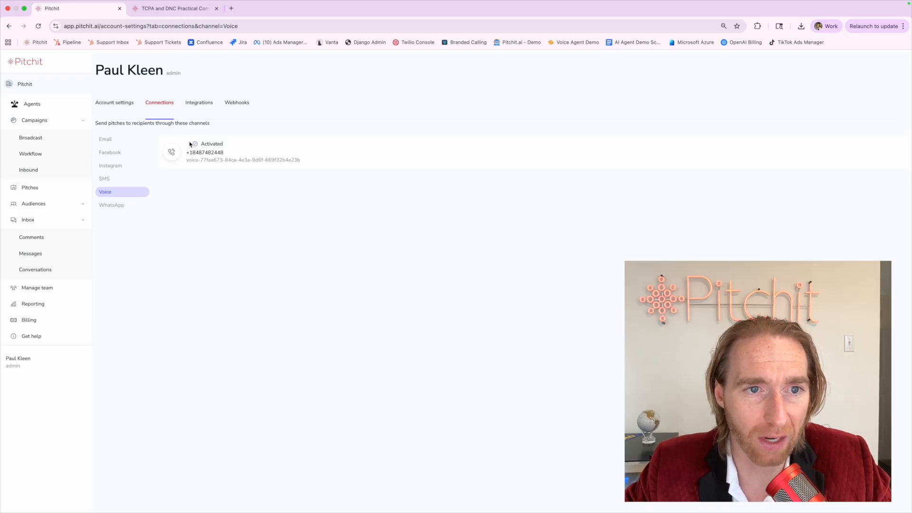
{"action": "left_click_drag", "start_coordinate": [187, 141], "coordinate": [304, 160]}
{"action": "left_click", "coordinate": [204, 155]}
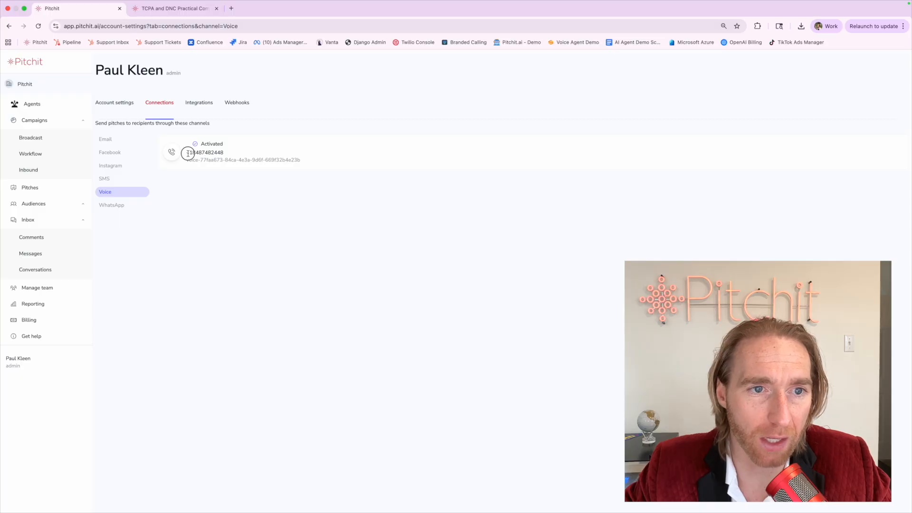
{"action": "left_click_drag", "start_coordinate": [188, 152], "coordinate": [236, 155]}
{"action": "left_click", "coordinate": [236, 155]}
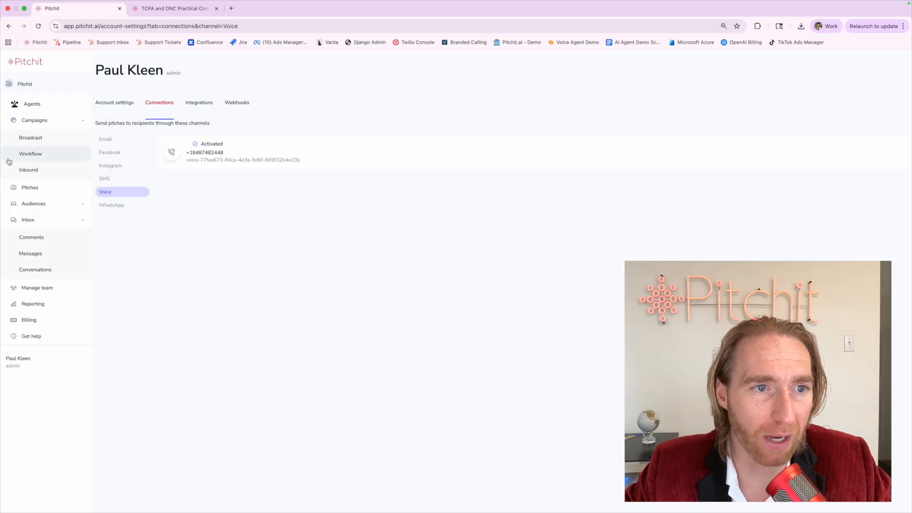
{"action": "left_click", "coordinate": [7, 158]}
{"action": "left_click", "coordinate": [248, 165]}
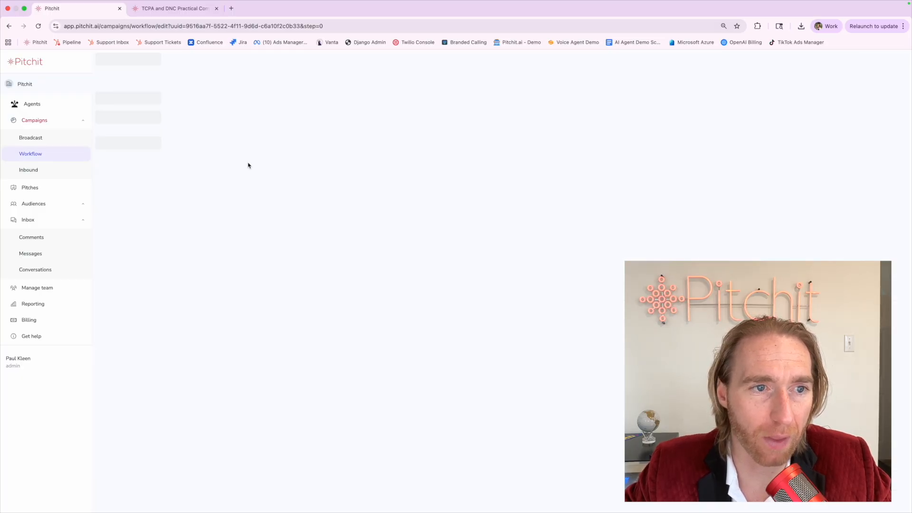
Advance through the pitch, agent and Zaps steps to channel selection.
{"action": "left_click", "coordinate": [382, 310]}
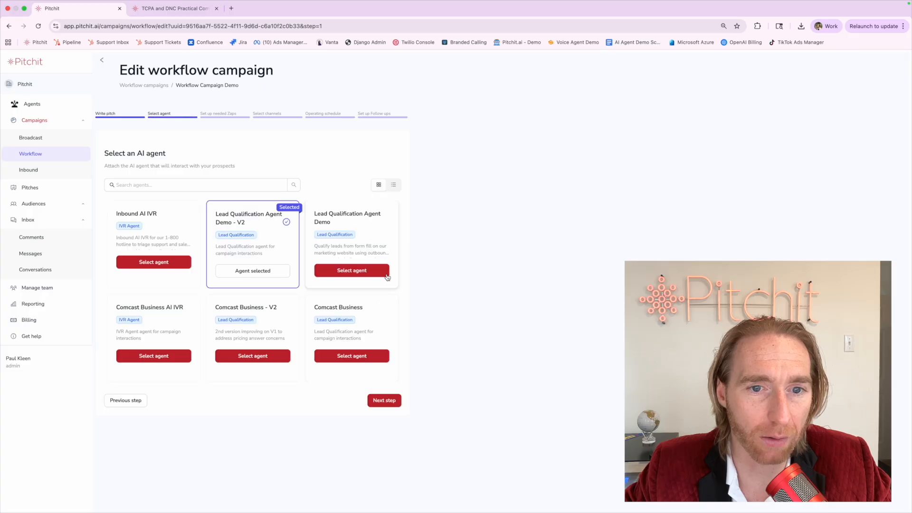
{"action": "left_click", "coordinate": [384, 400]}
{"action": "scroll", "coordinate": [386, 445], "scroll_direction": "down", "scroll_amount": 3}
{"action": "left_click", "coordinate": [385, 482]}
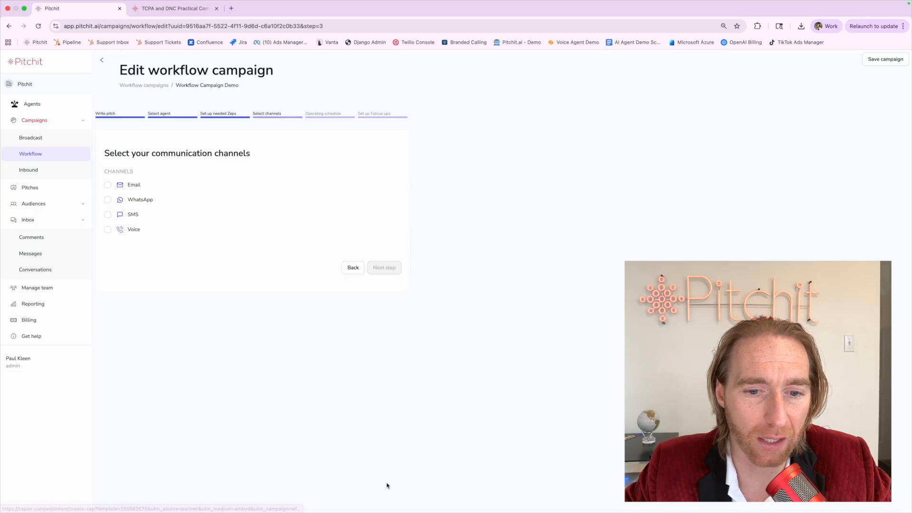
Tick Email, WhatsApp, SMS and Voice as the campaign channels.
{"action": "left_click", "coordinate": [107, 186]}
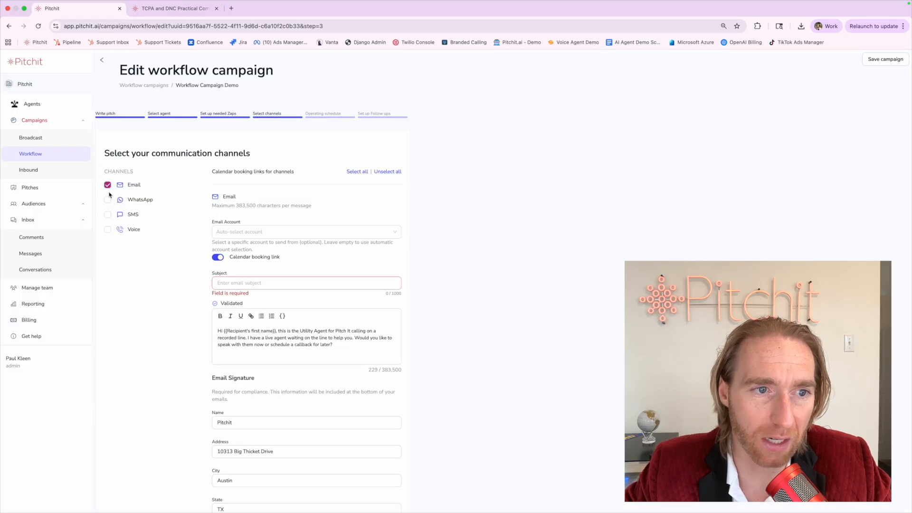
{"action": "left_click", "coordinate": [108, 200]}
{"action": "left_click", "coordinate": [107, 215]}
{"action": "left_click", "coordinate": [108, 230]}
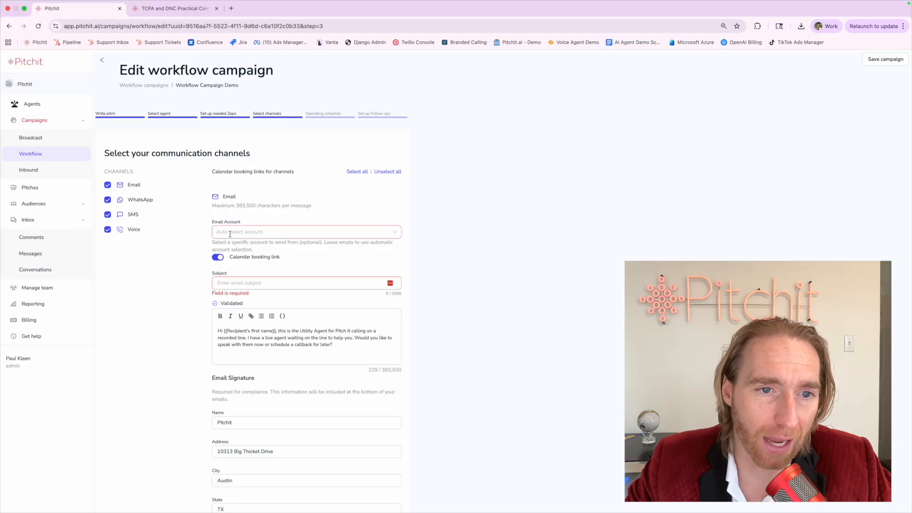
Choose the sales mailbox under My Accounts as the Email sending account.
{"action": "left_click", "coordinate": [230, 234]}
{"action": "scroll", "coordinate": [230, 275], "scroll_direction": "down", "scroll_amount": 10}
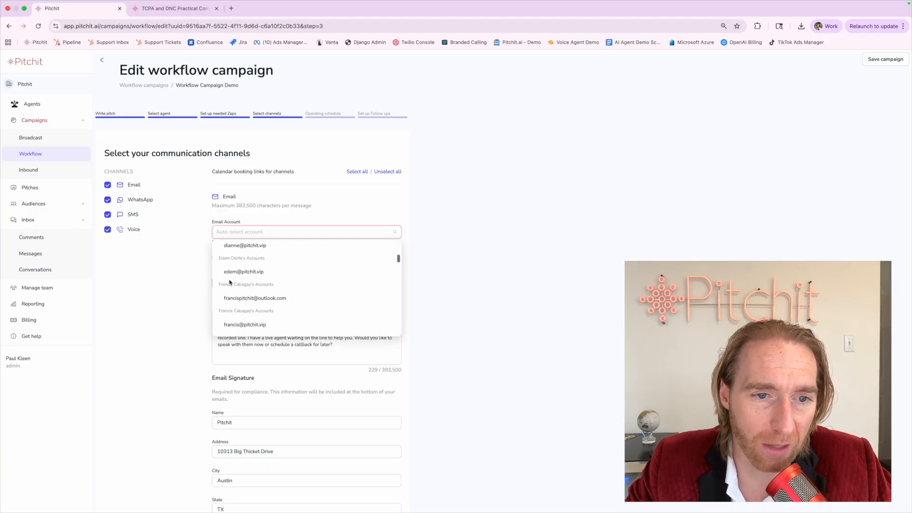
{"action": "scroll", "coordinate": [229, 282], "scroll_direction": "up", "scroll_amount": 10}
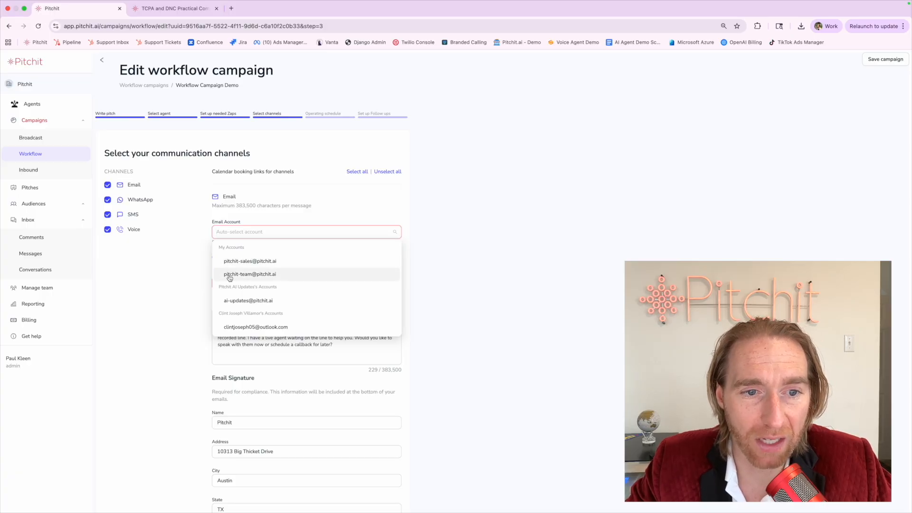
{"action": "scroll", "coordinate": [229, 278], "scroll_direction": "down", "scroll_amount": 2}
{"action": "scroll", "coordinate": [237, 271], "scroll_direction": "up", "scroll_amount": 2}
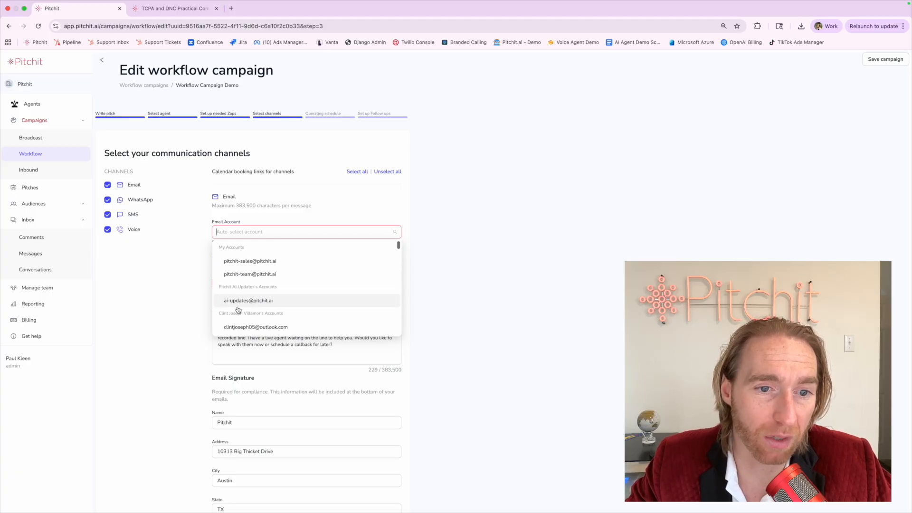
{"action": "left_click", "coordinate": [240, 264]}
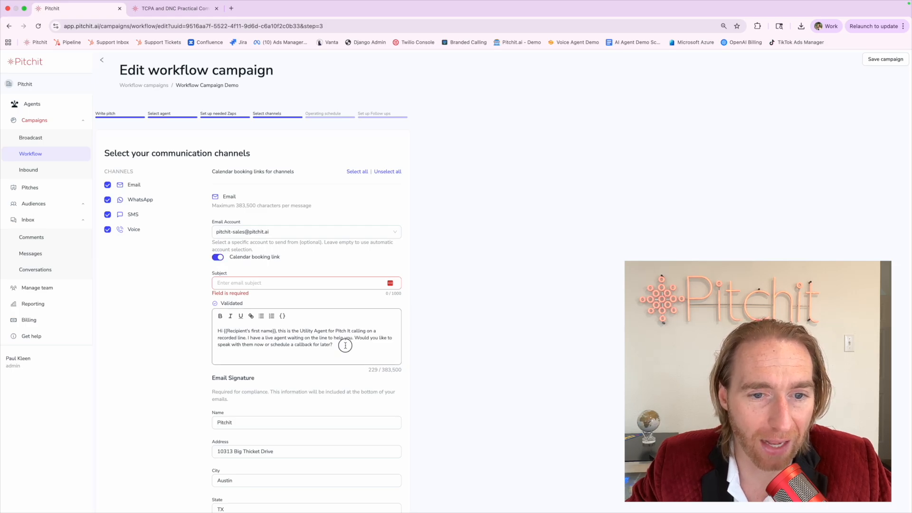
{"action": "left_click_drag", "start_coordinate": [344, 344], "coordinate": [212, 327]}
{"action": "left_click", "coordinate": [201, 344]}
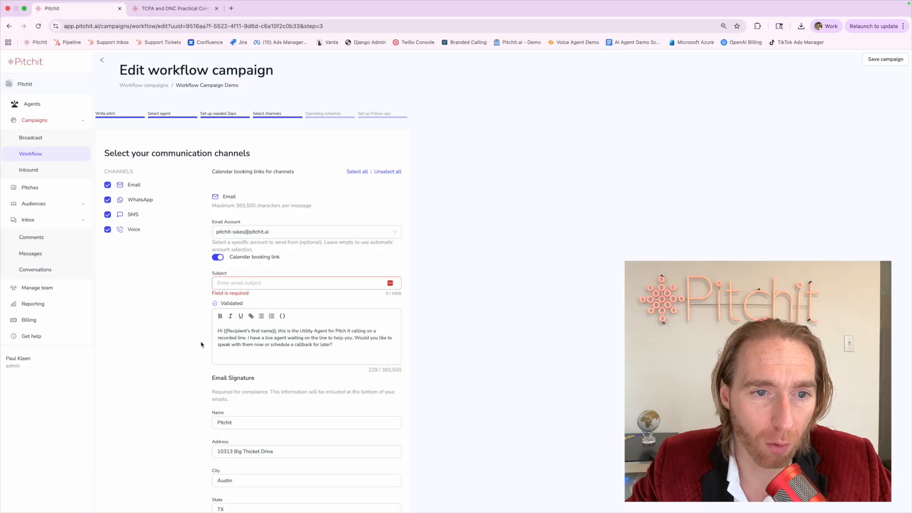
{"action": "left_click", "coordinate": [219, 257]}
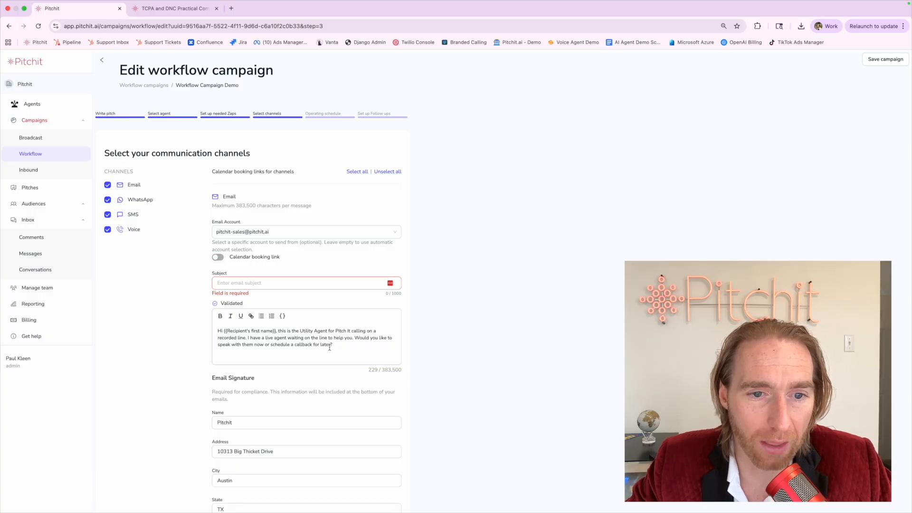
{"action": "triple_click", "coordinate": [311, 343]}
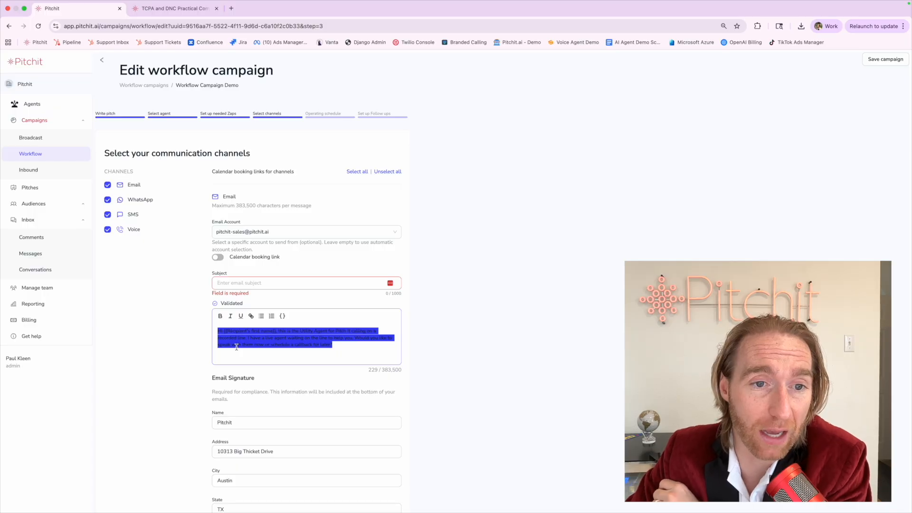
{"action": "left_click", "coordinate": [218, 259]}
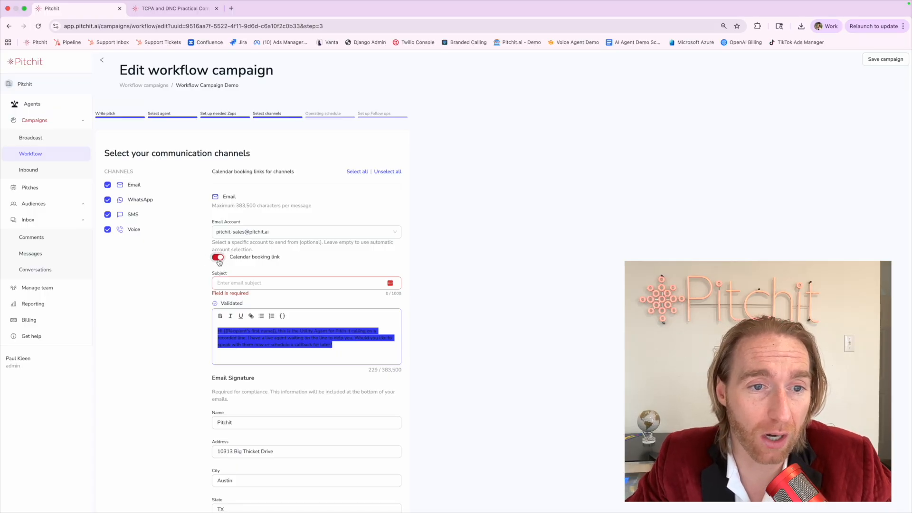
{"action": "left_click", "coordinate": [334, 340]}
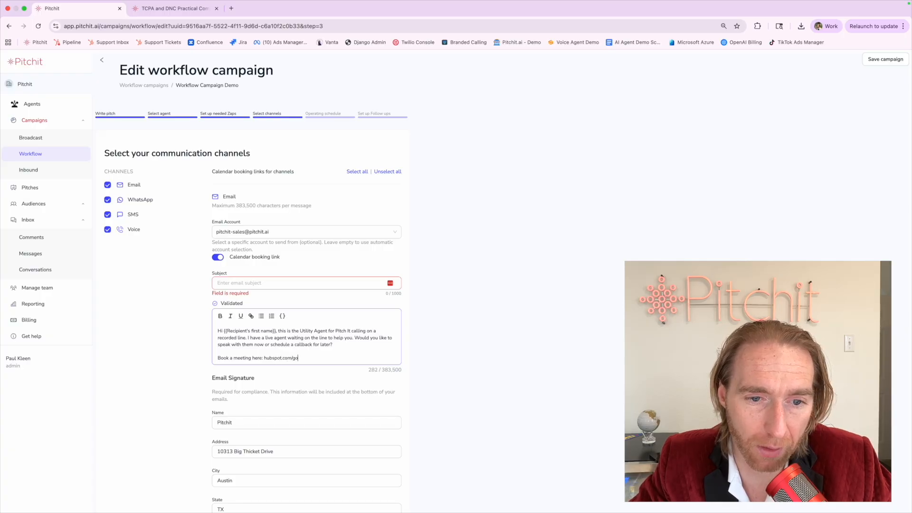
{"action": "type", "text": "oking"}
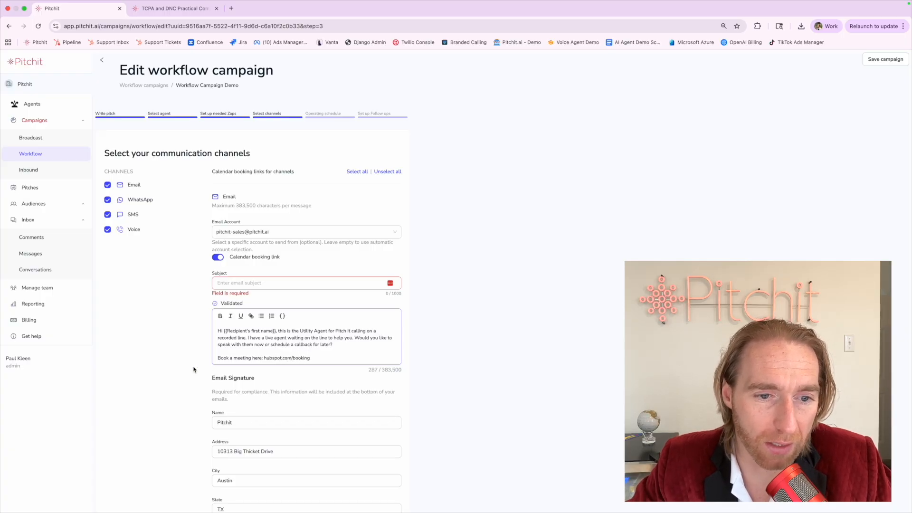
{"action": "left_click_drag", "start_coordinate": [319, 356], "coordinate": [236, 313]}
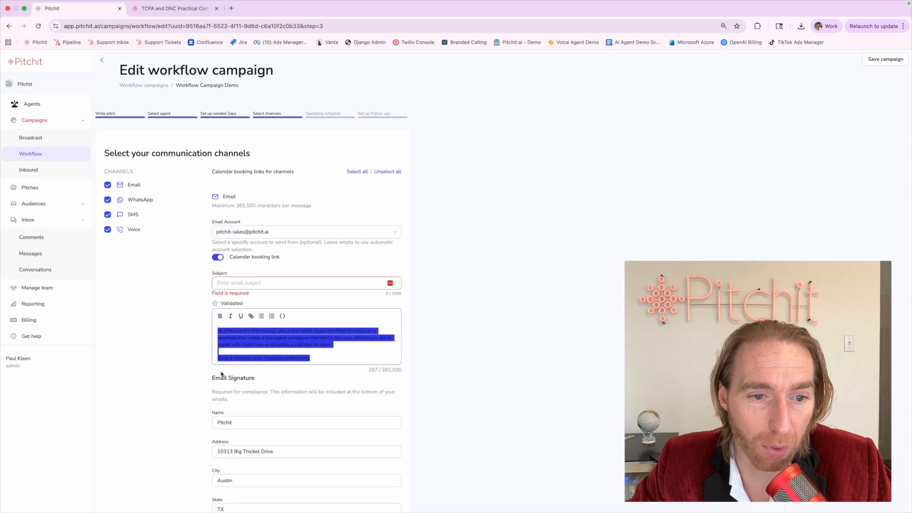
{"action": "double_click", "coordinate": [272, 357]}
{"action": "left_click_drag", "start_coordinate": [272, 358], "coordinate": [311, 357]}
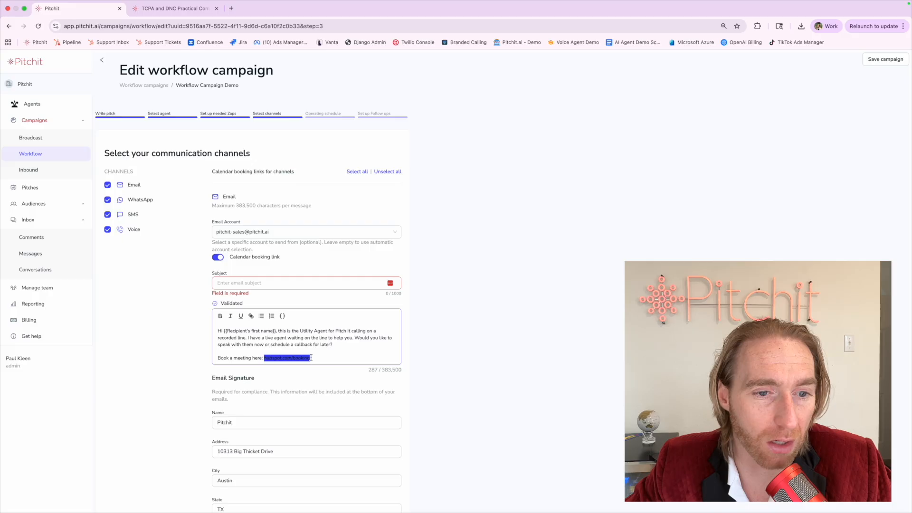
{"action": "key", "text": "BackSpace"}
{"action": "key", "text": "BackSpace"}
{"action": "key", "text": "BackSpace"}
{"action": "key", "text": "BackSpace"}
{"action": "key", "text": "BackSpace"}
{"action": "key", "text": "BackSpace"}
{"action": "key", "text": "BackSpace"}
{"action": "key", "text": "BackSpace"}
{"action": "key", "text": "BackSpace"}
{"action": "key", "text": "BackSpace"}
{"action": "key", "text": "BackSpace"}
{"action": "key", "text": "BackSpace"}
{"action": "key", "text": "BackSpace"}
{"action": "key", "text": "BackSpace"}
{"action": "key", "text": "BackSpace"}
{"action": "key", "text": "BackSpace"}
{"action": "key", "text": "BackSpace"}
{"action": "key", "text": "BackSpace"}
{"action": "key", "text": "BackSpace"}
{"action": "key", "text": "BackSpace"}
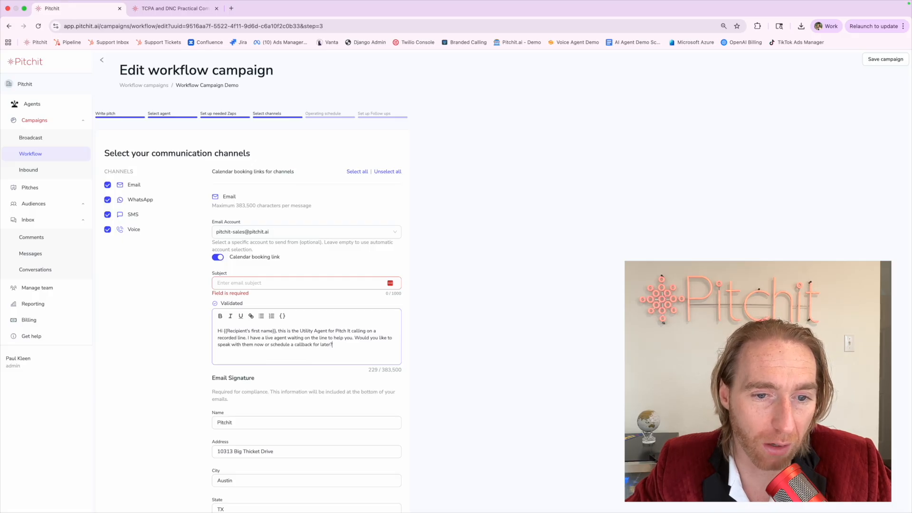
{"action": "left_click", "coordinate": [218, 257]}
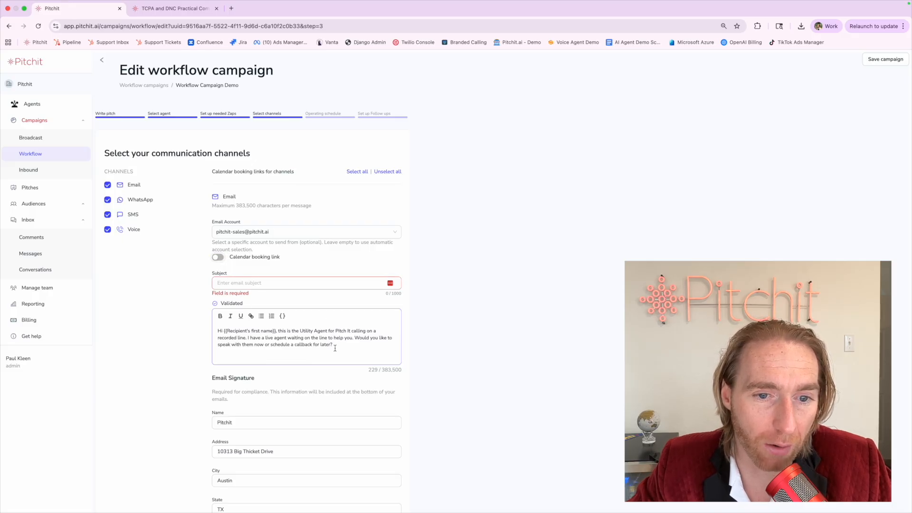
{"action": "key", "text": "Return"}
{"action": "type", "text": "Book"}
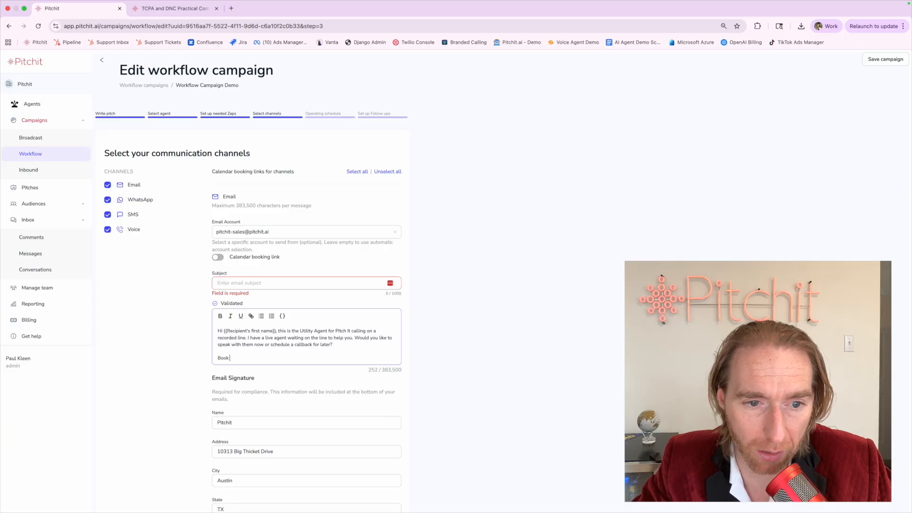
{"action": "type", "text": " a meeting here: x"}
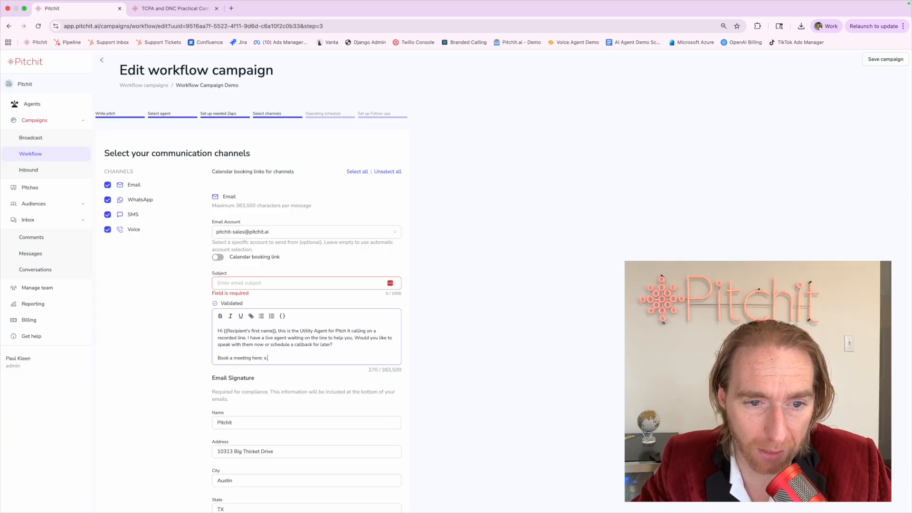
{"action": "type", "text": ".com/booking"}
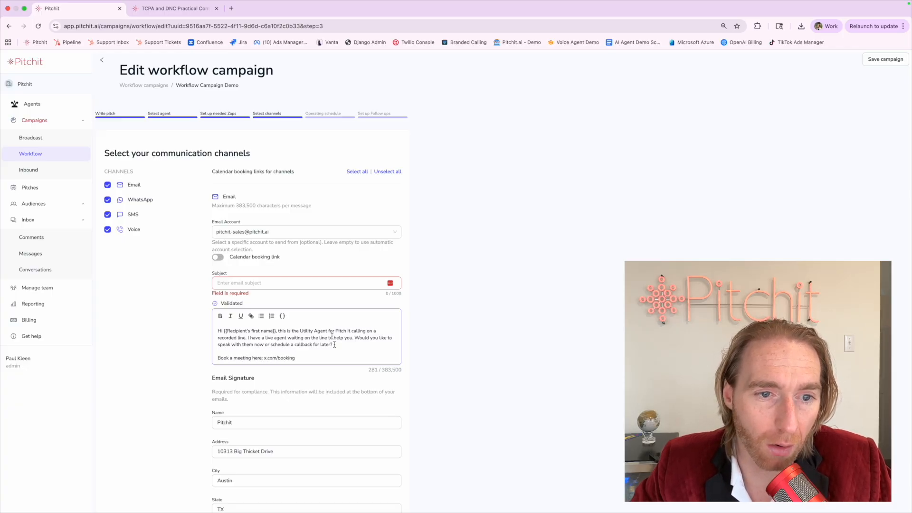
{"action": "key", "text": "super+BackSpace"}
{"action": "key", "text": "BackSpace"}
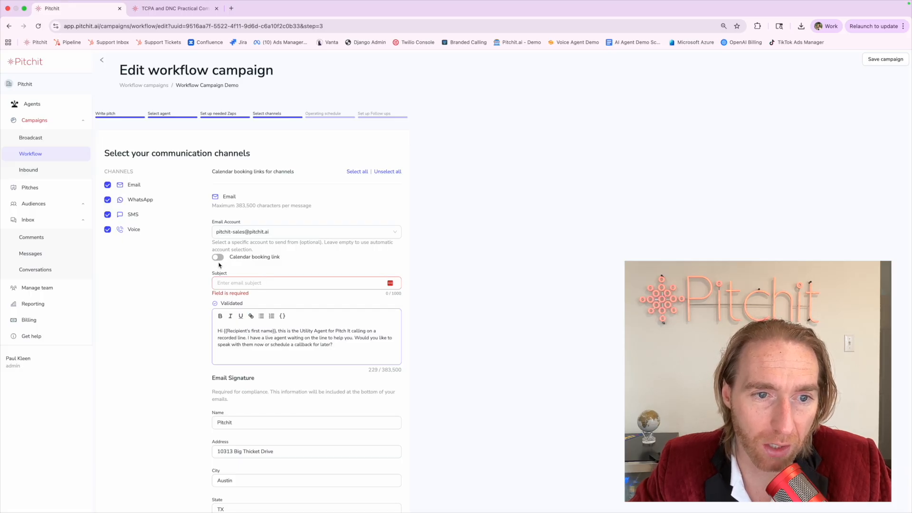
{"action": "left_click", "coordinate": [216, 258]}
{"action": "left_click", "coordinate": [215, 354]}
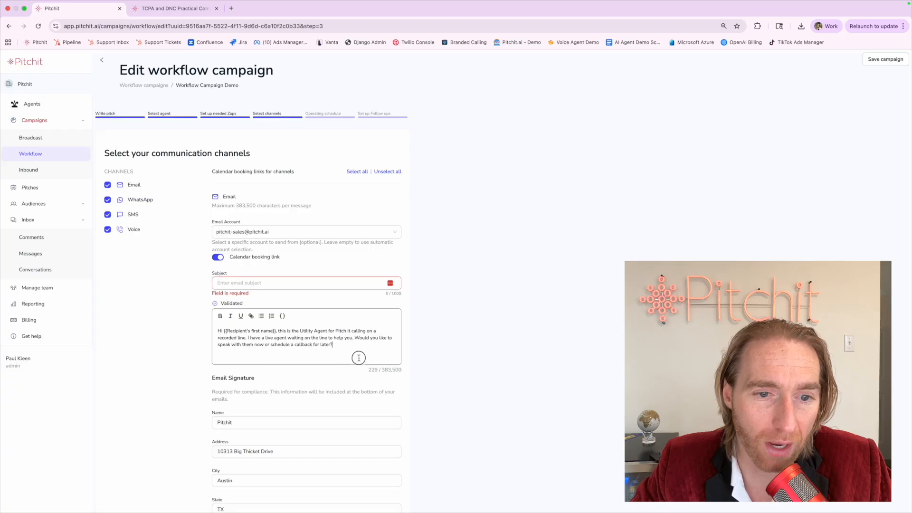
{"action": "left_click", "coordinate": [162, 367]}
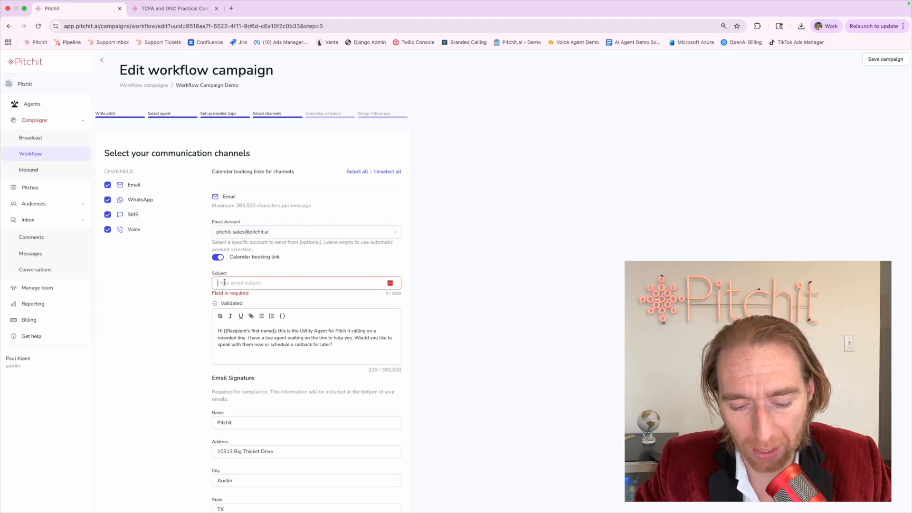
Enter 'Subject' as the email subject line.
{"action": "type", "text": "Subject"}
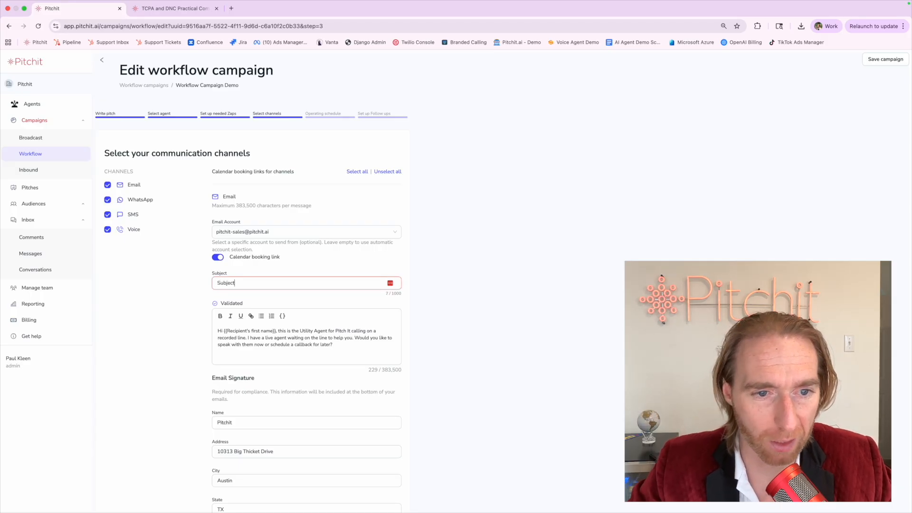
{"action": "left_click", "coordinate": [191, 328]}
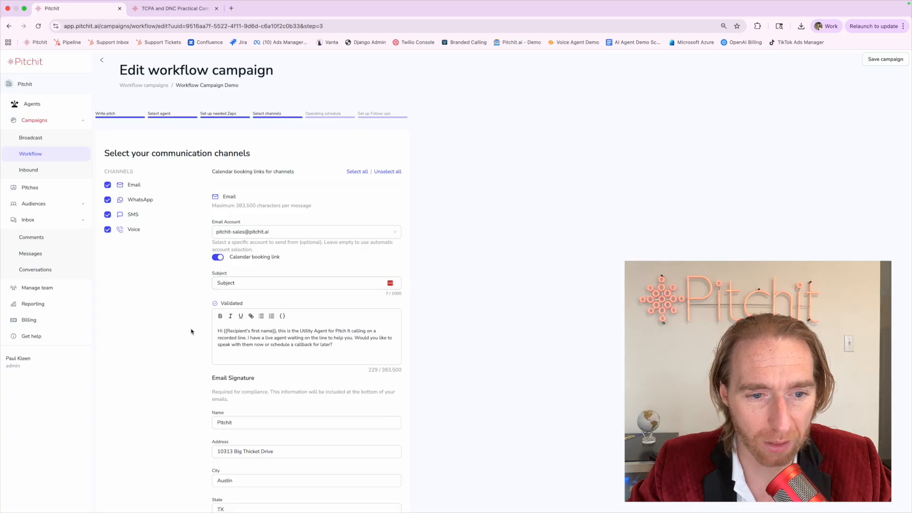
{"action": "scroll", "coordinate": [190, 328], "scroll_direction": "down", "scroll_amount": 2}
{"action": "mouse_move", "coordinate": [206, 305]}
{"action": "left_mouse_down"}
{"action": "mouse_move", "coordinate": [241, 304]}
{"action": "mouse_move", "coordinate": [261, 317]}
{"action": "left_mouse_up"}
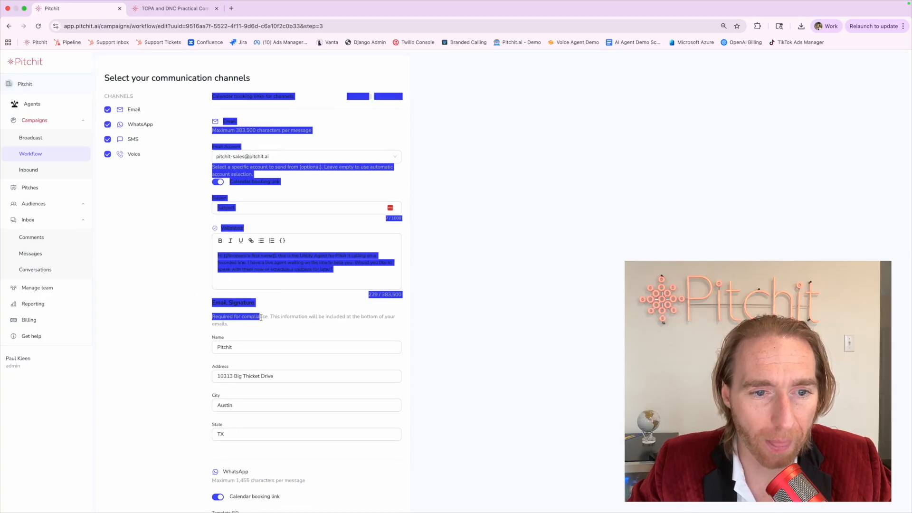
{"action": "left_click", "coordinate": [255, 316]}
Review the Email Signature heading and its Name, Address, City and State values.
{"action": "triple_click", "coordinate": [213, 302]}
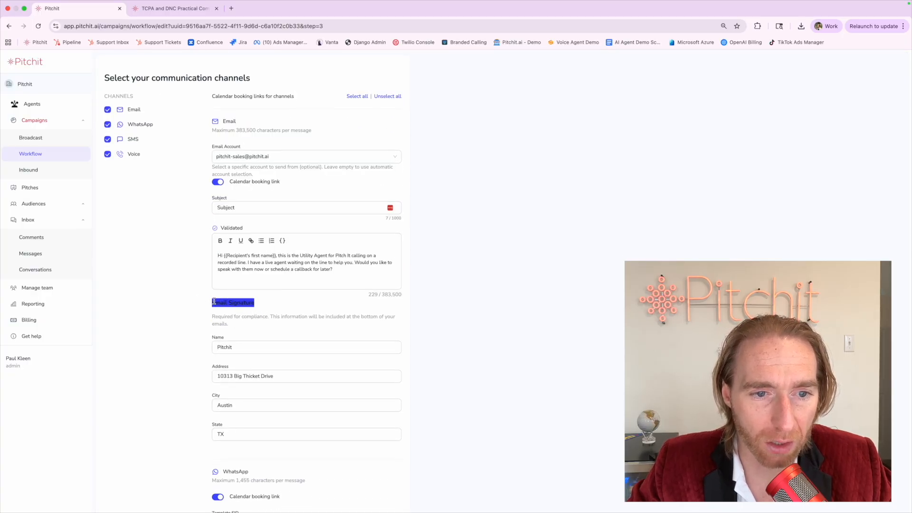
{"action": "left_click", "coordinate": [215, 318]}
{"action": "triple_click", "coordinate": [216, 319]}
{"action": "left_click", "coordinate": [216, 319]}
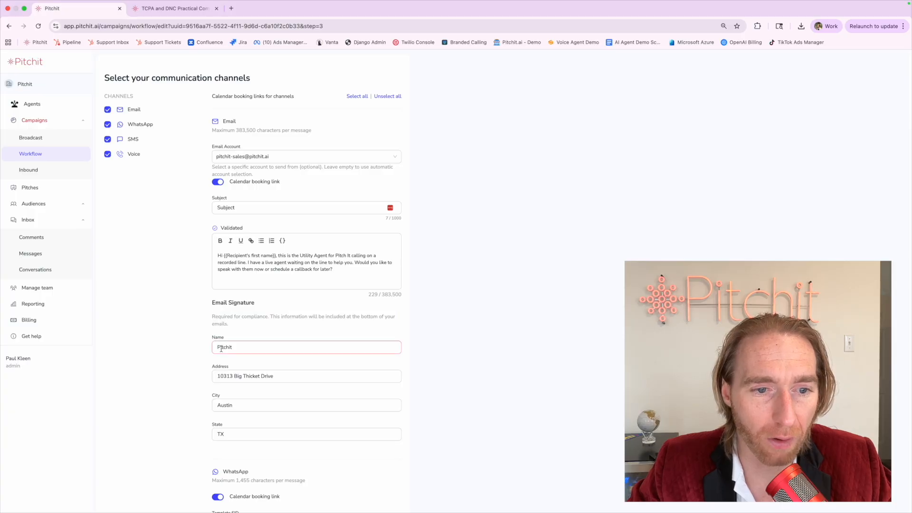
{"action": "triple_click", "coordinate": [220, 348]}
{"action": "triple_click", "coordinate": [224, 377]}
{"action": "triple_click", "coordinate": [222, 406]}
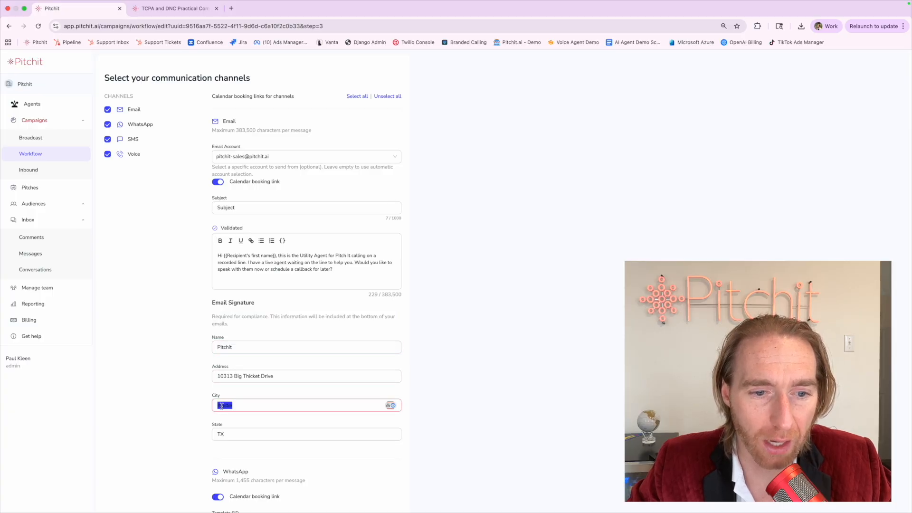
{"action": "triple_click", "coordinate": [221, 434]}
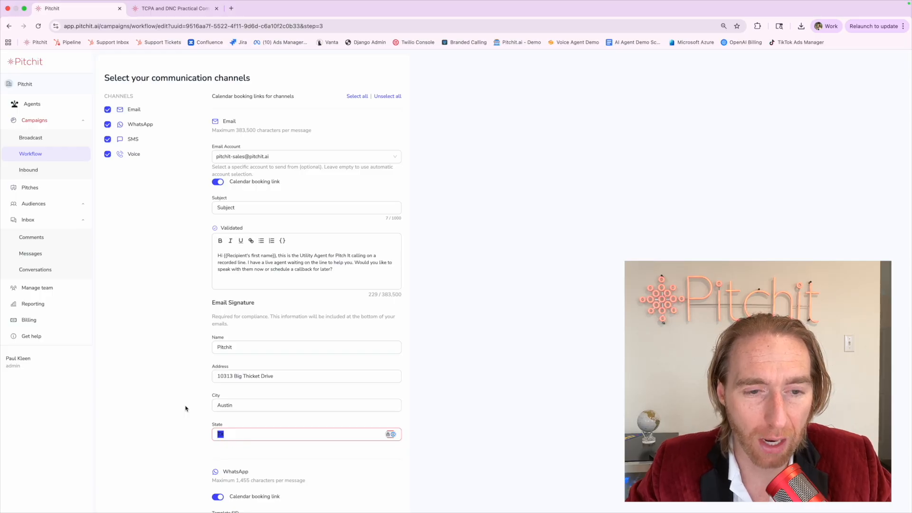
Recheck the signature Name field and leave it as entered.
{"action": "triple_click", "coordinate": [220, 349]}
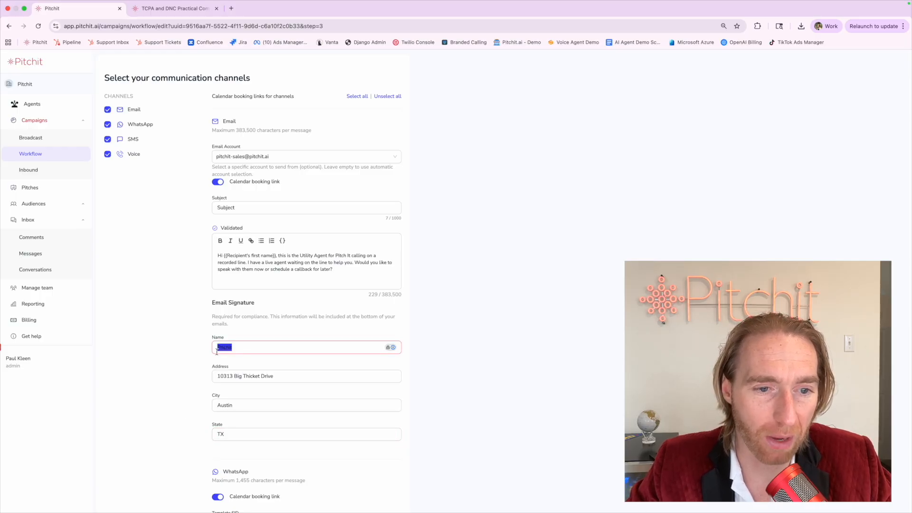
{"action": "left_click", "coordinate": [217, 352]}
{"action": "left_click", "coordinate": [195, 353]}
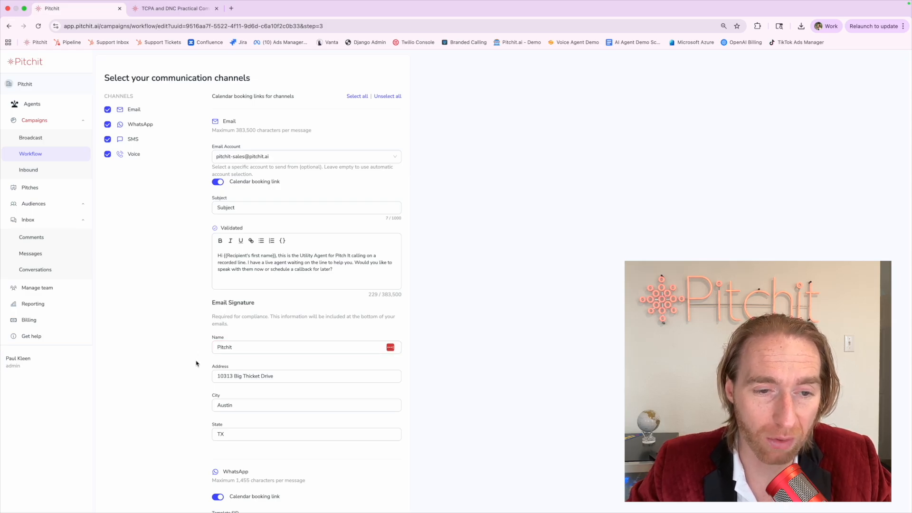
{"action": "left_click_drag", "start_coordinate": [210, 312], "coordinate": [283, 310]}
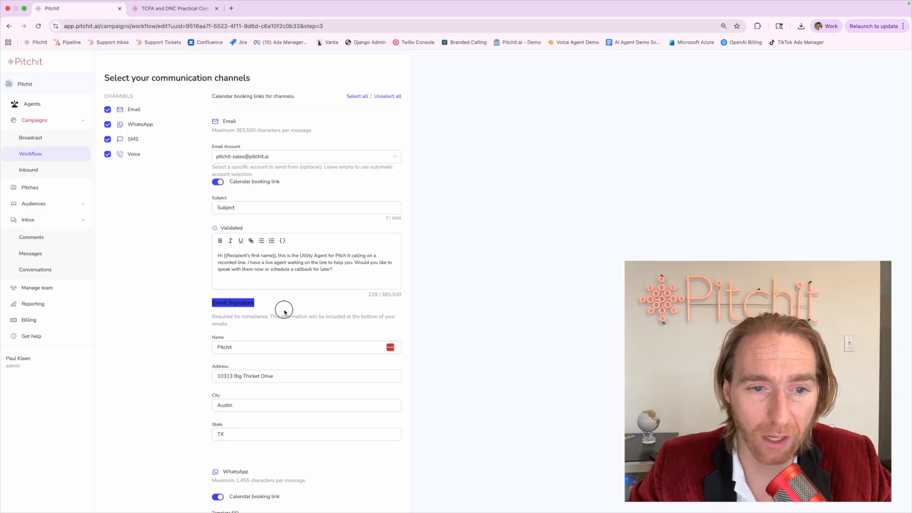
{"action": "left_click", "coordinate": [284, 310]}
Bring the WhatsApp section into view and review its message text.
{"action": "scroll", "coordinate": [285, 312], "scroll_direction": "down", "scroll_amount": 4}
{"action": "scroll", "coordinate": [285, 312], "scroll_direction": "down", "scroll_amount": 3}
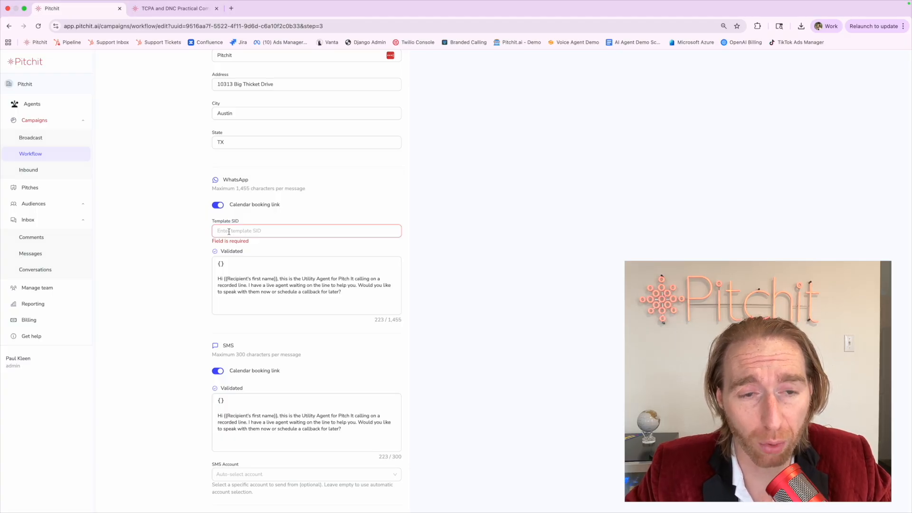
{"action": "left_click", "coordinate": [264, 284]}
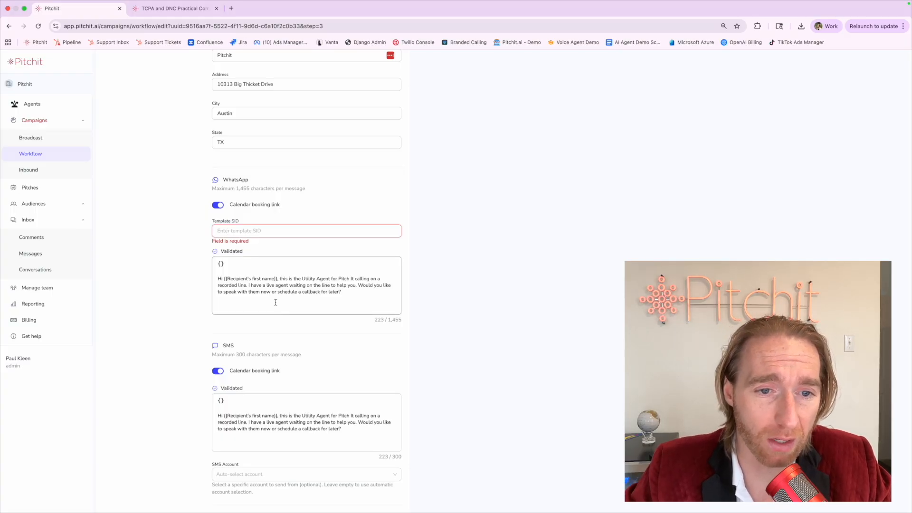
{"action": "key", "text": "super+a"}
{"action": "left_click", "coordinate": [147, 282]}
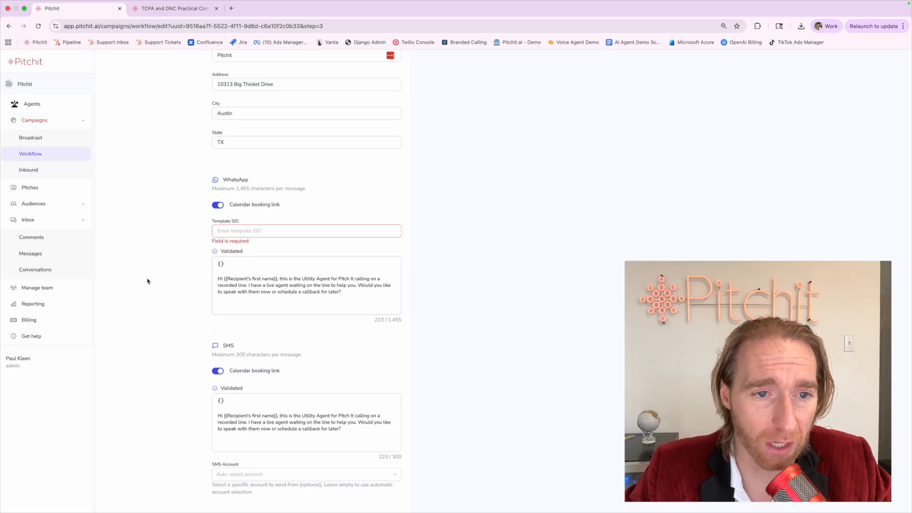
Enter SISJIJOIDJFOIDJSFOIJSDIOF as the WhatsApp Template SID.
{"action": "left_click", "coordinate": [221, 231]}
{"action": "type", "text": "SISJIJOIDJFOIDJSFOIJSDIOF"}
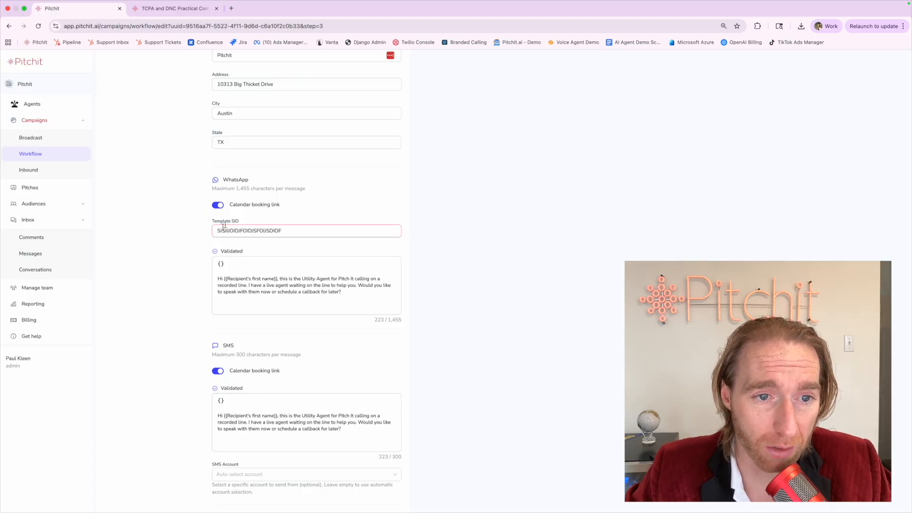
{"action": "key", "text": "super+a"}
{"action": "left_click", "coordinate": [193, 243]}
{"action": "left_click_drag", "start_coordinate": [218, 279], "coordinate": [377, 310]}
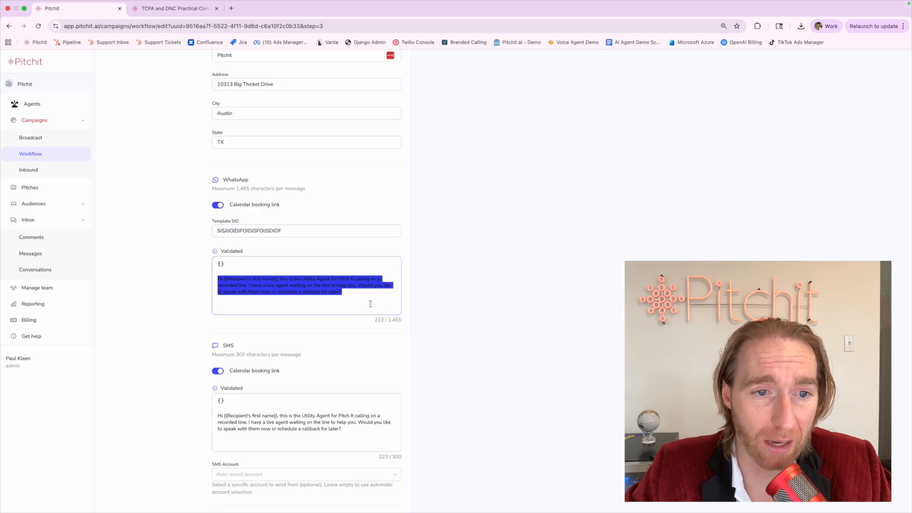
{"action": "triple_click", "coordinate": [287, 233]}
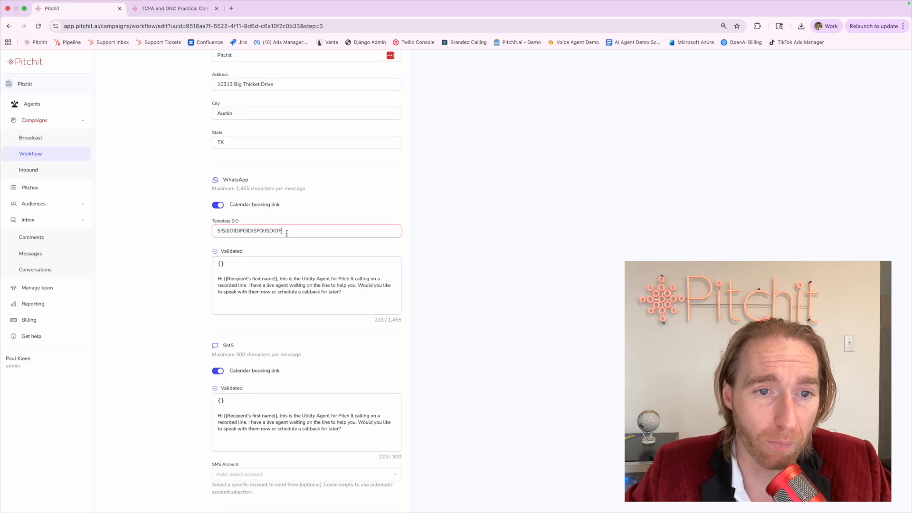
Delete the {{Recipient's first name}} placeholder from the WhatsApp greeting, inserting no variable.
{"action": "triple_click", "coordinate": [277, 285]}
{"action": "left_click", "coordinate": [263, 292]}
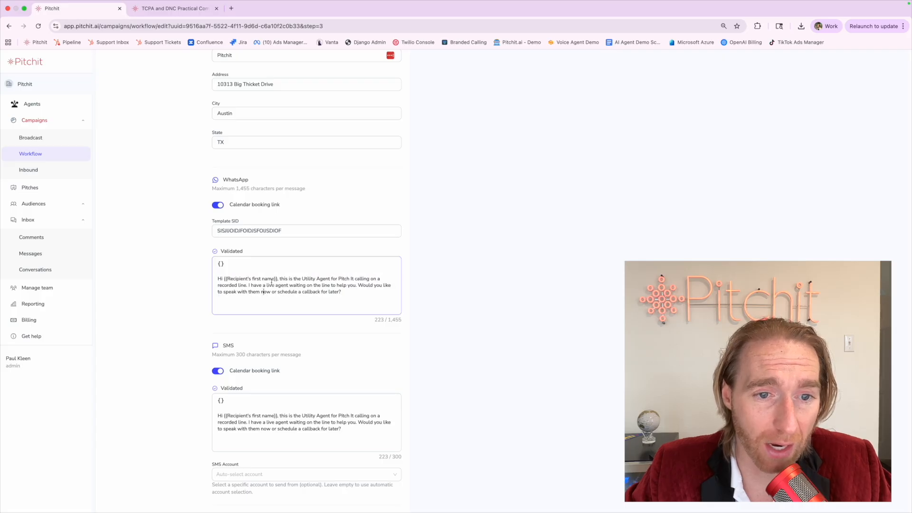
{"action": "left_click_drag", "start_coordinate": [277, 280], "coordinate": [226, 281]}
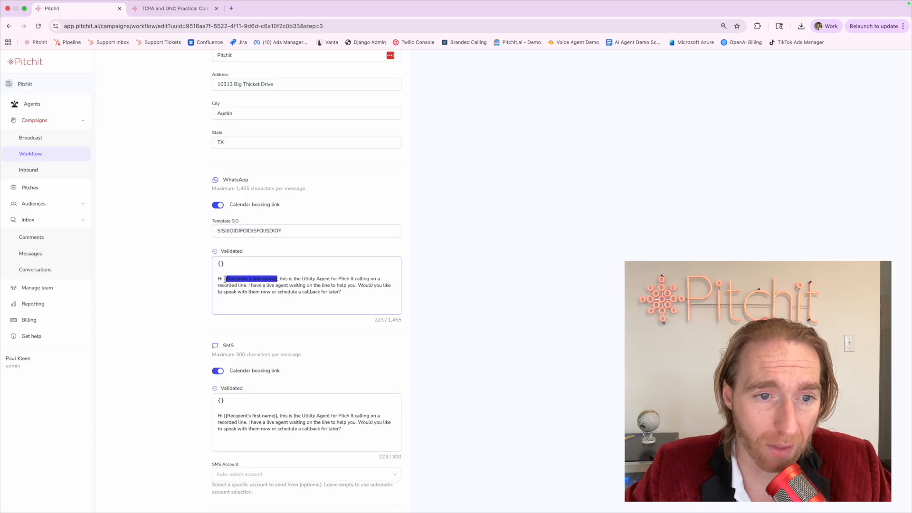
{"action": "key", "text": "BackSpace"}
{"action": "key", "text": "BackSpace"}
{"action": "key", "text": "BackSpace"}
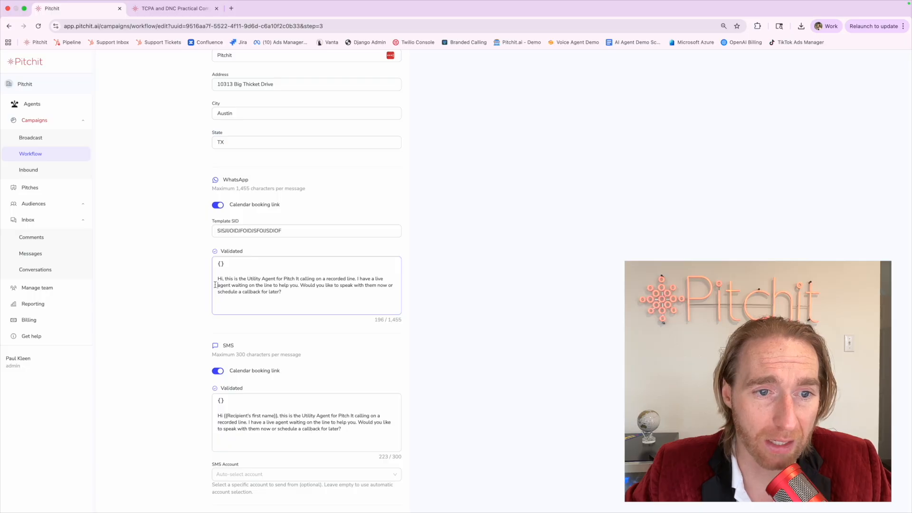
{"action": "left_click", "coordinate": [220, 264]}
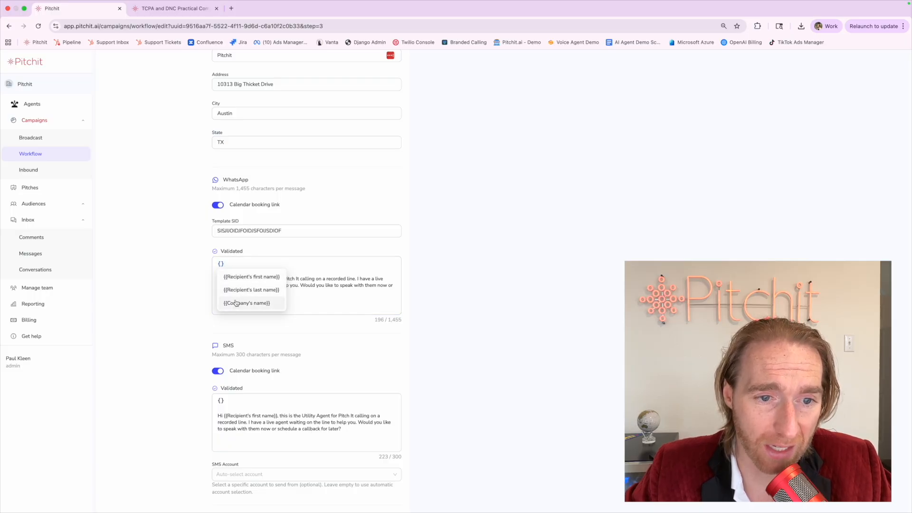
{"action": "left_click", "coordinate": [162, 321]}
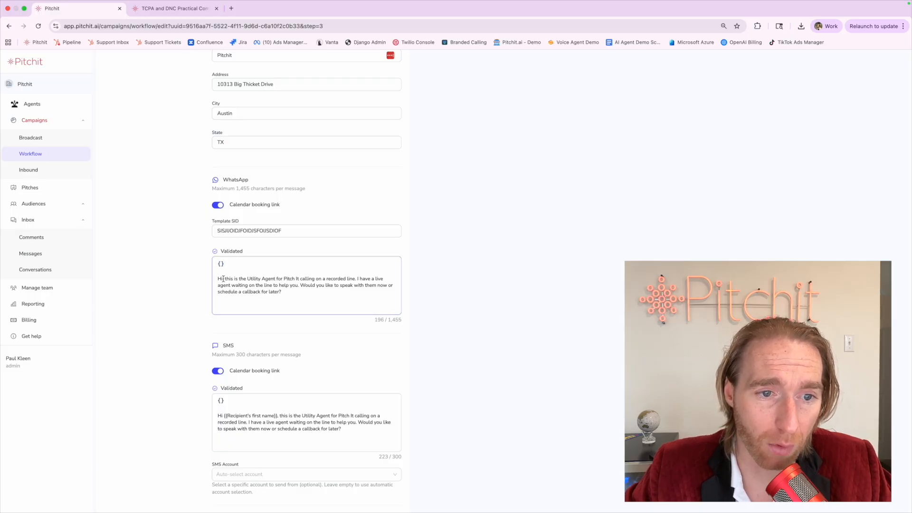
Verify the edited WhatsApp message and the Template SID value.
{"action": "triple_click", "coordinate": [223, 281]}
{"action": "left_click", "coordinate": [223, 281]}
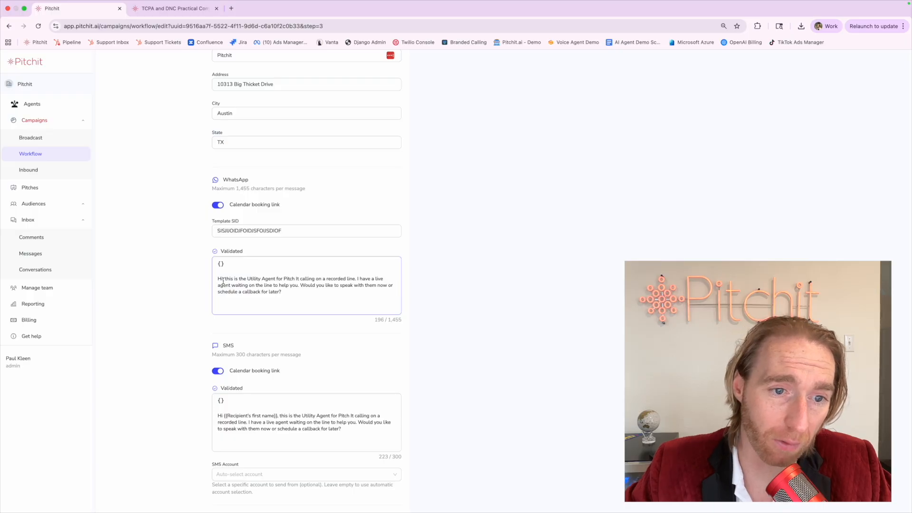
{"action": "left_click_drag", "start_coordinate": [216, 236], "coordinate": [356, 234]}
{"action": "left_click", "coordinate": [359, 231]}
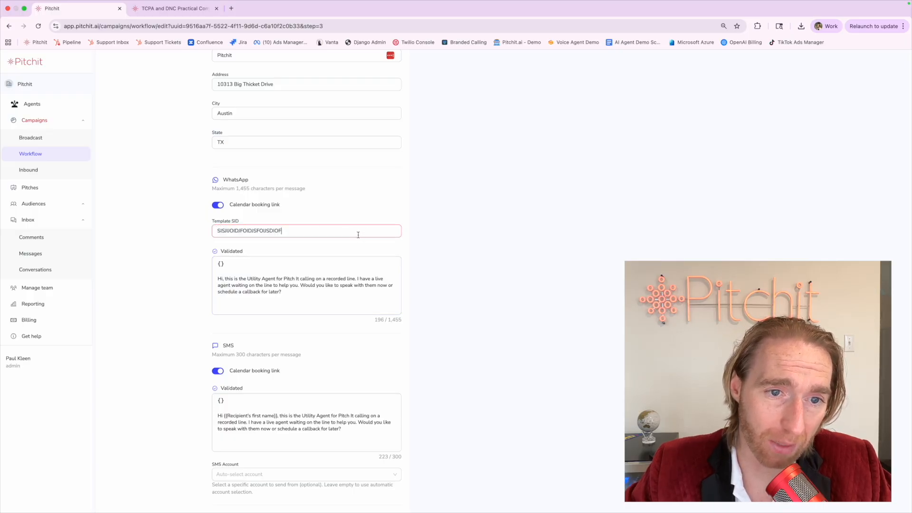
{"action": "left_click", "coordinate": [220, 279]}
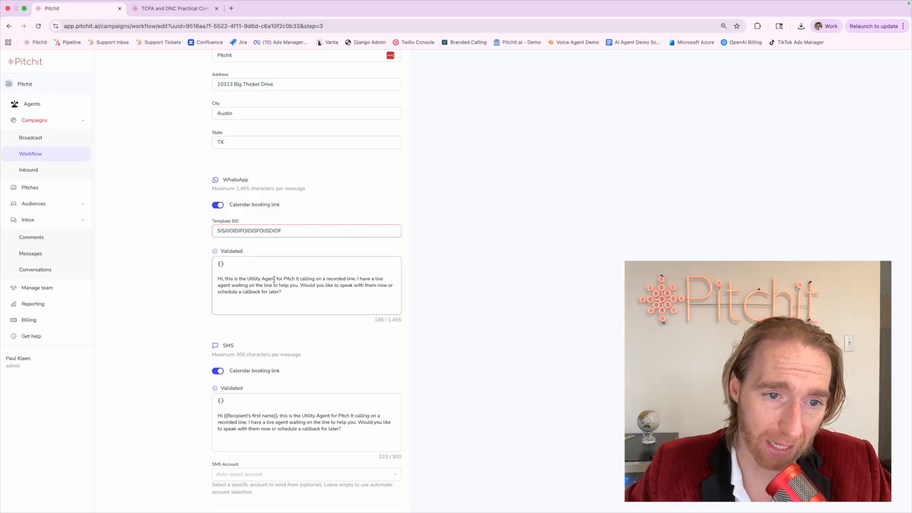
{"action": "triple_click", "coordinate": [220, 279]}
{"action": "left_click", "coordinate": [220, 280]}
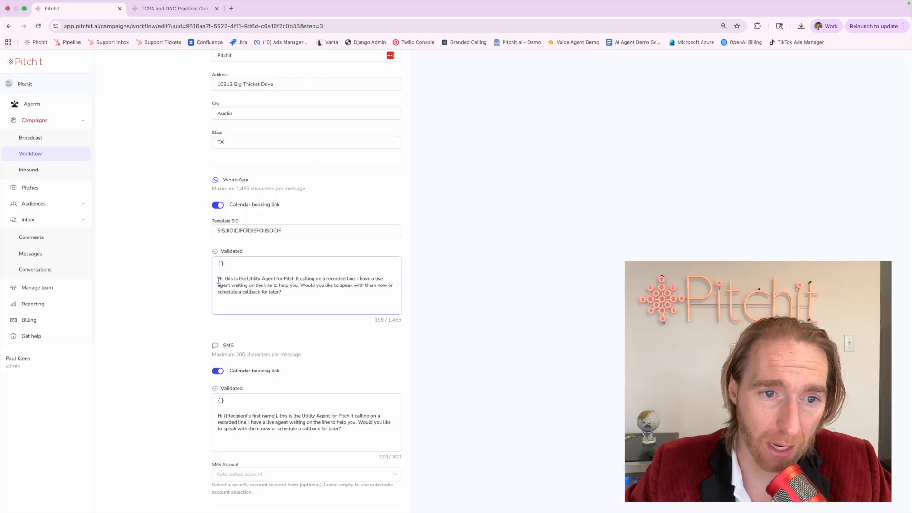
{"action": "double_click", "coordinate": [219, 281]}
{"action": "triple_click", "coordinate": [219, 280]}
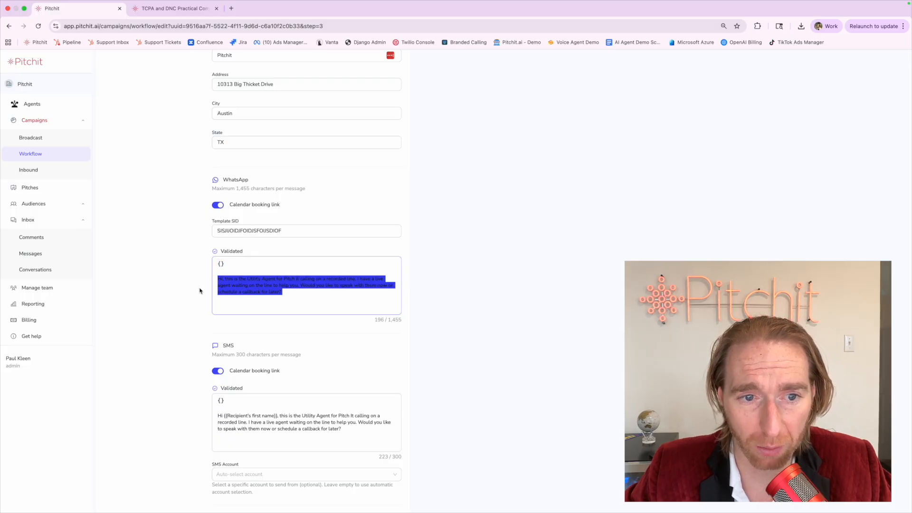
{"action": "left_click", "coordinate": [201, 291]}
{"action": "double_click", "coordinate": [223, 230]}
{"action": "left_click", "coordinate": [185, 253]}
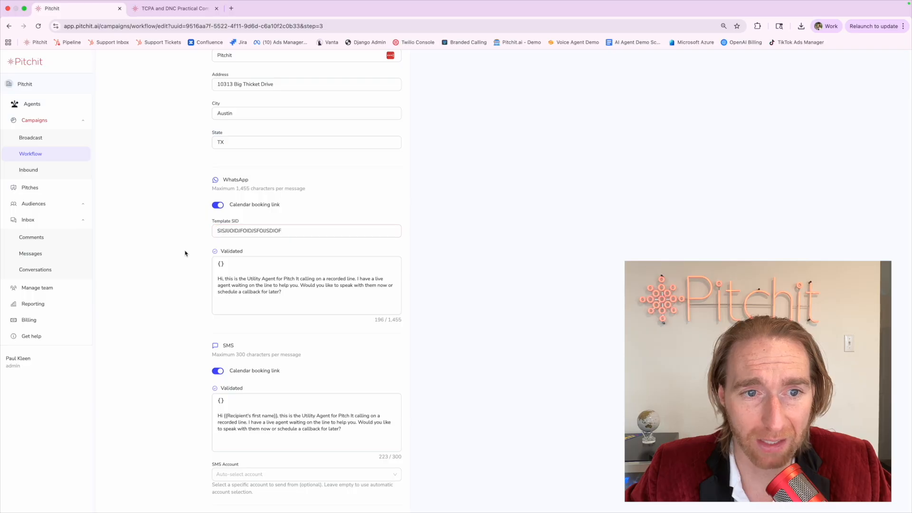
{"action": "scroll", "coordinate": [163, 287], "scroll_direction": "down", "scroll_amount": 1}
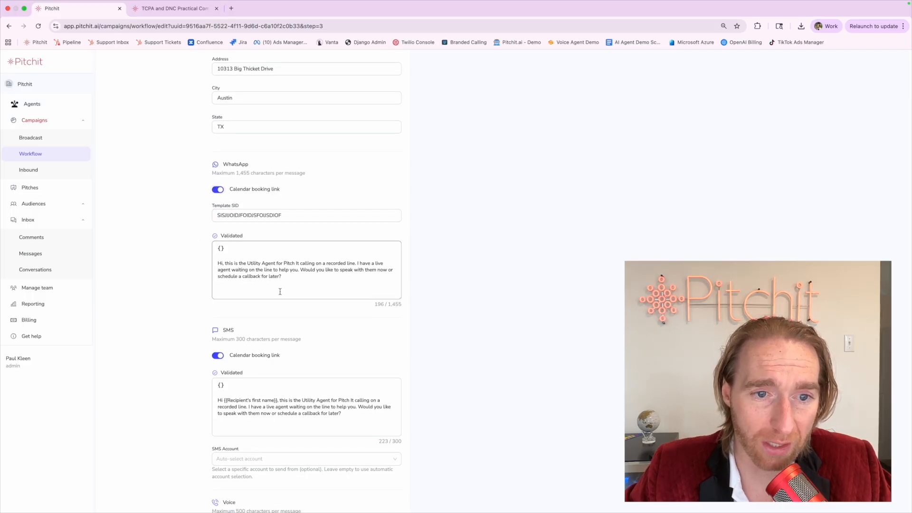
{"action": "type", "text": "sdfasdfsadf"}
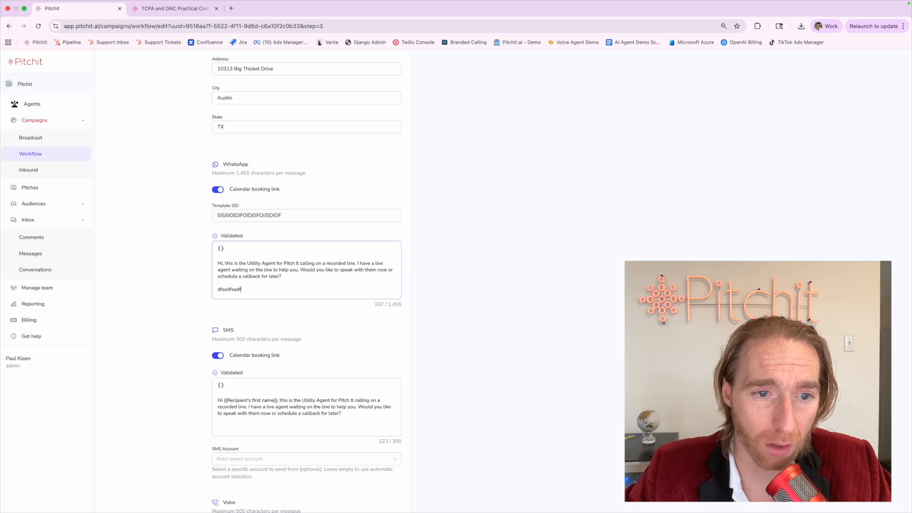
{"action": "key", "text": "super+BackSpace"}
{"action": "key", "text": "BackSpace"}
{"action": "key", "text": "BackSpace"}
{"action": "left_click", "coordinate": [158, 277]}
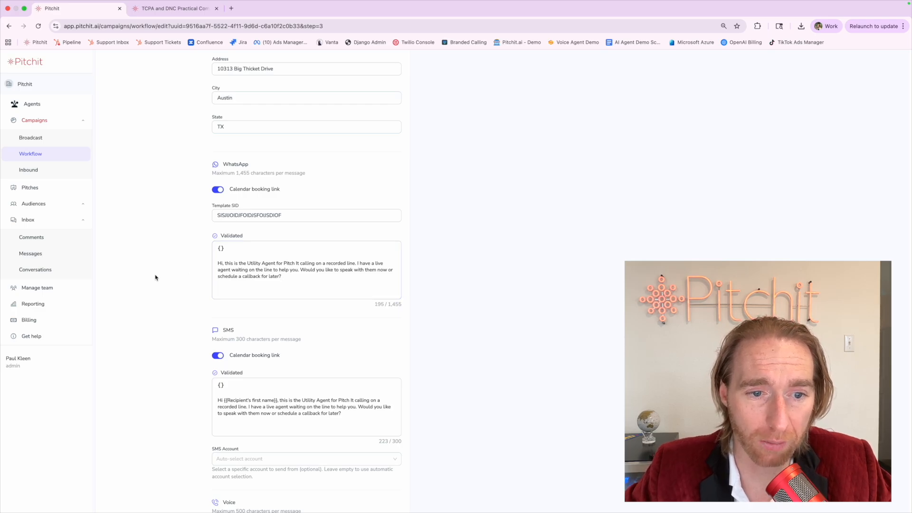
{"action": "scroll", "coordinate": [157, 277], "scroll_direction": "down", "scroll_amount": 4}
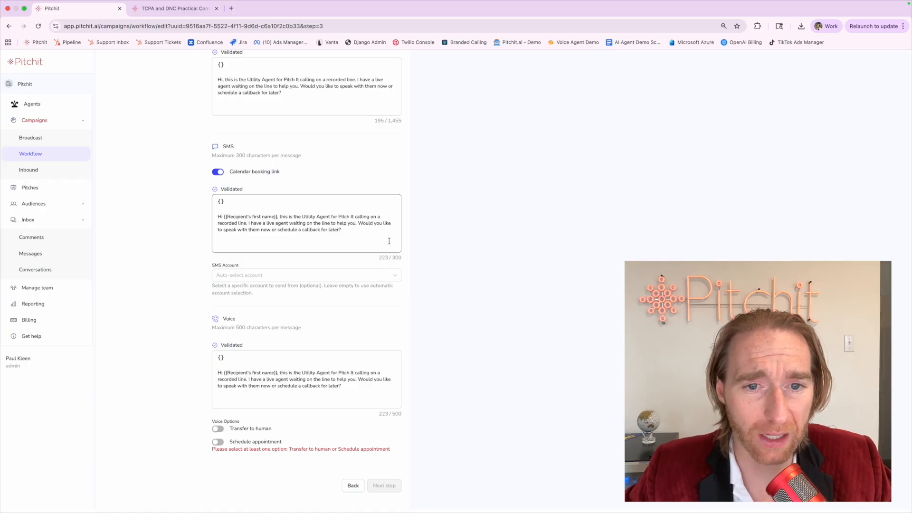
{"action": "double_click", "coordinate": [395, 257]}
{"action": "scroll", "coordinate": [393, 167], "scroll_direction": "up", "scroll_amount": 3}
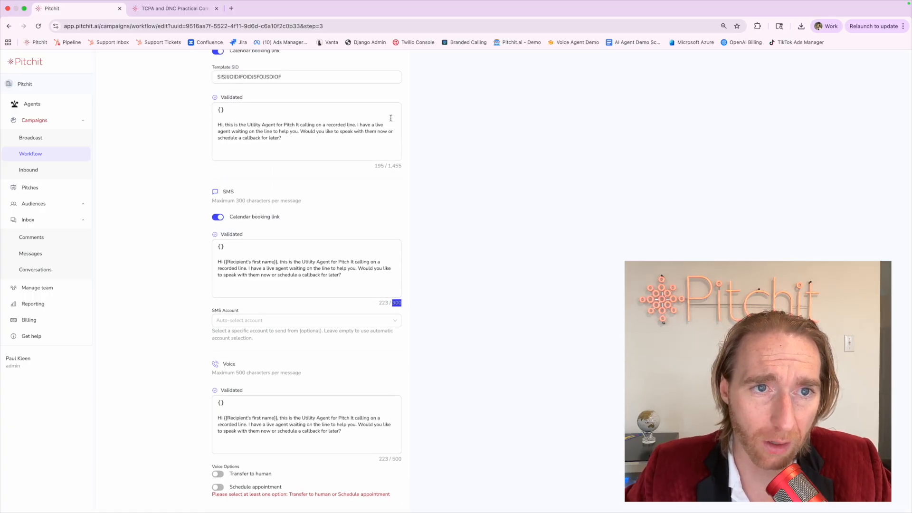
{"action": "double_click", "coordinate": [395, 217]}
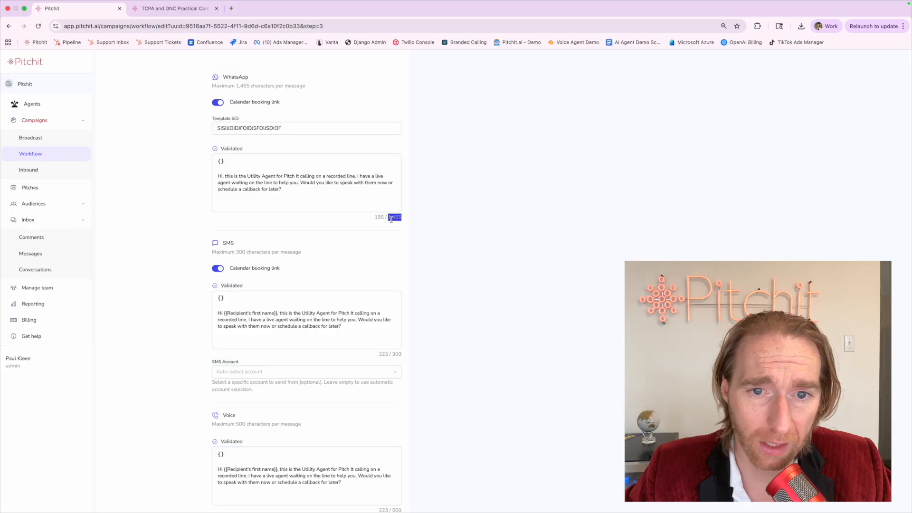
{"action": "left_click", "coordinate": [386, 247]}
{"action": "scroll", "coordinate": [387, 247], "scroll_direction": "down", "scroll_amount": 2}
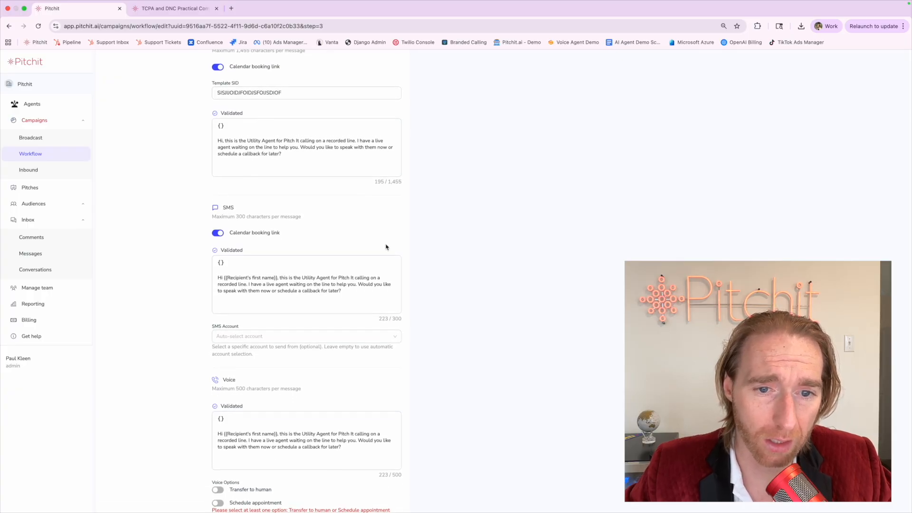
{"action": "left_click", "coordinate": [386, 300]}
{"action": "left_click_drag", "start_coordinate": [386, 300], "coordinate": [218, 253]}
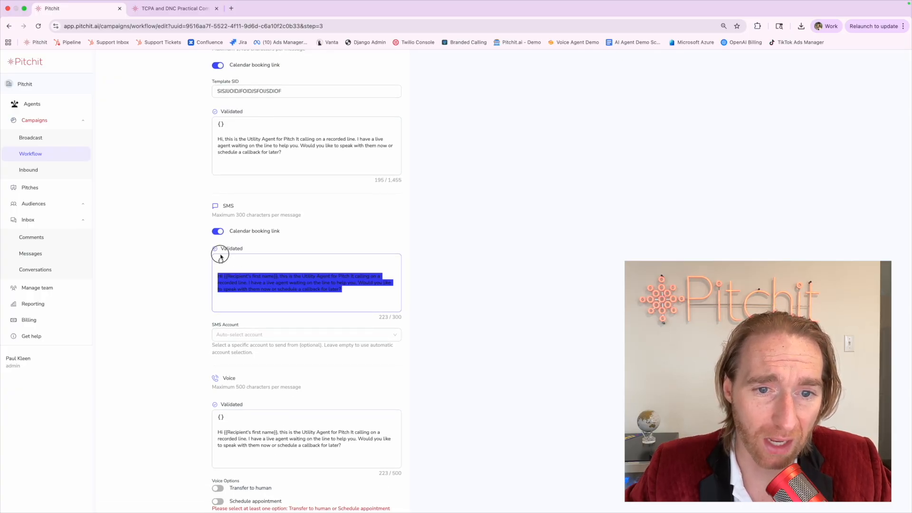
{"action": "left_click", "coordinate": [182, 301]}
{"action": "left_click", "coordinate": [219, 234]}
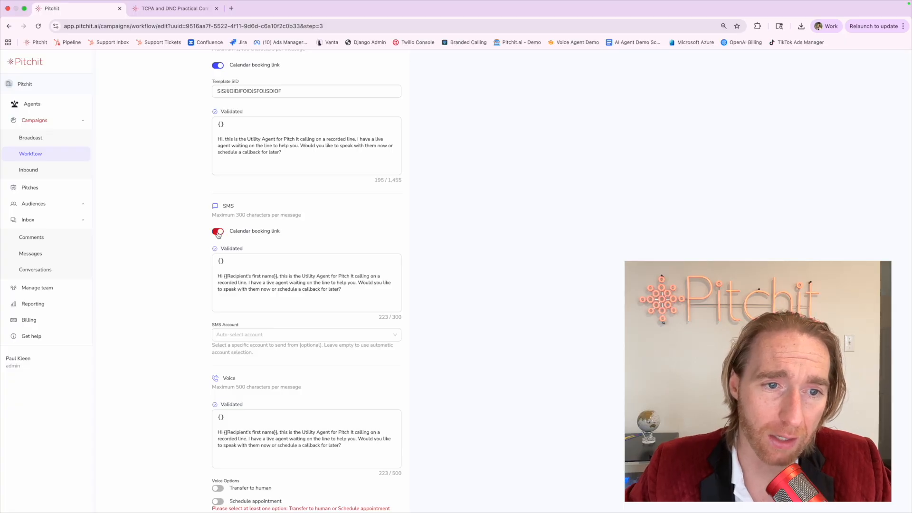
{"action": "left_click", "coordinate": [218, 234]}
{"action": "left_click", "coordinate": [218, 233]}
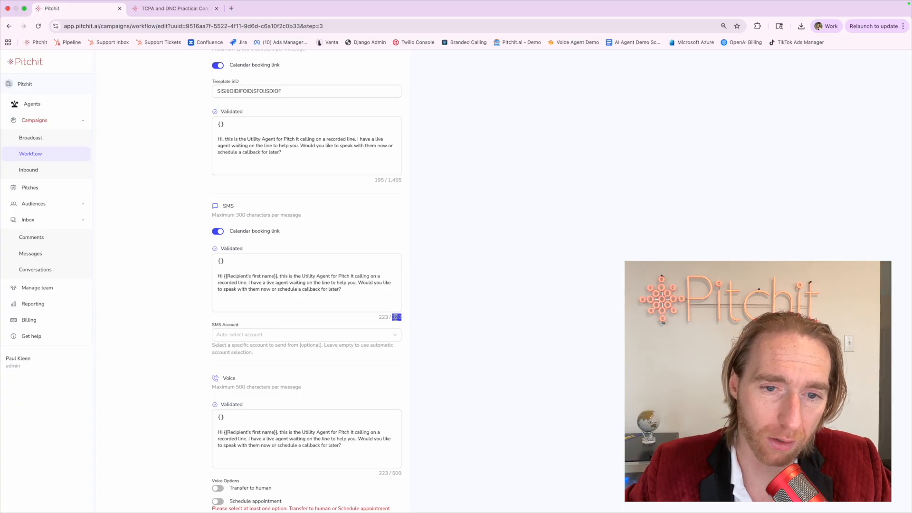
{"action": "left_click", "coordinate": [373, 298]}
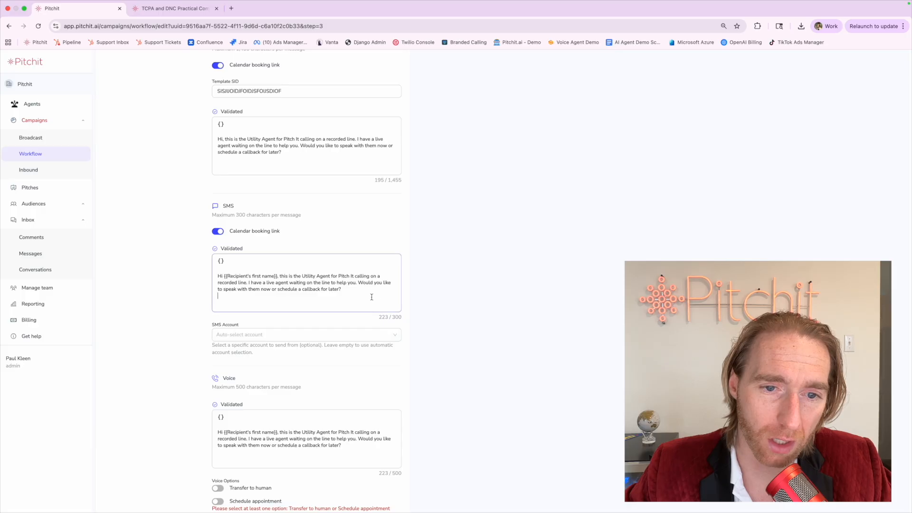
{"action": "left_click", "coordinate": [182, 288]}
{"action": "triple_click", "coordinate": [219, 275]}
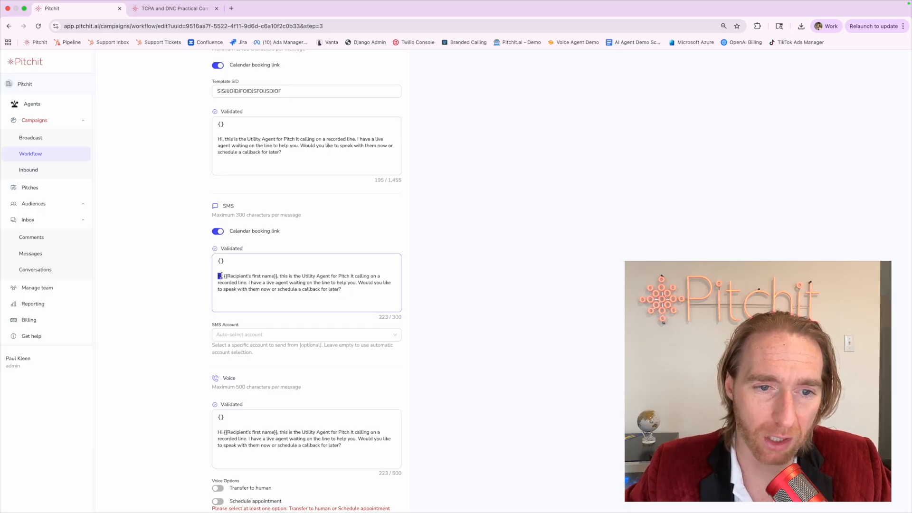
{"action": "left_click", "coordinate": [178, 291]}
{"action": "left_click", "coordinate": [230, 282]}
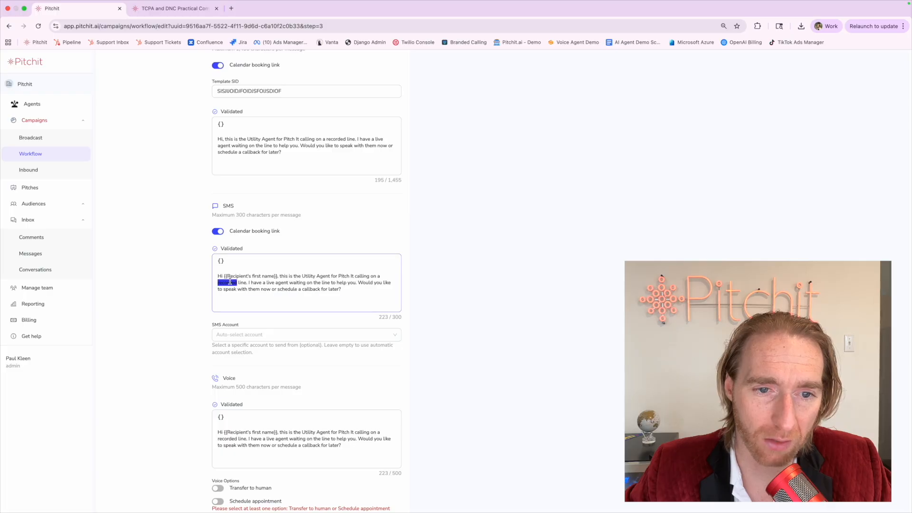
{"action": "triple_click", "coordinate": [230, 282]}
{"action": "left_click", "coordinate": [230, 281]}
{"action": "left_click_drag", "start_coordinate": [225, 275], "coordinate": [277, 273]}
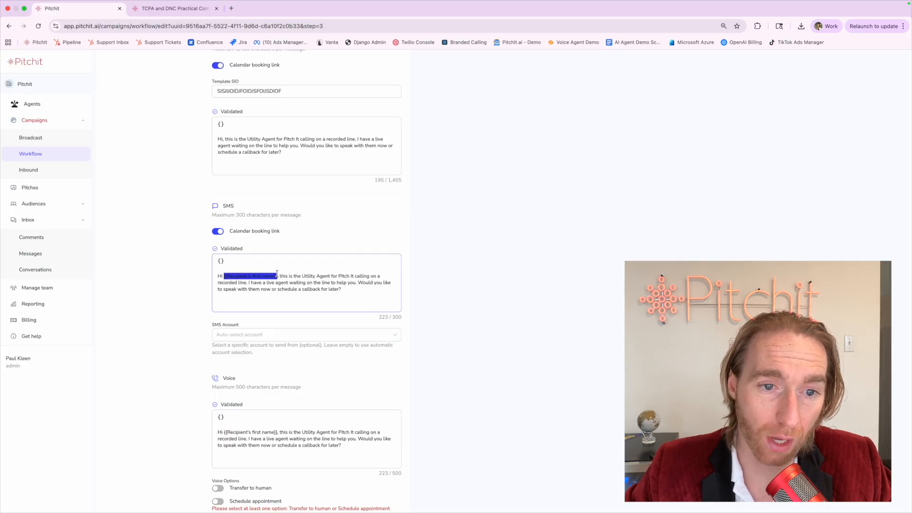
{"action": "left_click", "coordinate": [221, 265]}
{"action": "left_click", "coordinate": [190, 297]}
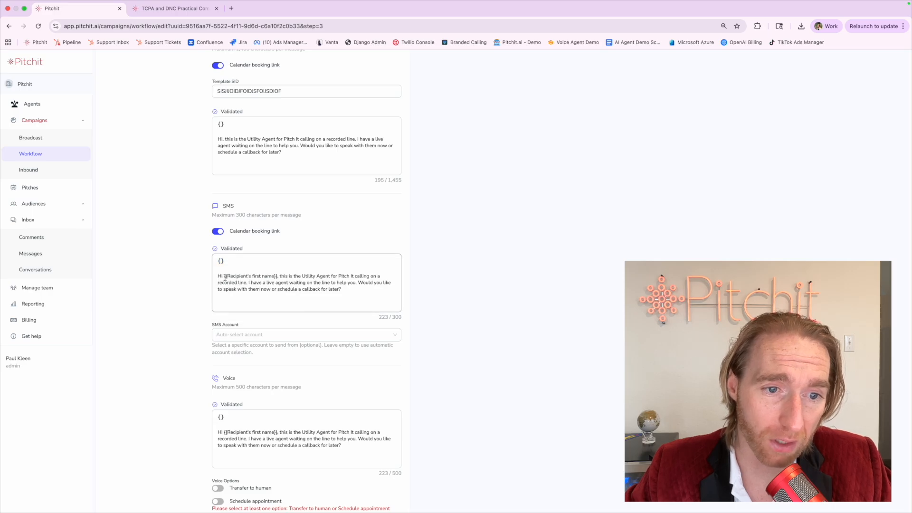
{"action": "left_click_drag", "start_coordinate": [225, 277], "coordinate": [278, 277]}
{"action": "left_click", "coordinate": [230, 295]}
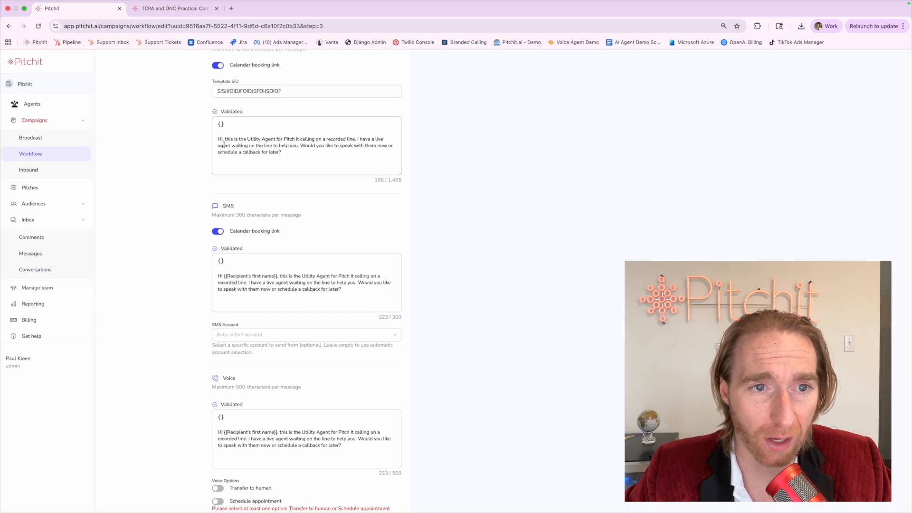
{"action": "triple_click", "coordinate": [232, 294]}
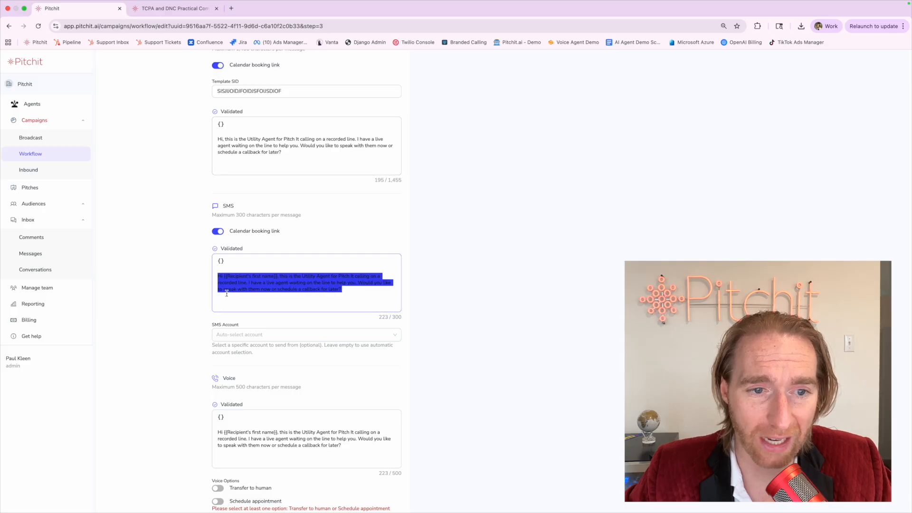
{"action": "left_click", "coordinate": [205, 294]}
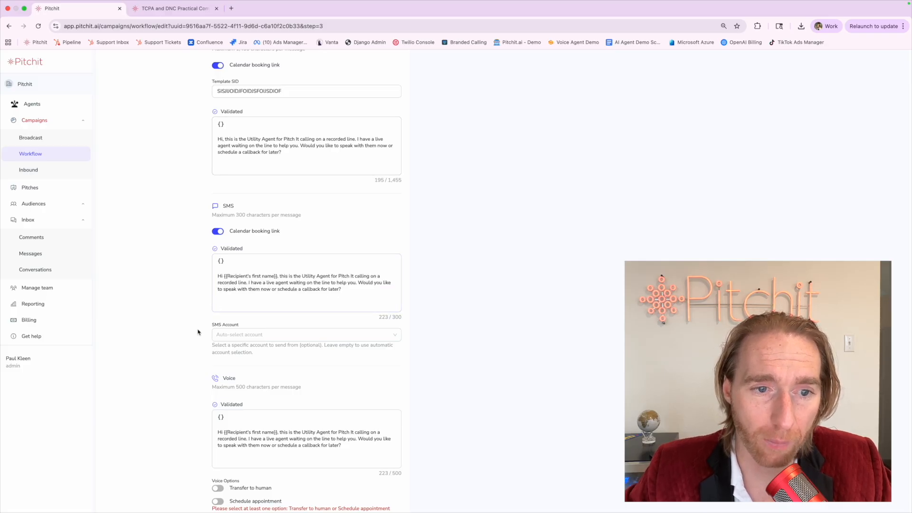
Choose the workspace's own number under My Accounts as the SMS sending account.
{"action": "left_click", "coordinate": [226, 336]}
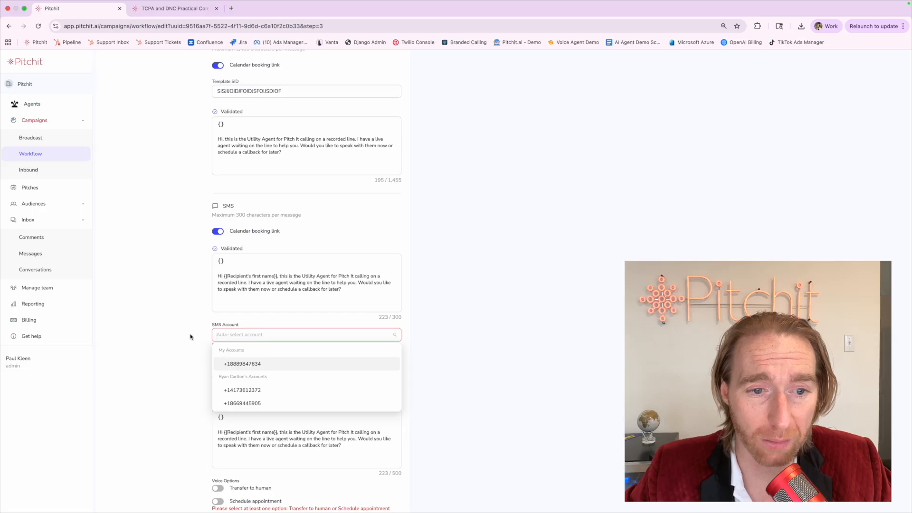
{"action": "left_click", "coordinate": [139, 320]}
{"action": "scroll", "coordinate": [138, 320], "scroll_direction": "up", "scroll_amount": 2}
{"action": "scroll", "coordinate": [139, 319], "scroll_direction": "down", "scroll_amount": 1}
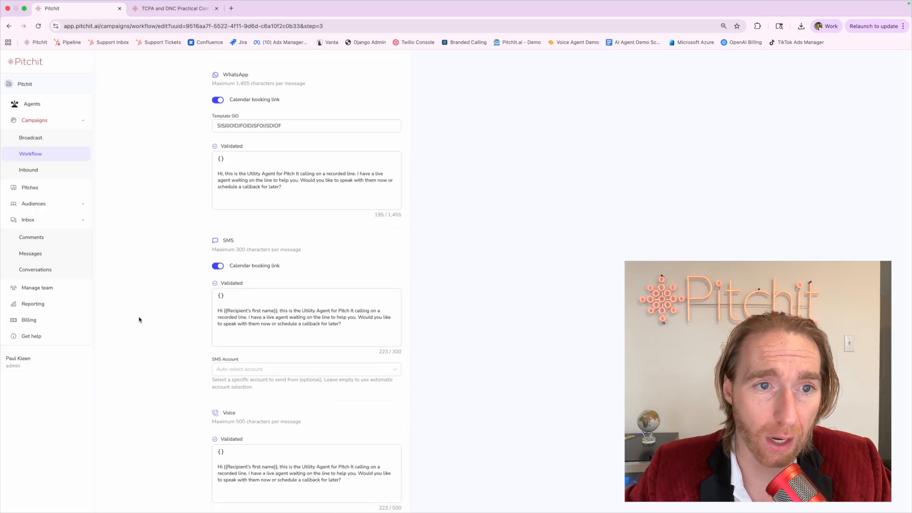
{"action": "left_click", "coordinate": [245, 365]}
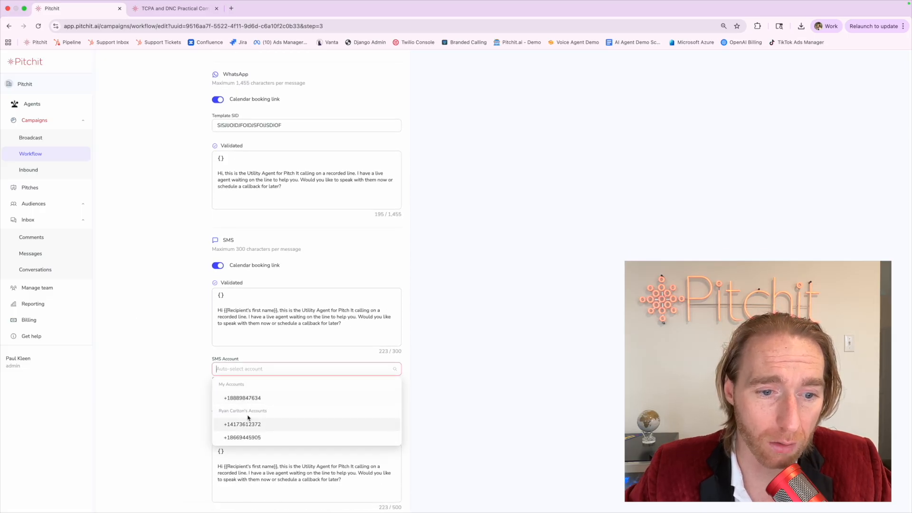
{"action": "left_click", "coordinate": [169, 364]}
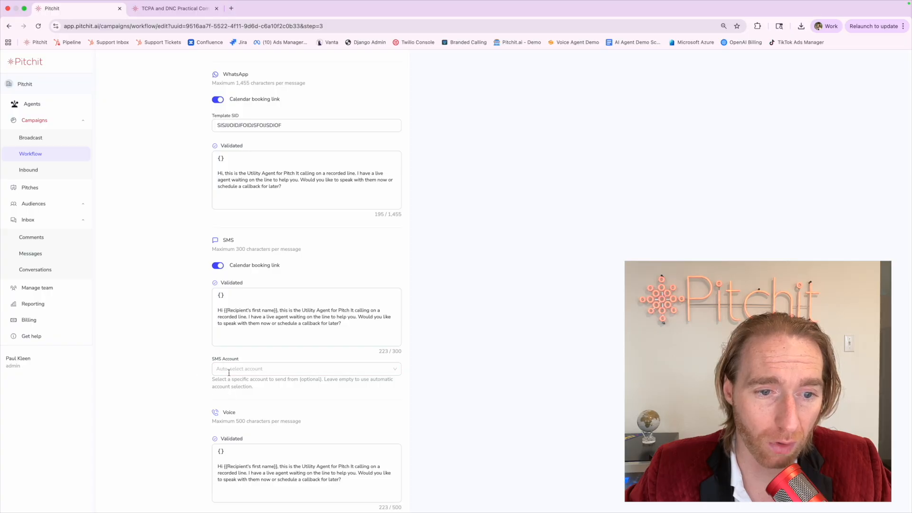
{"action": "left_click", "coordinate": [229, 369]}
{"action": "left_click", "coordinate": [232, 398]}
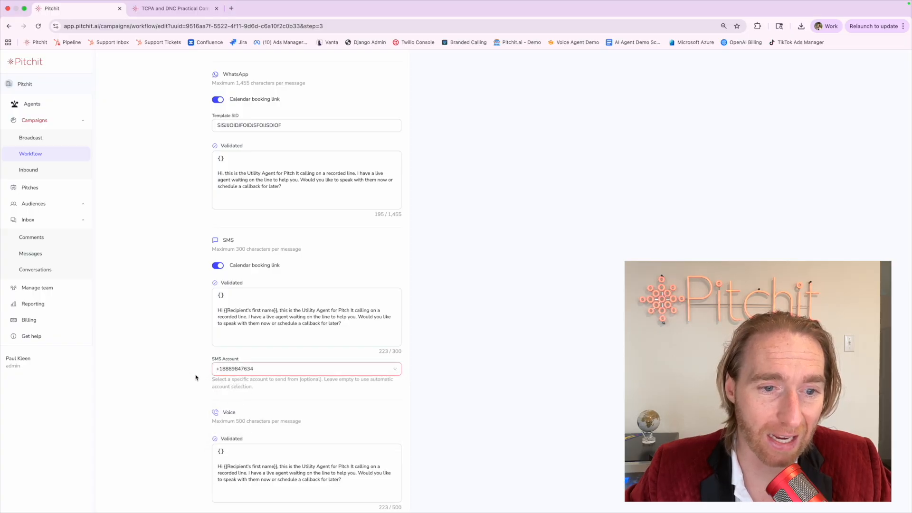
{"action": "left_click", "coordinate": [164, 363]}
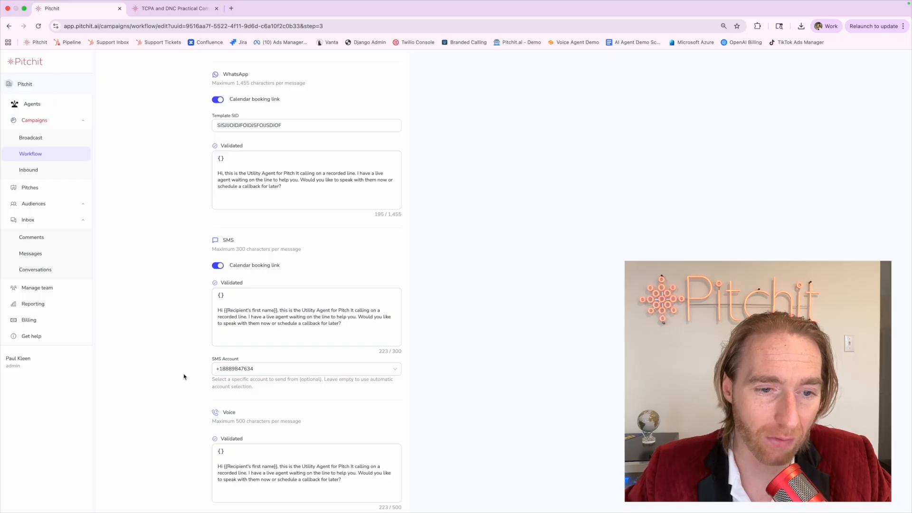
Reopen the SMS account choices to confirm the chosen number is kept.
{"action": "scroll", "coordinate": [183, 376], "scroll_direction": "down", "scroll_amount": 3}
{"action": "left_click", "coordinate": [220, 284]}
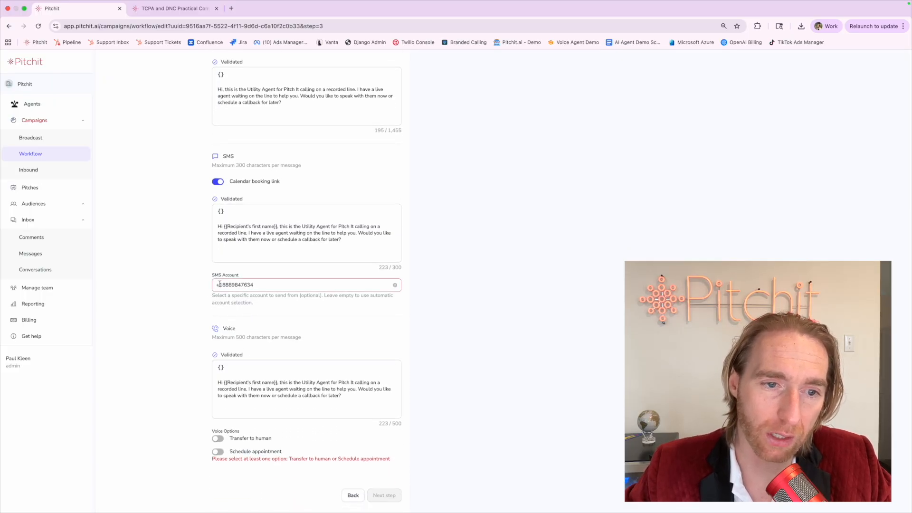
{"action": "left_click", "coordinate": [229, 285]}
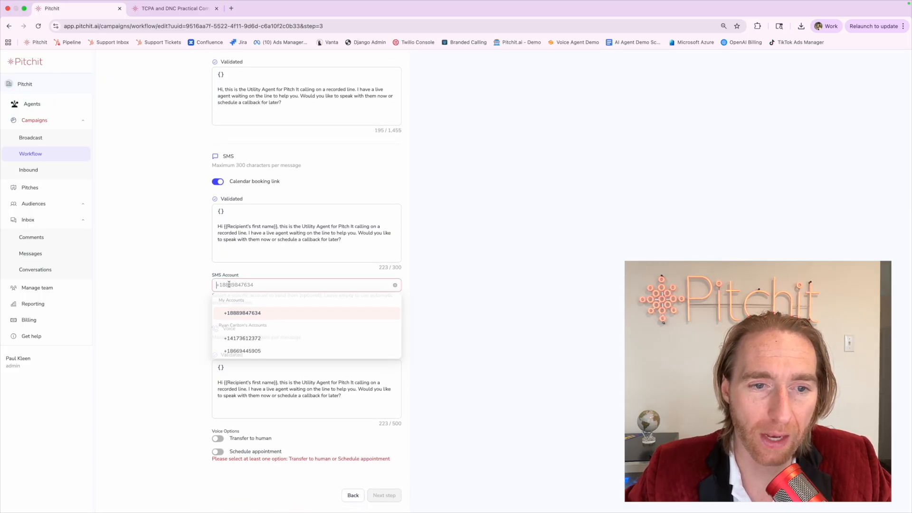
{"action": "left_click", "coordinate": [183, 323]}
{"action": "scroll", "coordinate": [175, 376], "scroll_direction": "down", "scroll_amount": 1}
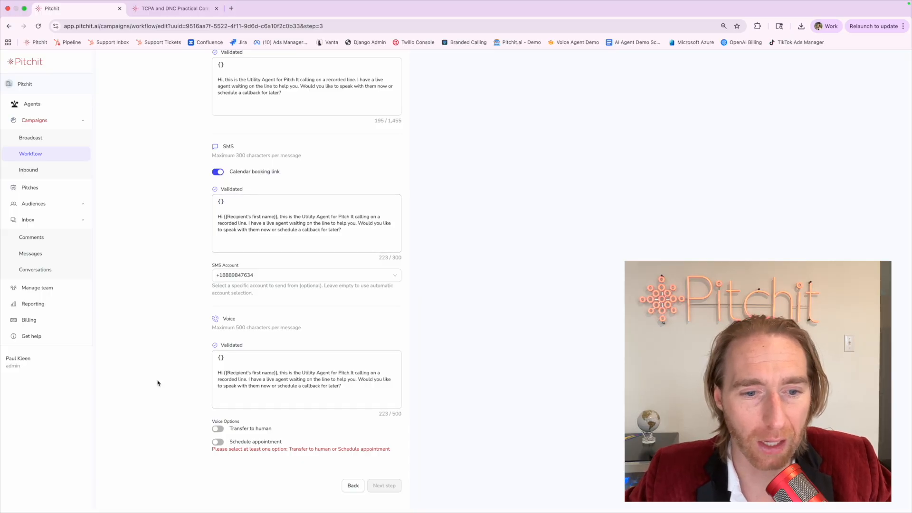
Try the Schedule appointment and Transfer to human toggles on and off.
{"action": "left_click", "coordinate": [218, 443]}
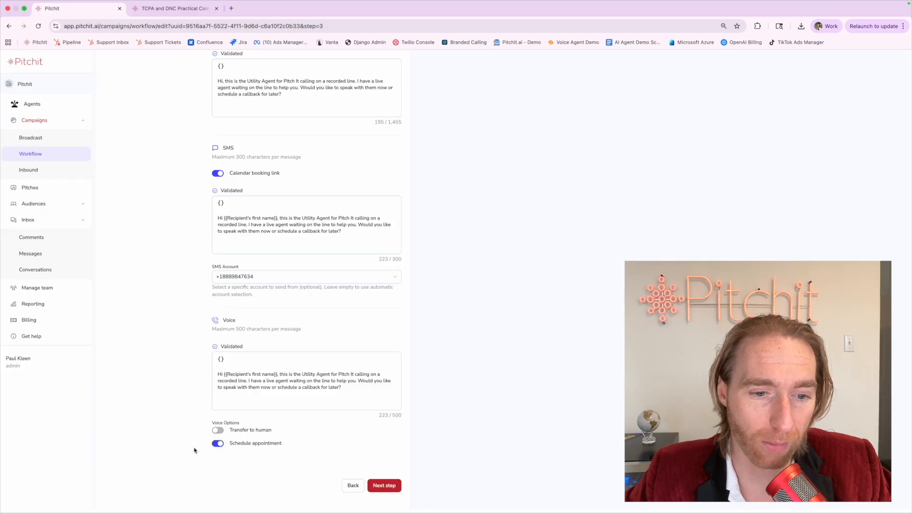
{"action": "left_click", "coordinate": [219, 444]}
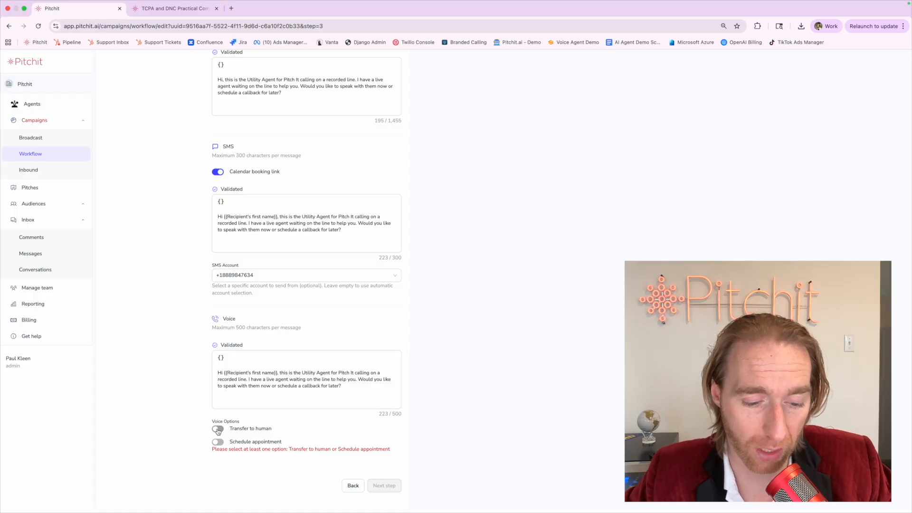
{"action": "left_click", "coordinate": [218, 429]}
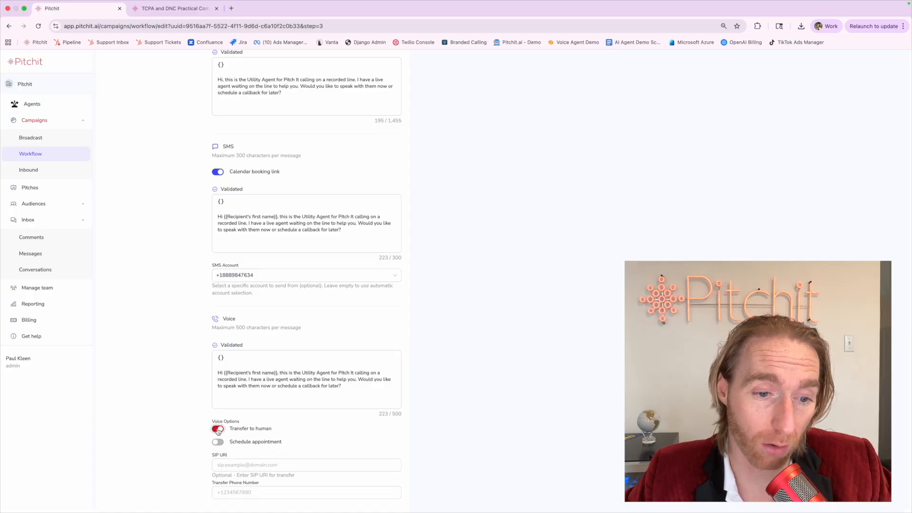
{"action": "left_click", "coordinate": [218, 429]}
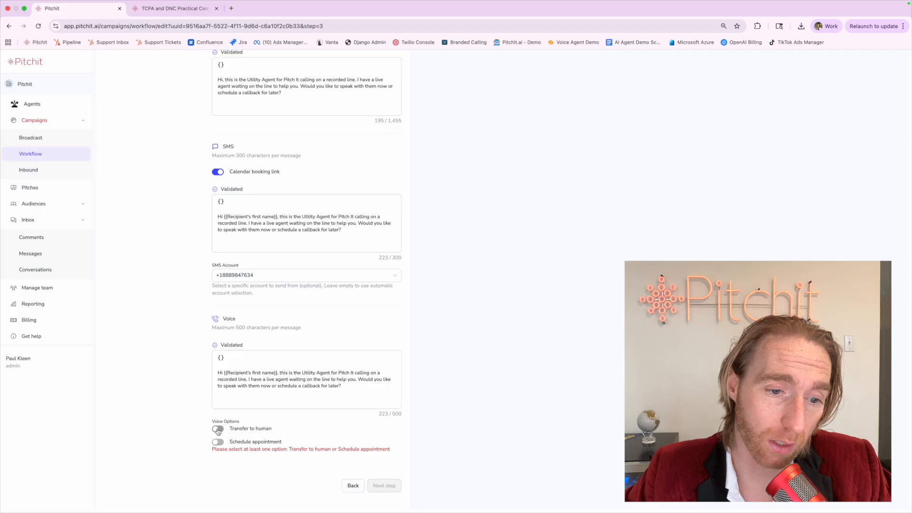
{"action": "left_click", "coordinate": [218, 430]}
{"action": "left_click", "coordinate": [219, 442]}
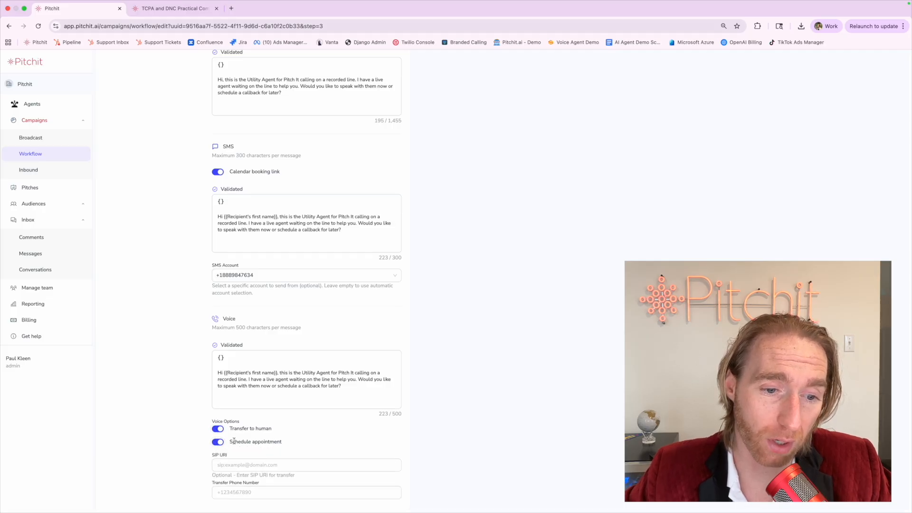
Toggle the voice options again, leaving Schedule appointment switched on.
{"action": "scroll", "coordinate": [232, 427], "scroll_direction": "down", "scroll_amount": 1}
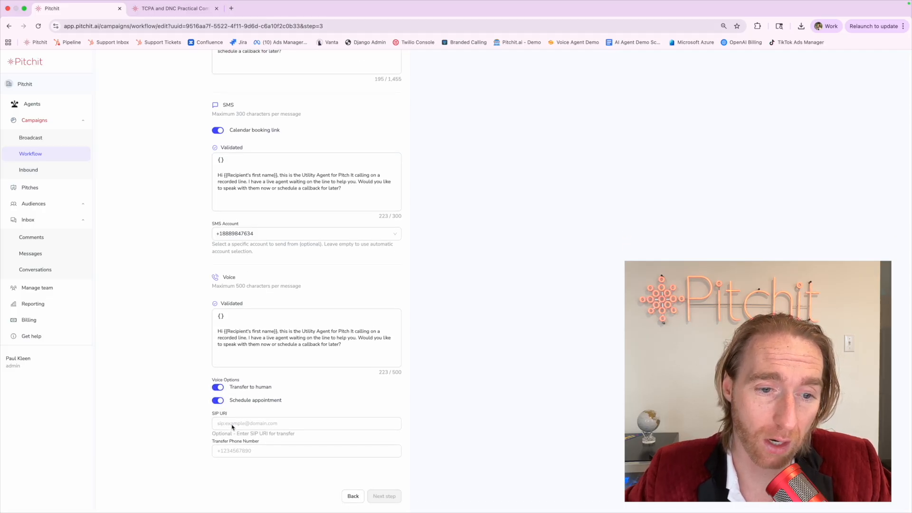
{"action": "scroll", "coordinate": [262, 363], "scroll_direction": "up", "scroll_amount": 5}
{"action": "scroll", "coordinate": [263, 364], "scroll_direction": "down", "scroll_amount": 2}
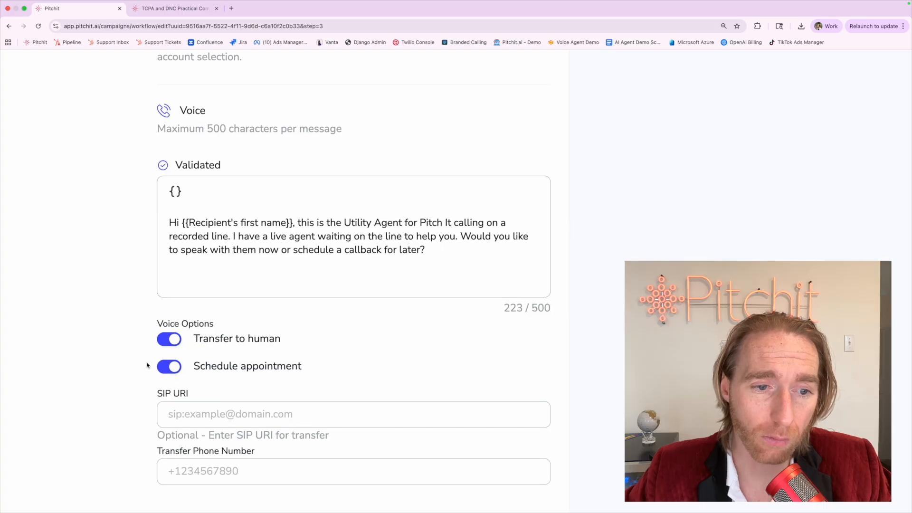
{"action": "left_click", "coordinate": [165, 366]}
{"action": "left_click", "coordinate": [163, 340]}
{"action": "left_click", "coordinate": [164, 340]}
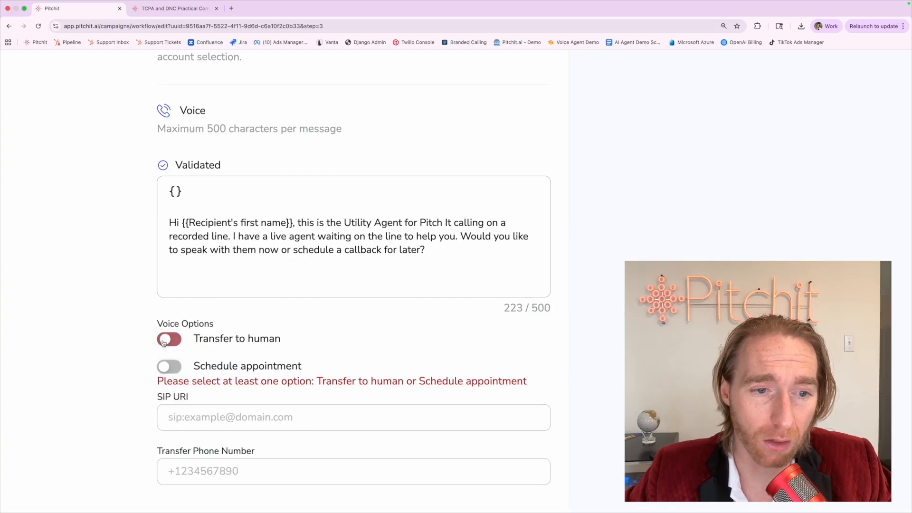
{"action": "left_click", "coordinate": [164, 341]}
{"action": "left_click", "coordinate": [168, 368]}
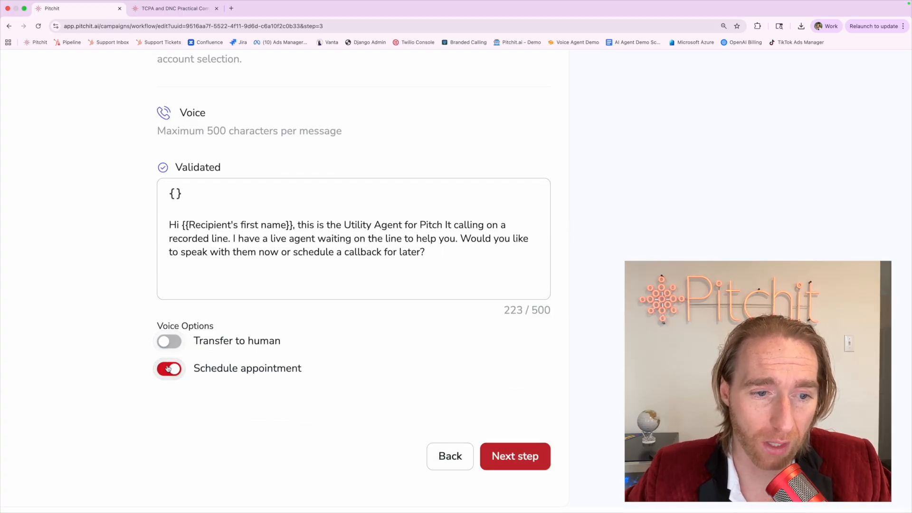
{"action": "left_click", "coordinate": [164, 340]}
{"action": "scroll", "coordinate": [138, 348], "scroll_direction": "down", "scroll_amount": 3}
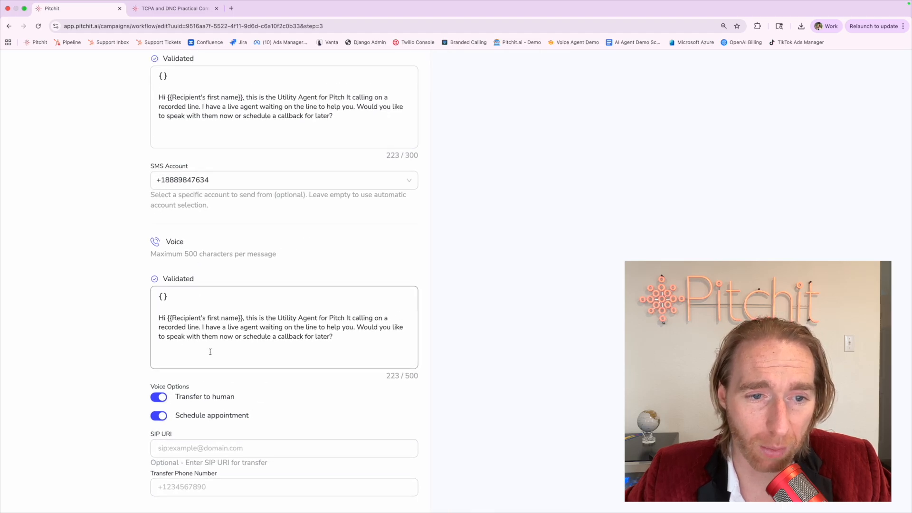
{"action": "scroll", "coordinate": [209, 351], "scroll_direction": "down", "scroll_amount": 3}
{"action": "scroll", "coordinate": [198, 298], "scroll_direction": "up", "scroll_amount": 5}
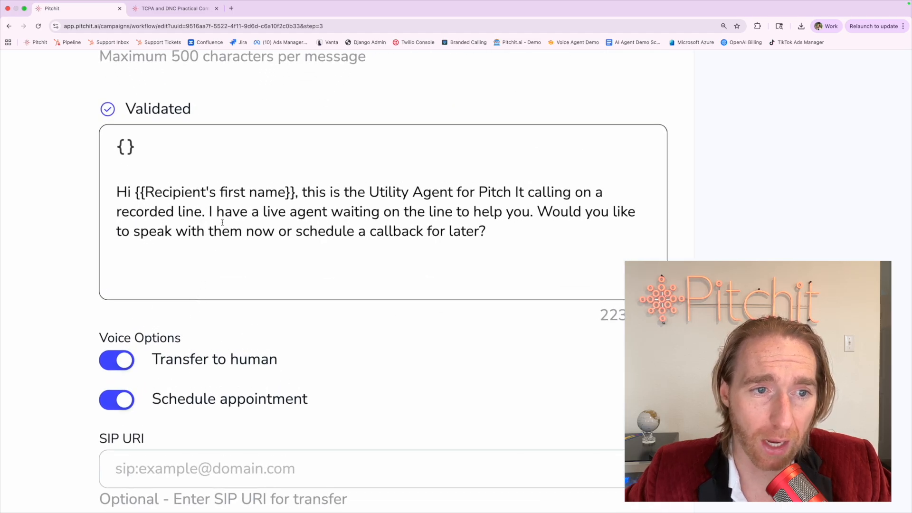
{"action": "scroll", "coordinate": [221, 221], "scroll_direction": "down", "scroll_amount": 2}
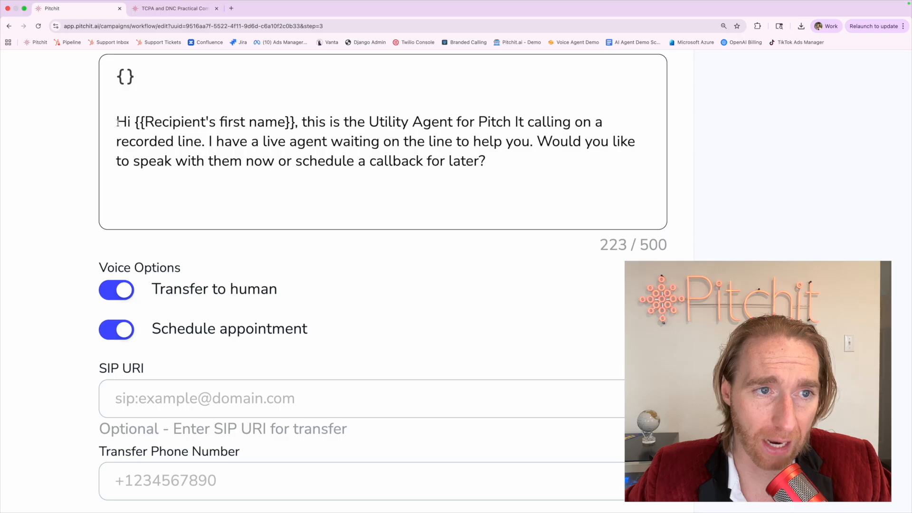
{"action": "left_click_drag", "start_coordinate": [117, 123], "coordinate": [203, 142]}
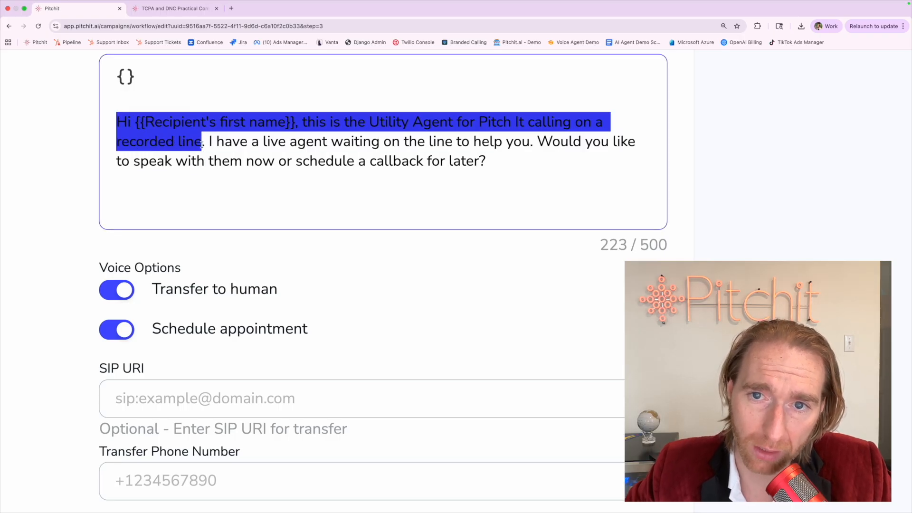
{"action": "left_click", "coordinate": [528, 123]}
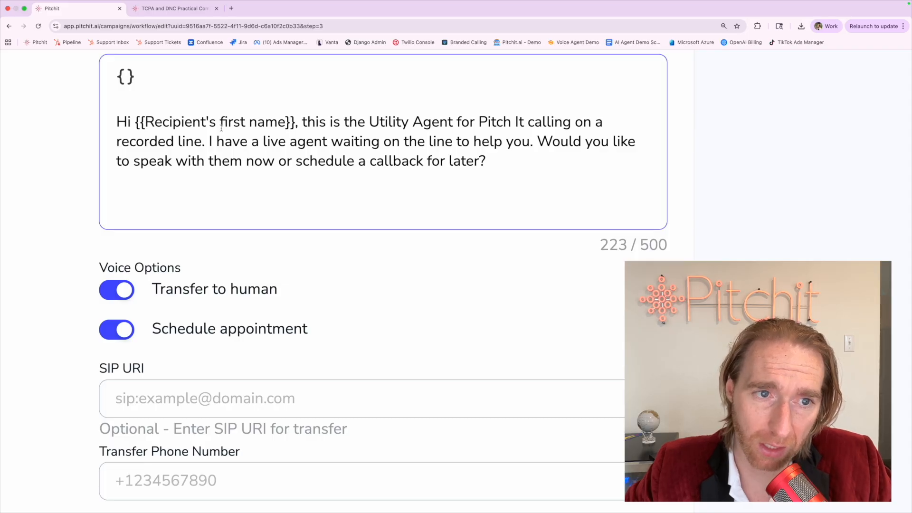
{"action": "left_click", "coordinate": [200, 139], "text": "shift"}
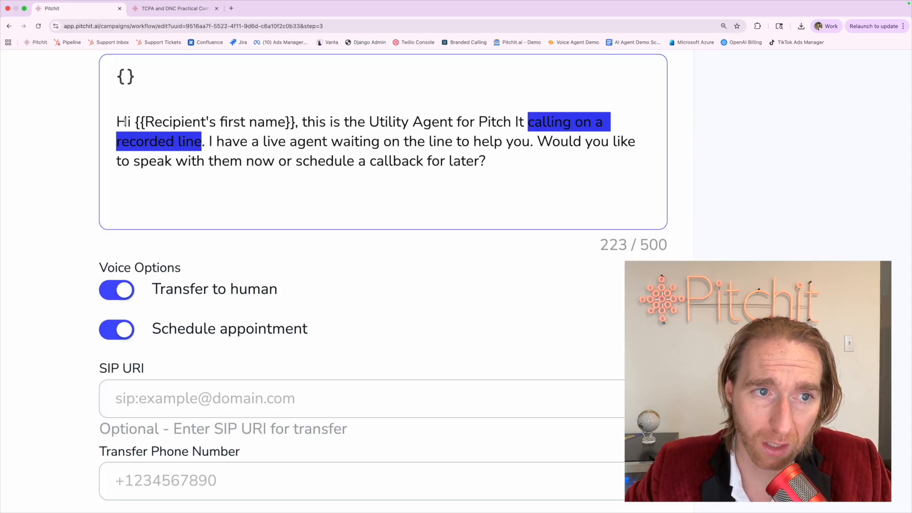
{"action": "left_click_drag", "start_coordinate": [116, 121], "coordinate": [201, 143]}
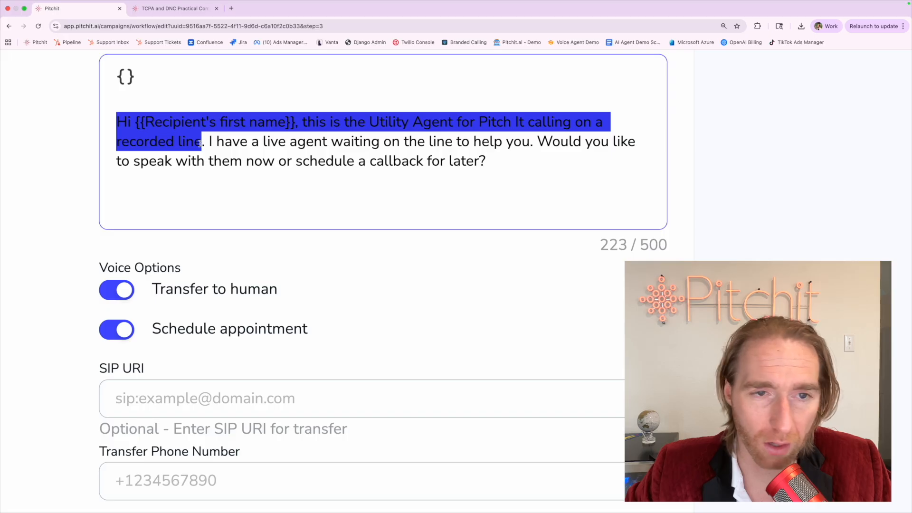
{"action": "left_click", "coordinate": [207, 141]}
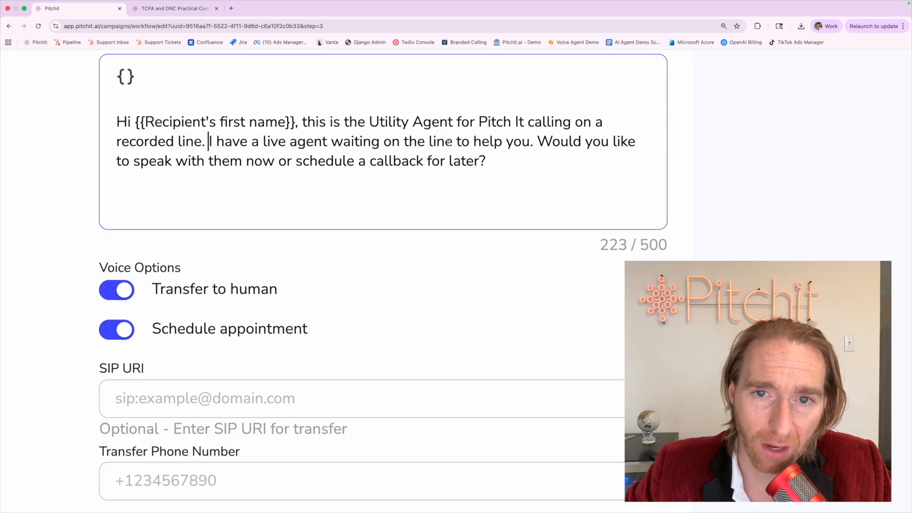
{"action": "left_click", "coordinate": [532, 145], "text": "shift"}
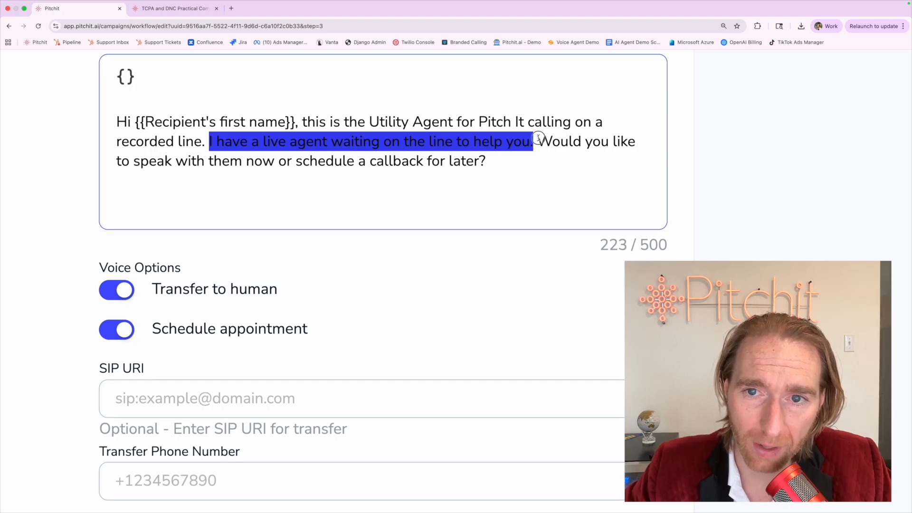
{"action": "left_click_drag", "start_coordinate": [538, 138], "coordinate": [537, 163]}
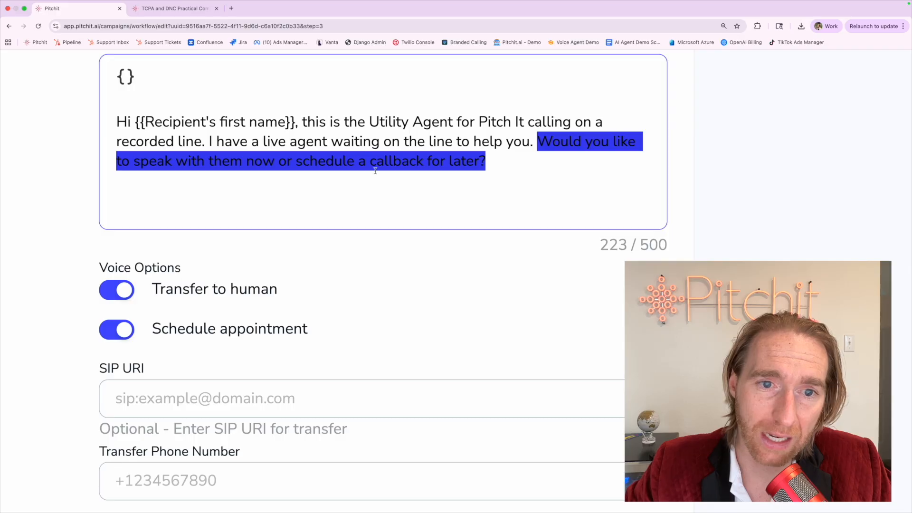
{"action": "left_click_drag", "start_coordinate": [154, 288], "coordinate": [320, 291]}
{"action": "left_click_drag", "start_coordinate": [316, 328], "coordinate": [154, 327]}
{"action": "triple_click", "coordinate": [205, 186]}
{"action": "left_click", "coordinate": [206, 186]}
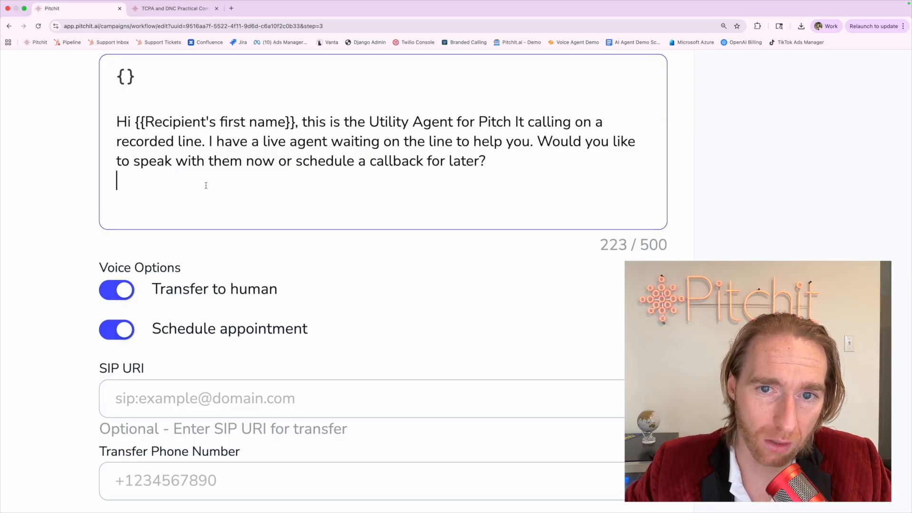
{"action": "scroll", "coordinate": [205, 186], "scroll_direction": "down", "scroll_amount": 4}
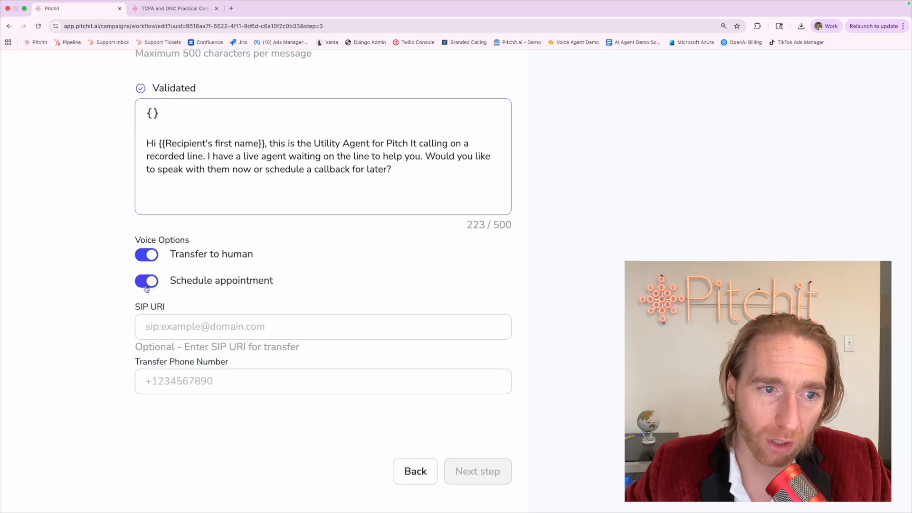
{"action": "triple_click", "coordinate": [309, 170]}
{"action": "left_click", "coordinate": [155, 158]}
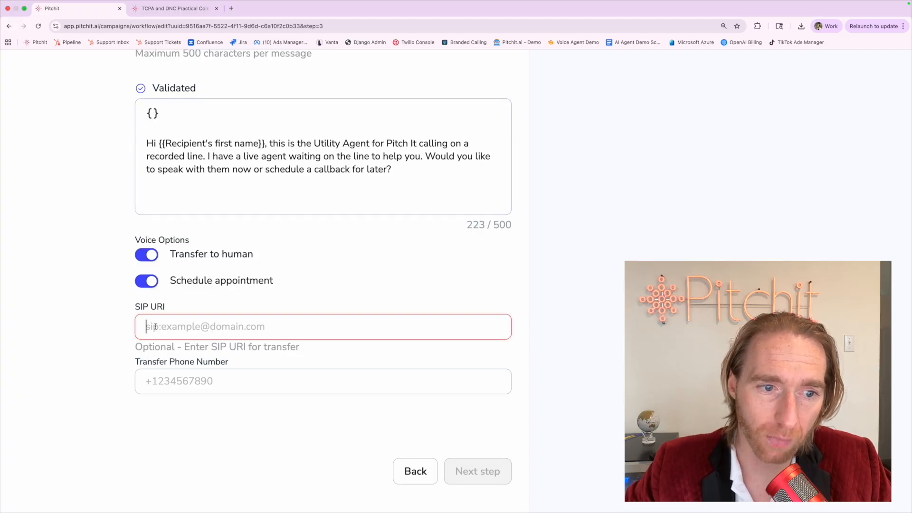
{"action": "left_click", "coordinate": [147, 381]}
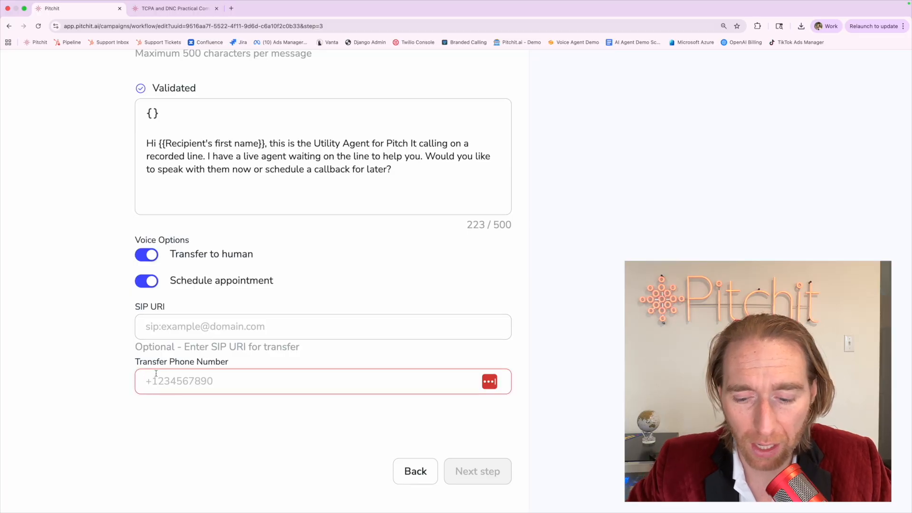
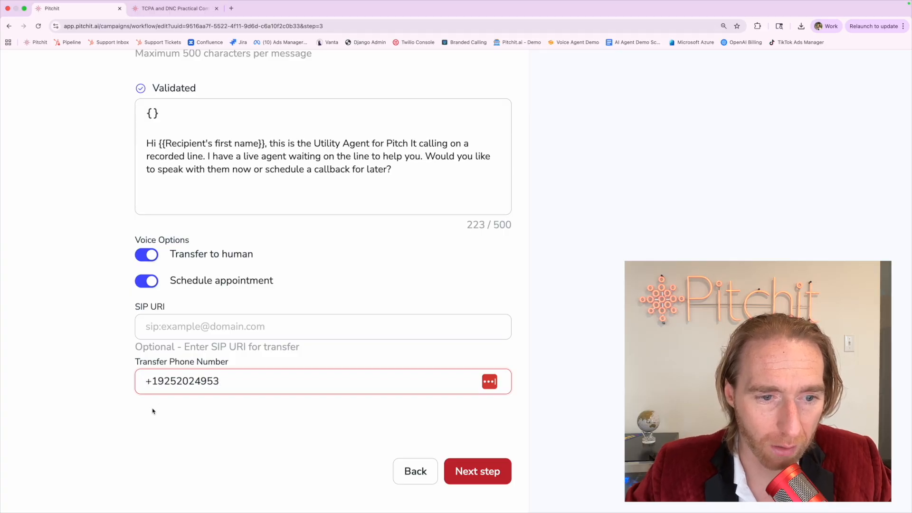
{"action": "left_click_drag", "start_coordinate": [158, 381], "coordinate": [221, 381]}
{"action": "type", "text": "868"}
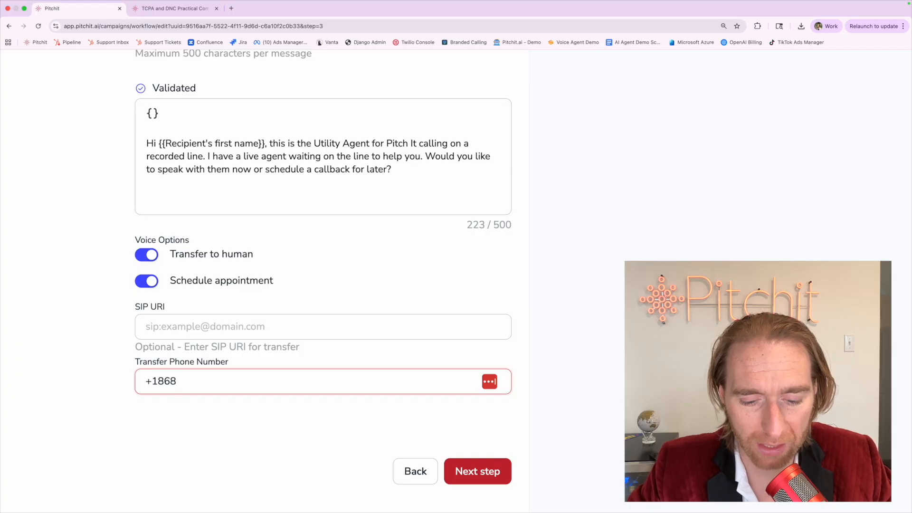
{"action": "type", "text": "7777777"}
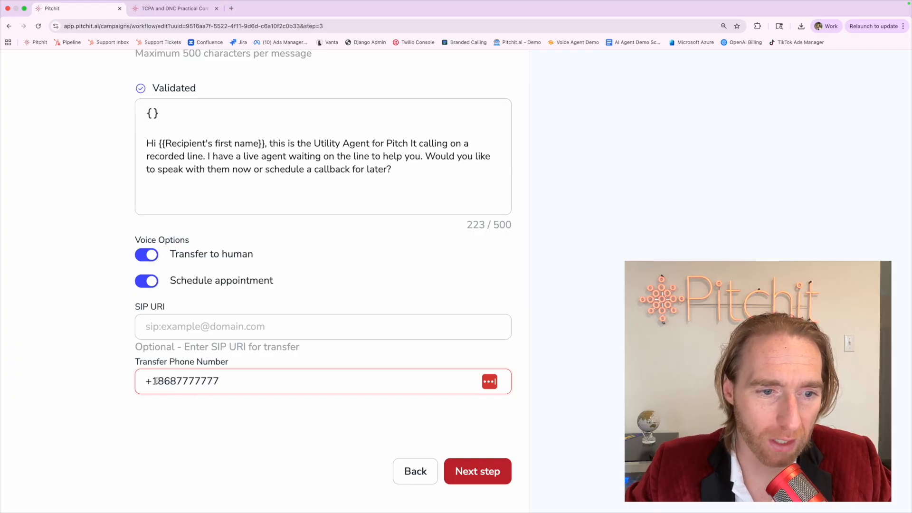
{"action": "left_click_drag", "start_coordinate": [156, 381], "coordinate": [220, 381]}
{"action": "type", "text": "809"}
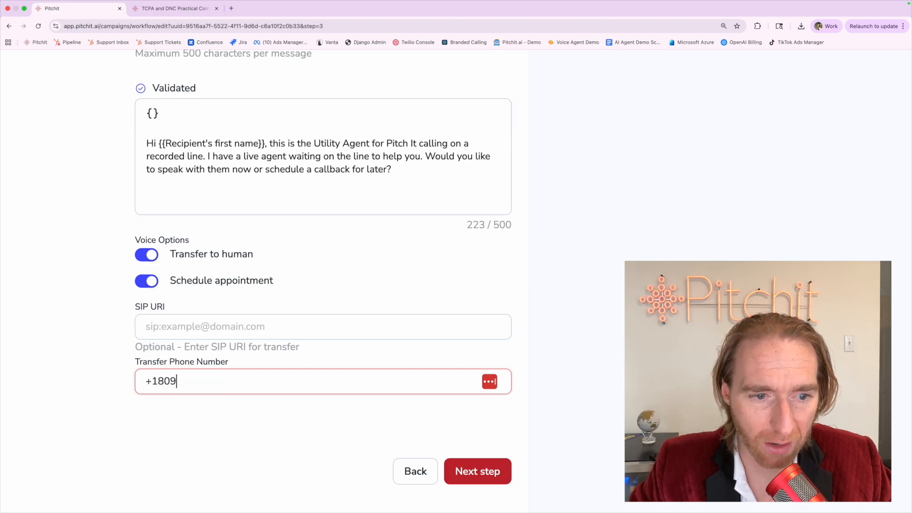
{"action": "key", "text": "BackSpace"}
{"action": "type", "text": "02222222"}
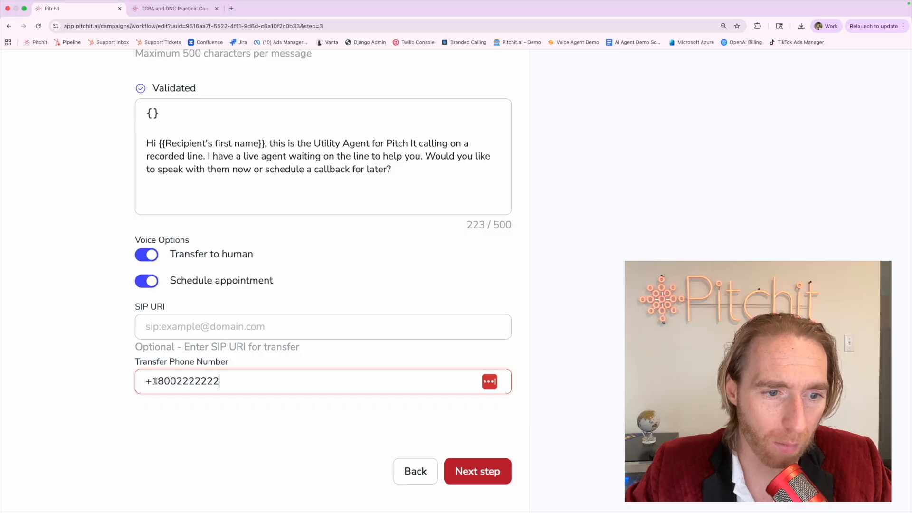
{"action": "left_click_drag", "start_coordinate": [156, 381], "coordinate": [221, 381]}
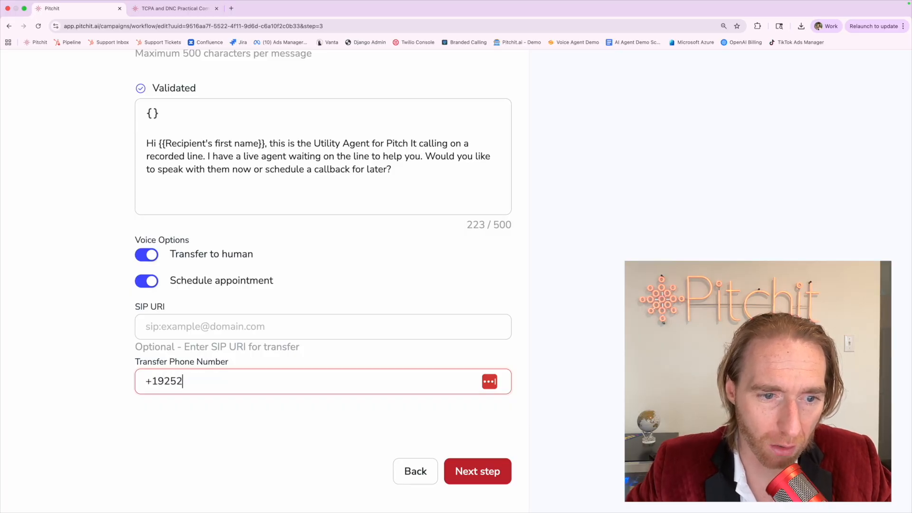
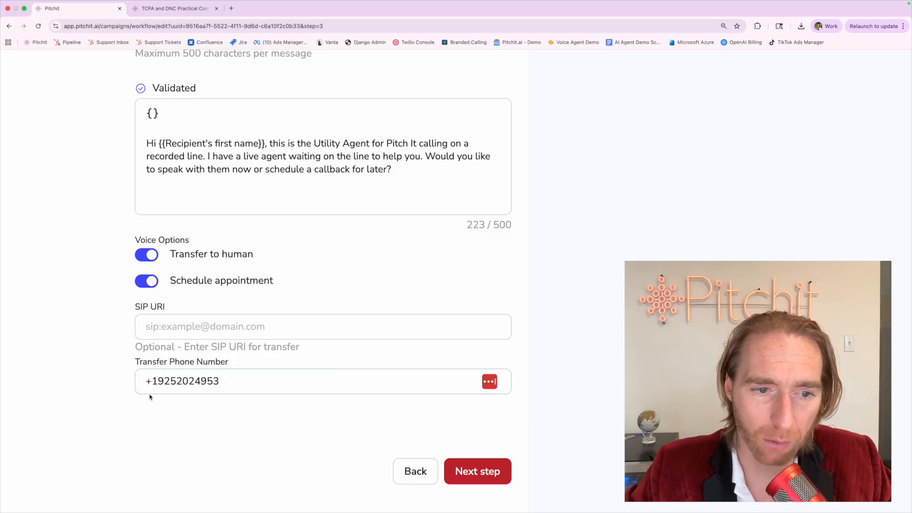
Clear the transfer number and inspect the optional SIP URI field, leaving it blank.
{"action": "triple_click", "coordinate": [151, 379]}
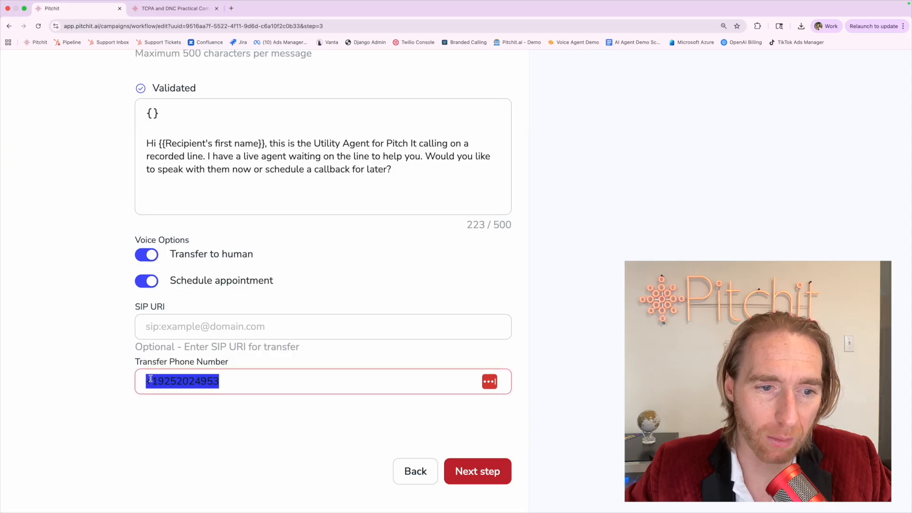
{"action": "key", "text": "BackSpace"}
{"action": "left_click", "coordinate": [148, 328]}
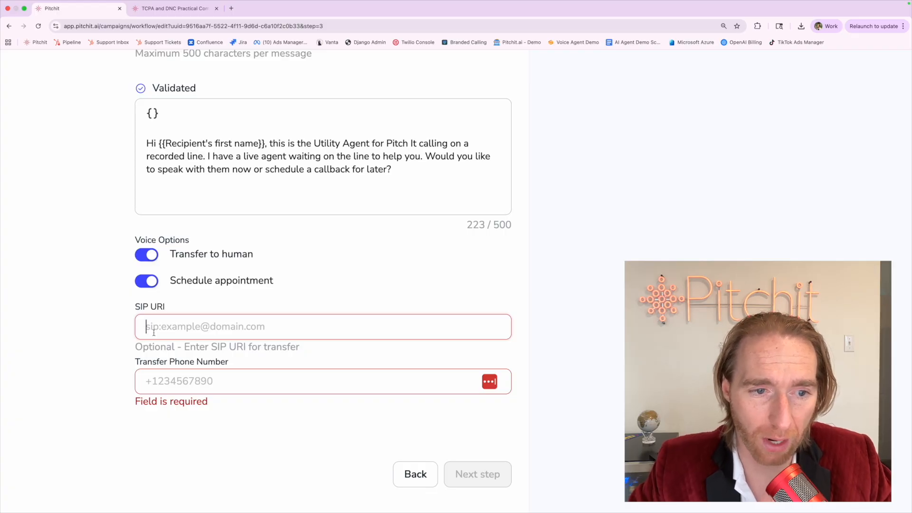
{"action": "left_click_drag", "start_coordinate": [133, 309], "coordinate": [181, 310]}
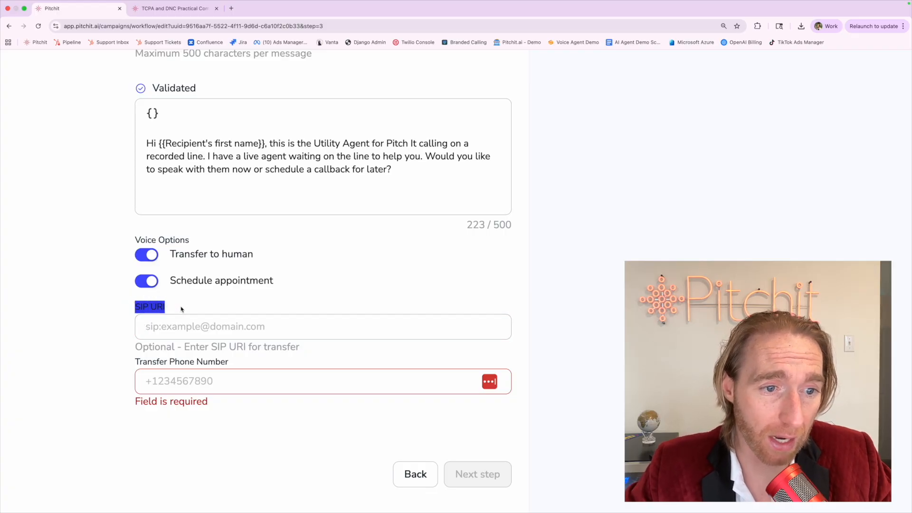
{"action": "left_click", "coordinate": [182, 310]}
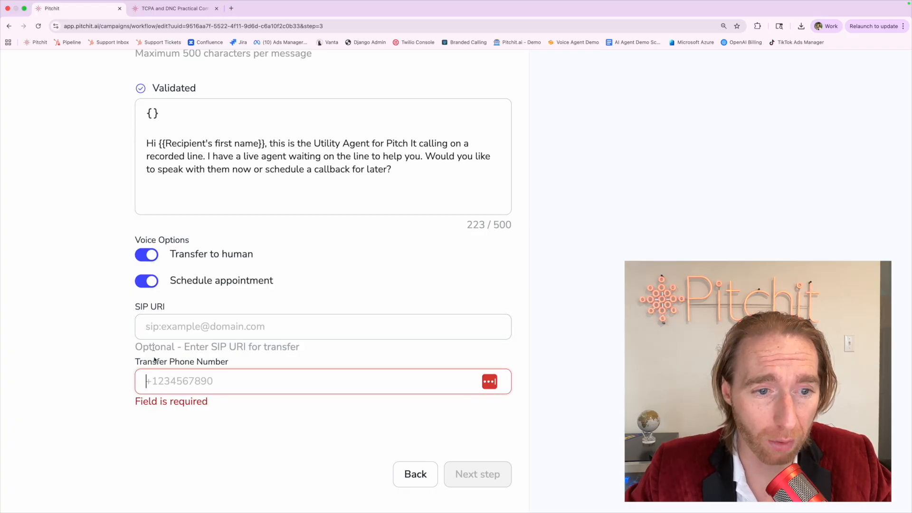
{"action": "left_click", "coordinate": [152, 328]}
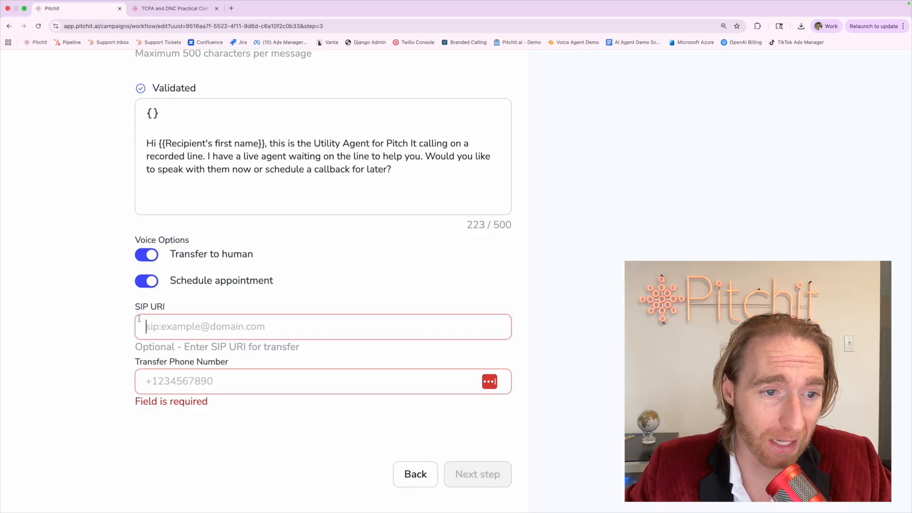
{"action": "left_click", "coordinate": [143, 380]}
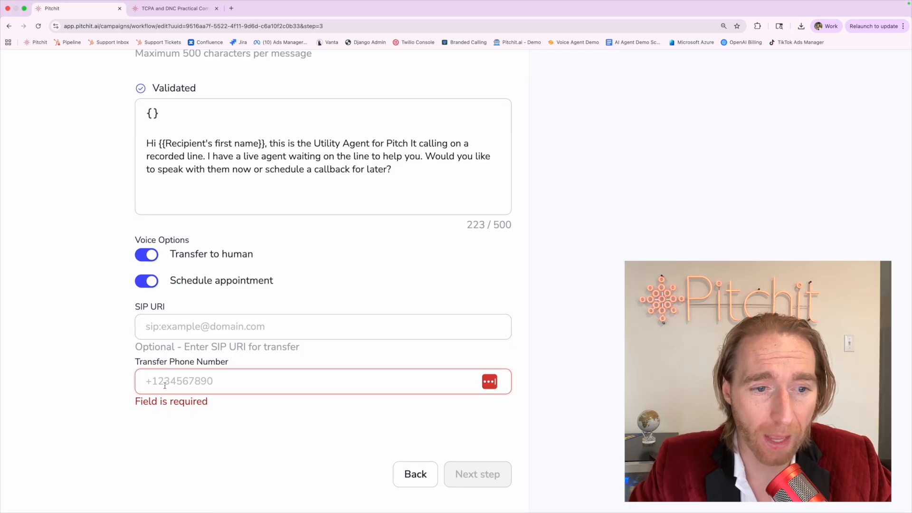
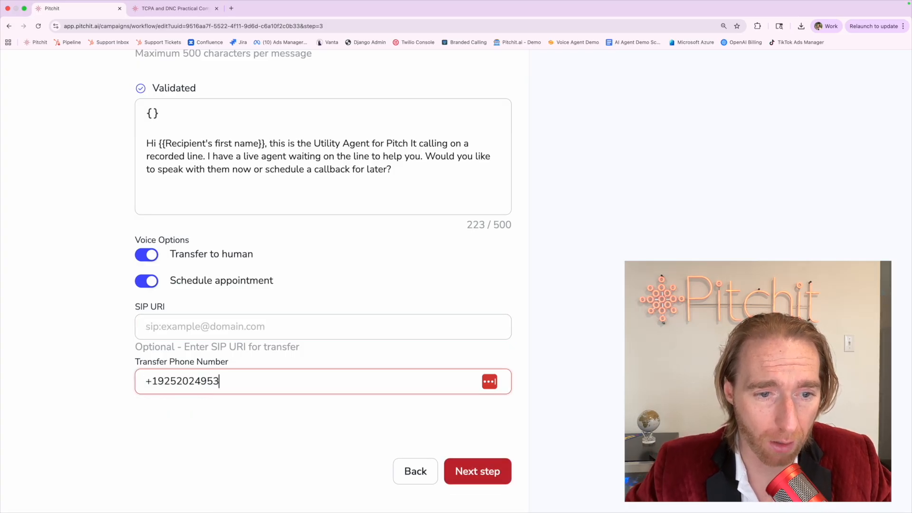
{"action": "left_click", "coordinate": [168, 422]}
{"action": "scroll", "coordinate": [168, 422], "scroll_direction": "down", "scroll_amount": 5}
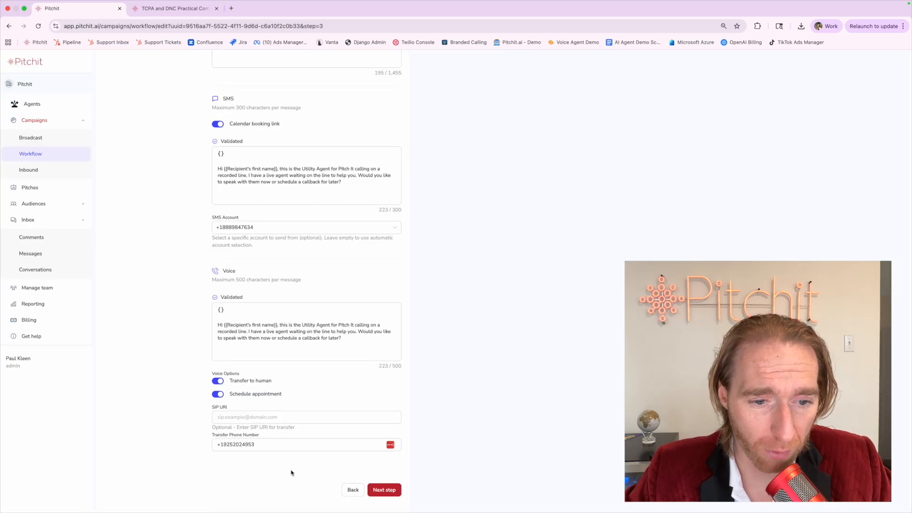
{"action": "scroll", "coordinate": [291, 473], "scroll_direction": "down", "scroll_amount": 1}
On the operating schedule step, enable Saturday and Sunday as operating days.
{"action": "left_click", "coordinate": [384, 486]}
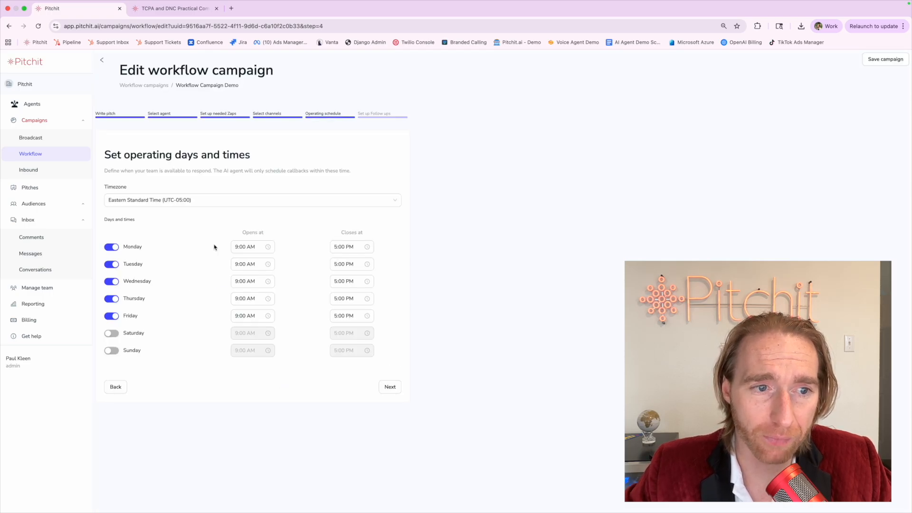
{"action": "triple_click", "coordinate": [144, 151]}
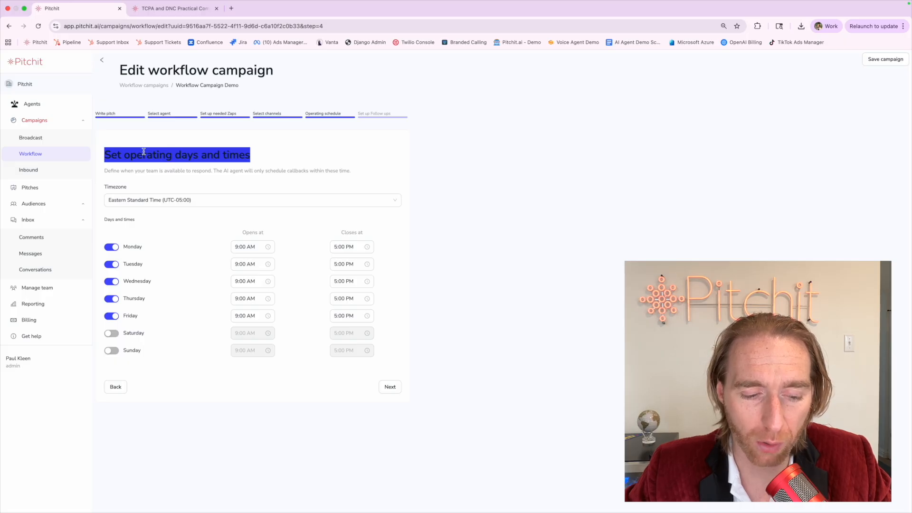
{"action": "left_click", "coordinate": [144, 152]}
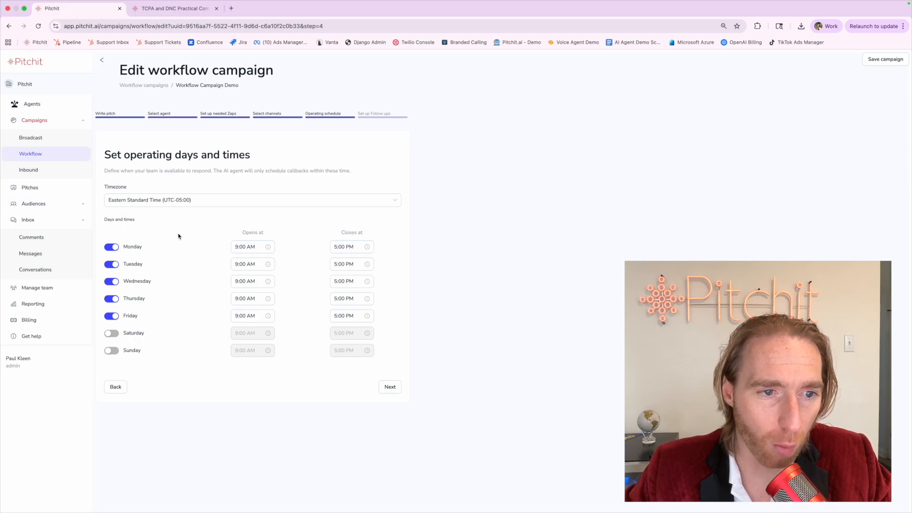
{"action": "left_click", "coordinate": [111, 333]}
{"action": "left_click", "coordinate": [111, 351]}
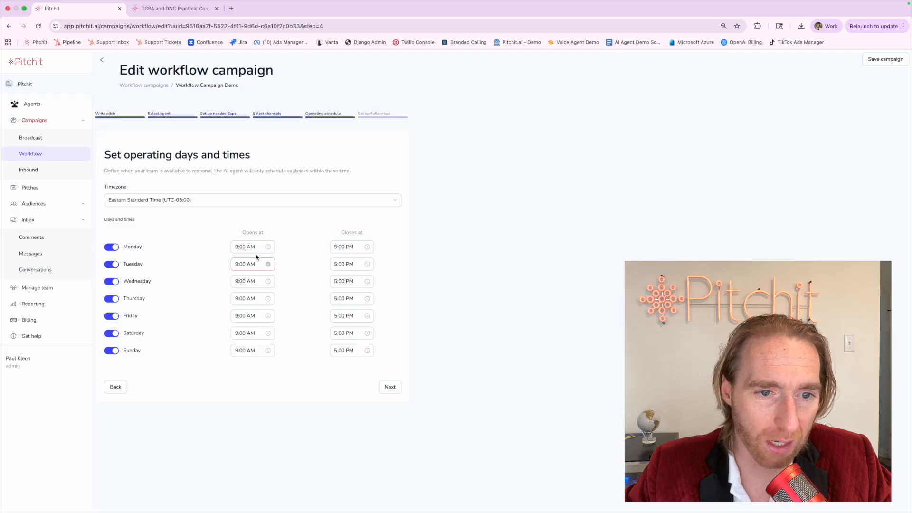
Set Saturday to open at 11 and close at 6:00 PM, then continue to follow-ups.
{"action": "left_click", "coordinate": [253, 333]}
{"action": "left_click", "coordinate": [248, 370]}
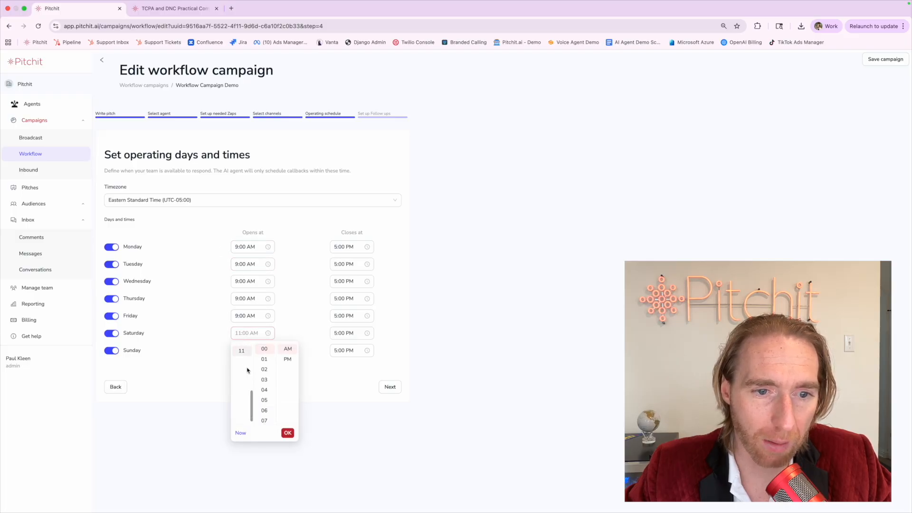
{"action": "left_click", "coordinate": [265, 359]}
{"action": "left_click", "coordinate": [303, 334]}
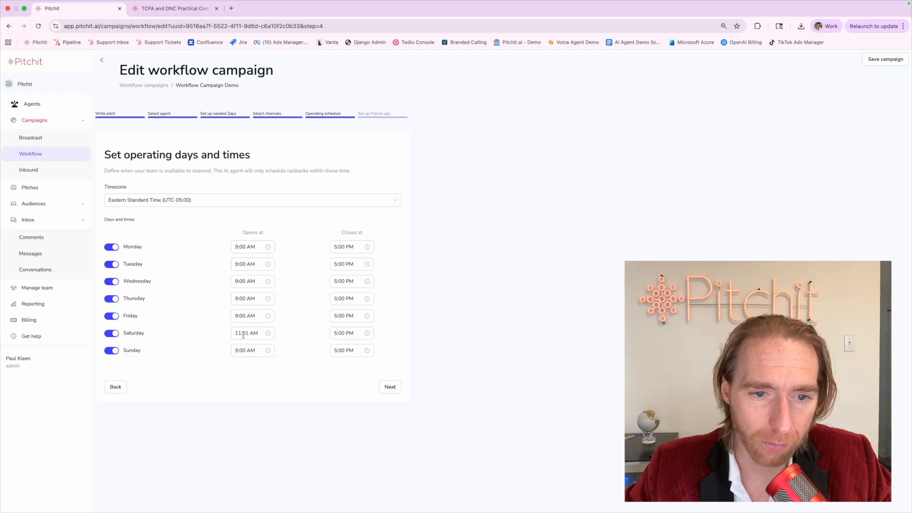
{"action": "left_click", "coordinate": [337, 333]}
{"action": "left_click", "coordinate": [337, 356]}
{"action": "left_click", "coordinate": [308, 361]}
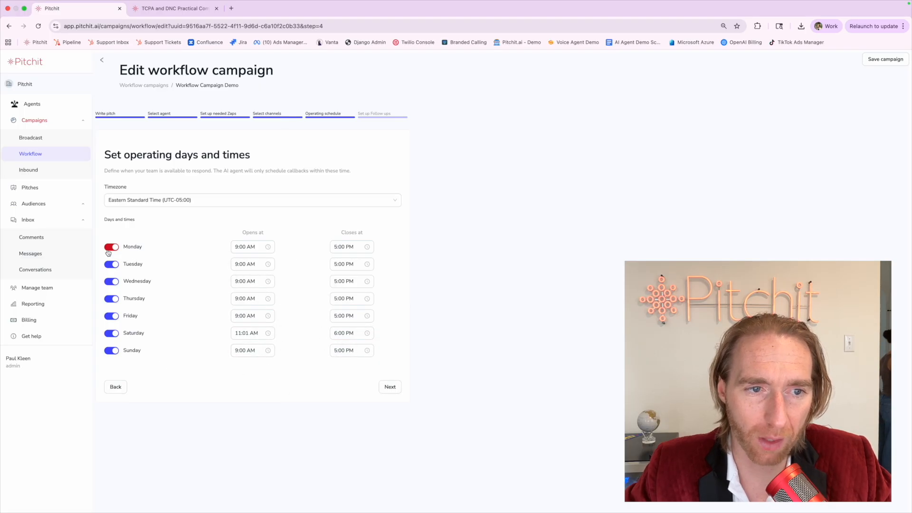
{"action": "left_click", "coordinate": [397, 388]}
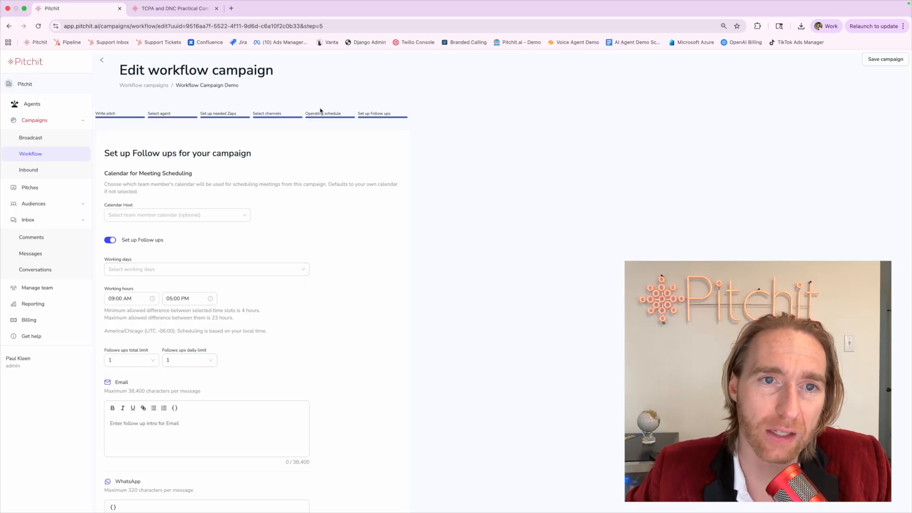
{"action": "left_click_drag", "start_coordinate": [305, 114], "coordinate": [346, 114]}
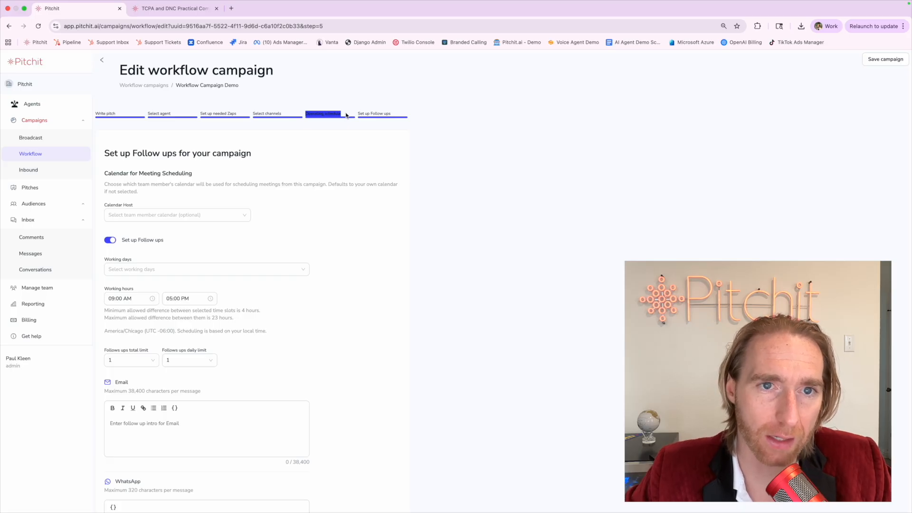
{"action": "left_click", "coordinate": [176, 8]}
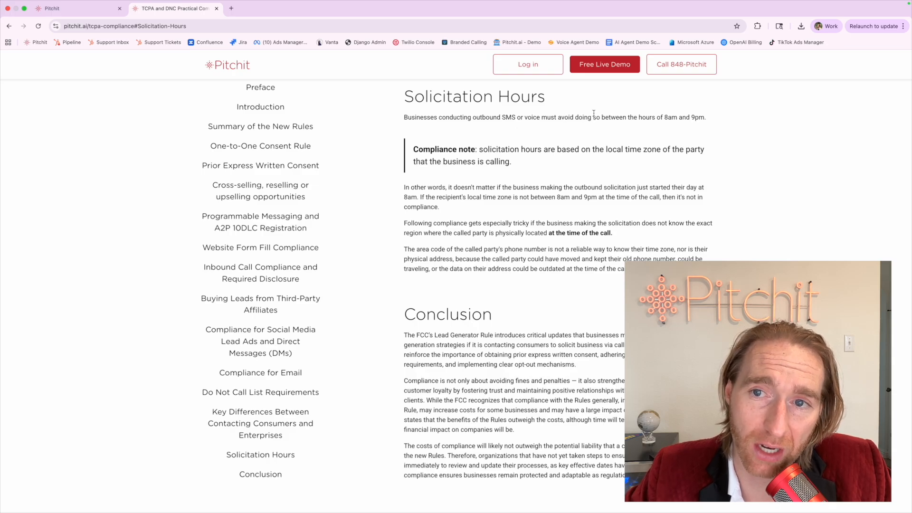
{"action": "left_click_drag", "start_coordinate": [667, 117], "coordinate": [706, 116]}
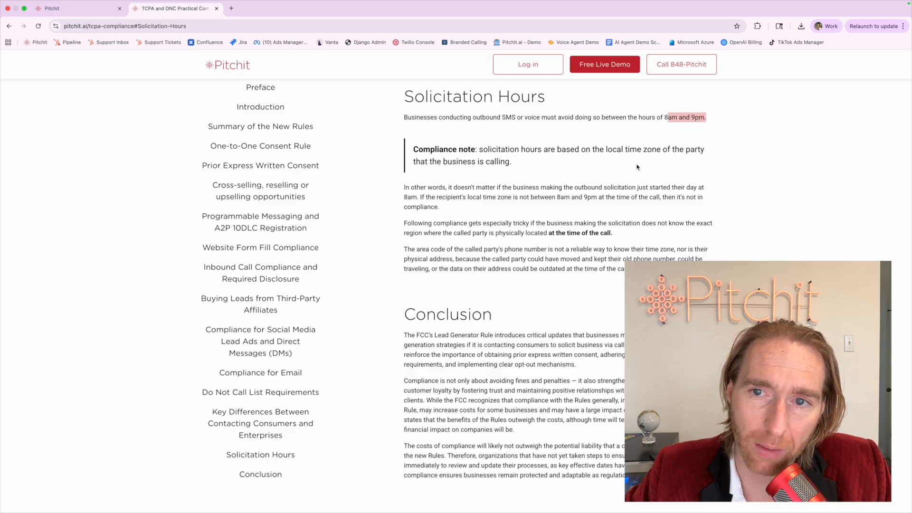
{"action": "left_click_drag", "start_coordinate": [606, 150], "coordinate": [527, 167]}
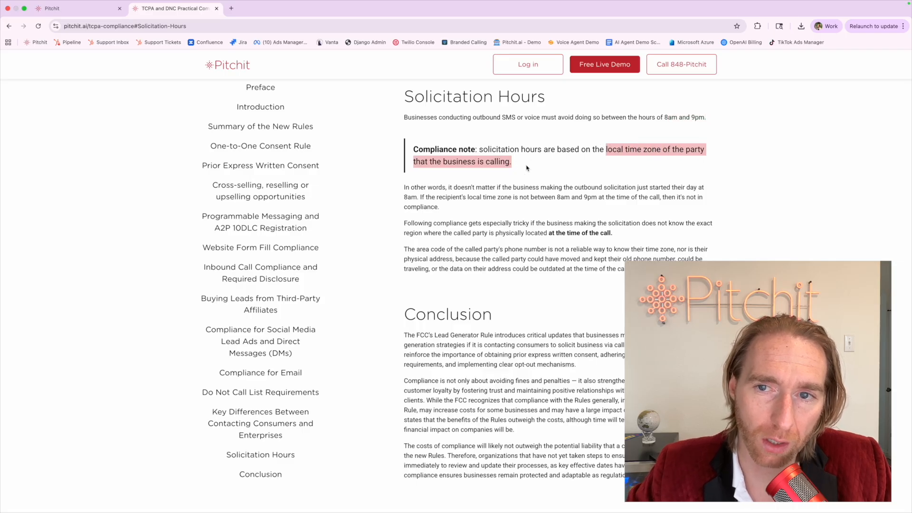
{"action": "left_click", "coordinate": [71, 8]}
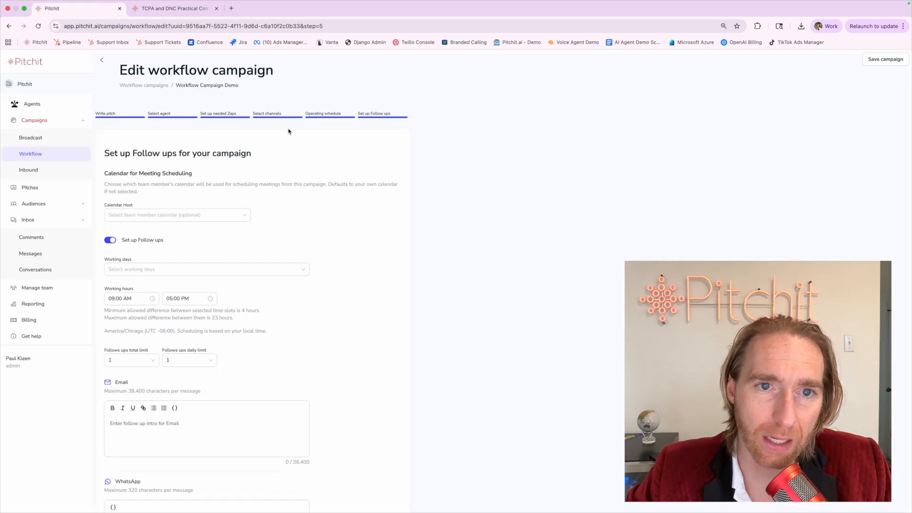
{"action": "left_click_drag", "start_coordinate": [304, 114], "coordinate": [345, 115]}
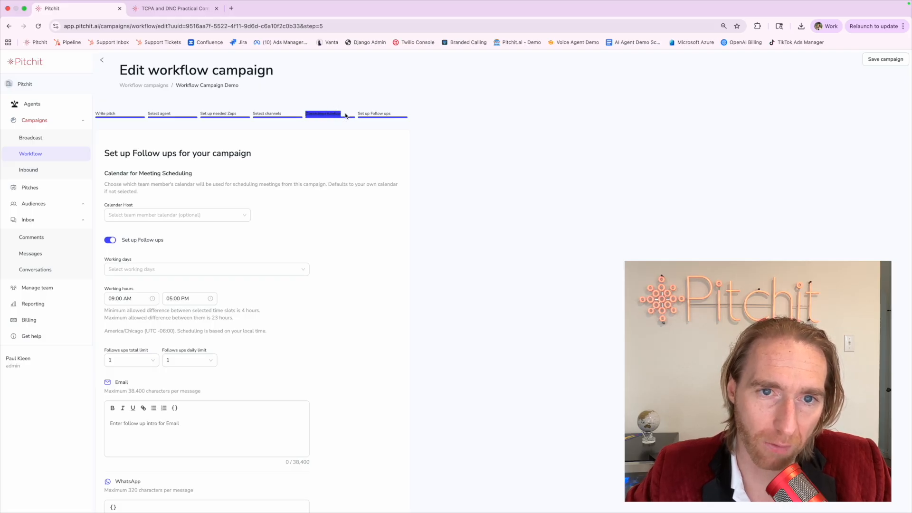
{"action": "left_click_drag", "start_coordinate": [357, 114], "coordinate": [392, 115]}
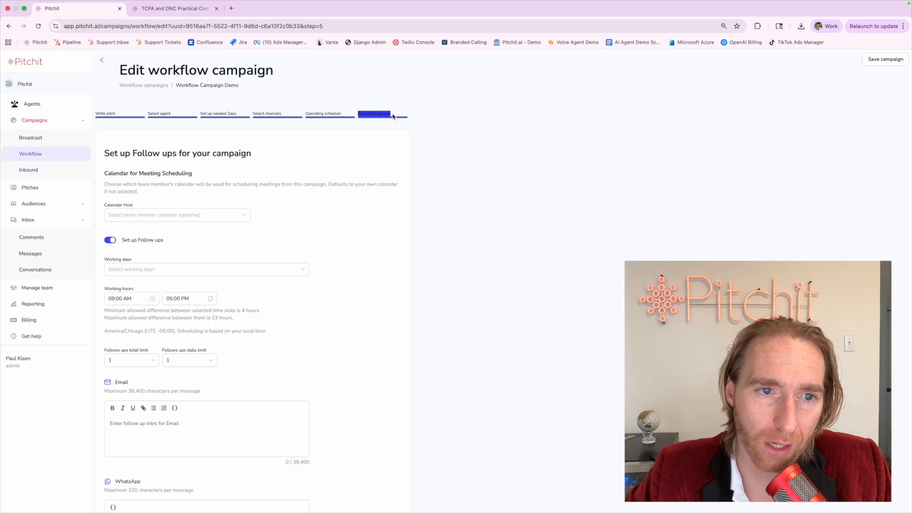
{"action": "left_click", "coordinate": [181, 22]}
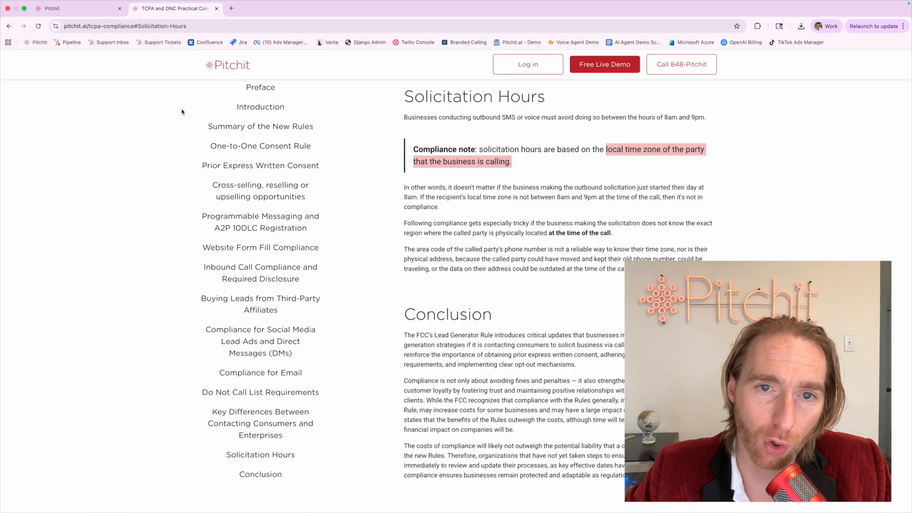
{"action": "left_click", "coordinate": [112, 20]}
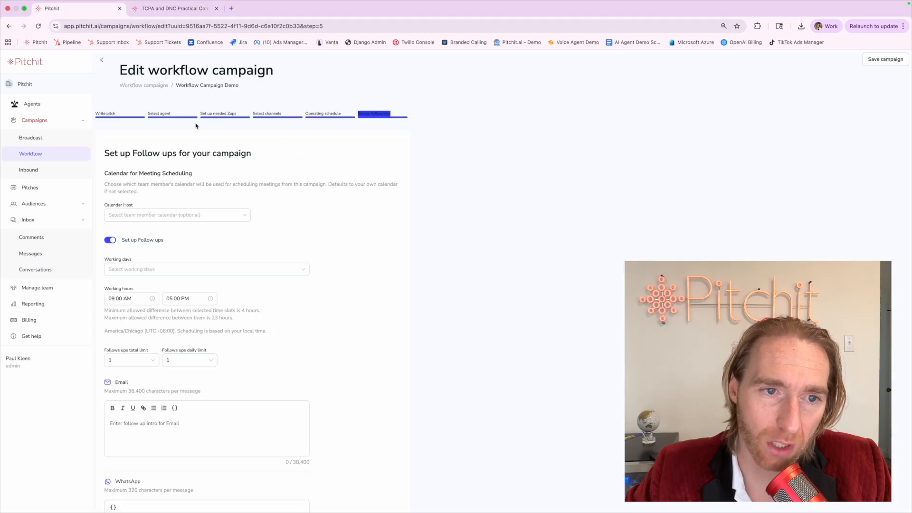
{"action": "left_click", "coordinate": [312, 111]}
{"action": "triple_click", "coordinate": [334, 114]}
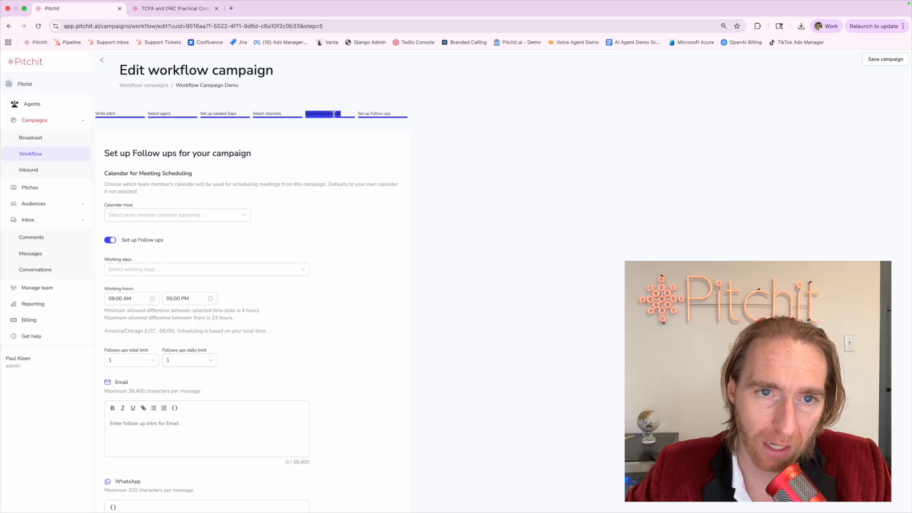
{"action": "left_click", "coordinate": [335, 114]}
{"action": "left_click_drag", "start_coordinate": [357, 114], "coordinate": [401, 114]}
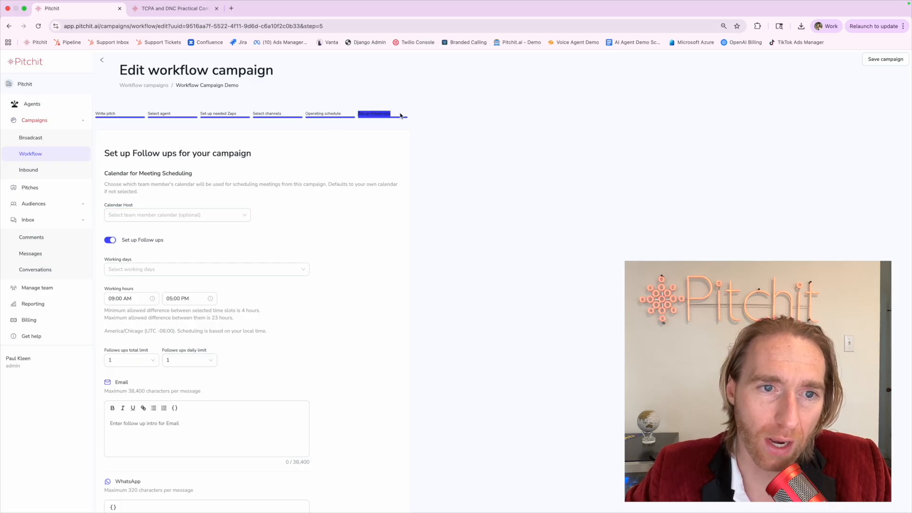
{"action": "left_click", "coordinate": [279, 162]}
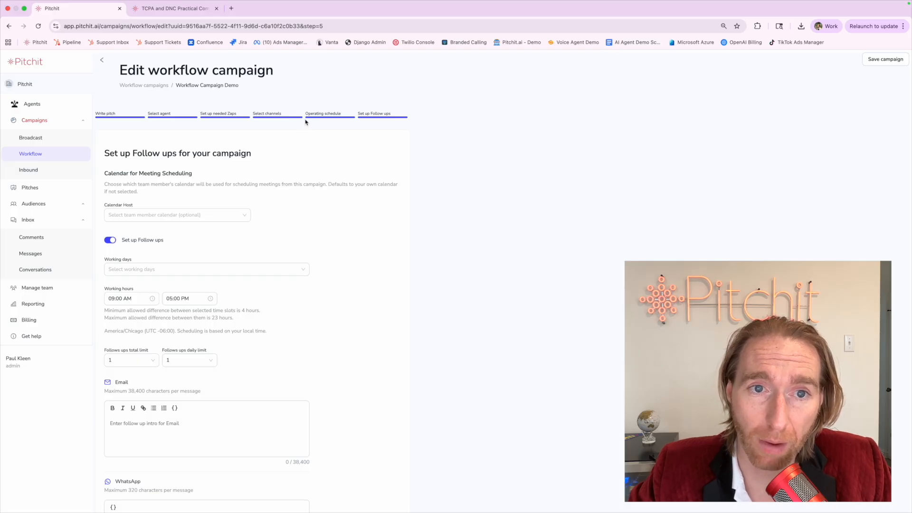
{"action": "triple_click", "coordinate": [343, 114]}
{"action": "left_click", "coordinate": [344, 114]}
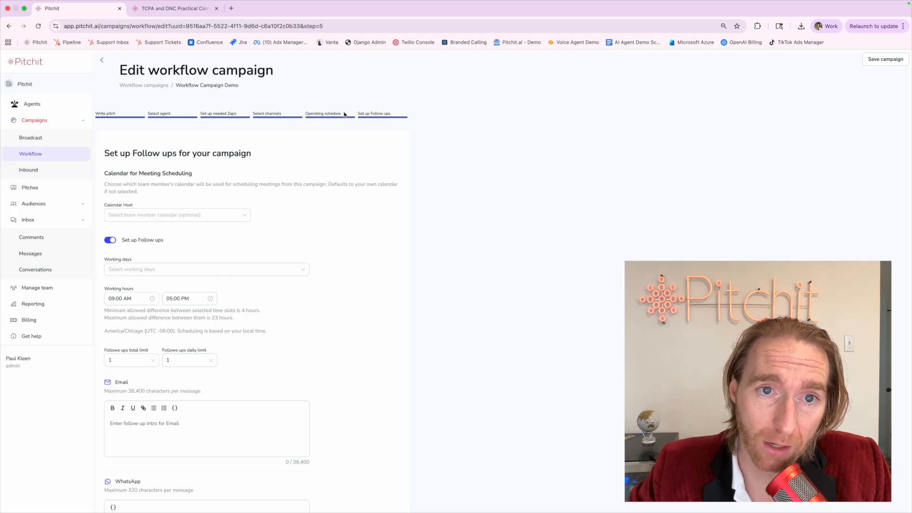
{"action": "left_click_drag", "start_coordinate": [358, 115], "coordinate": [392, 114]}
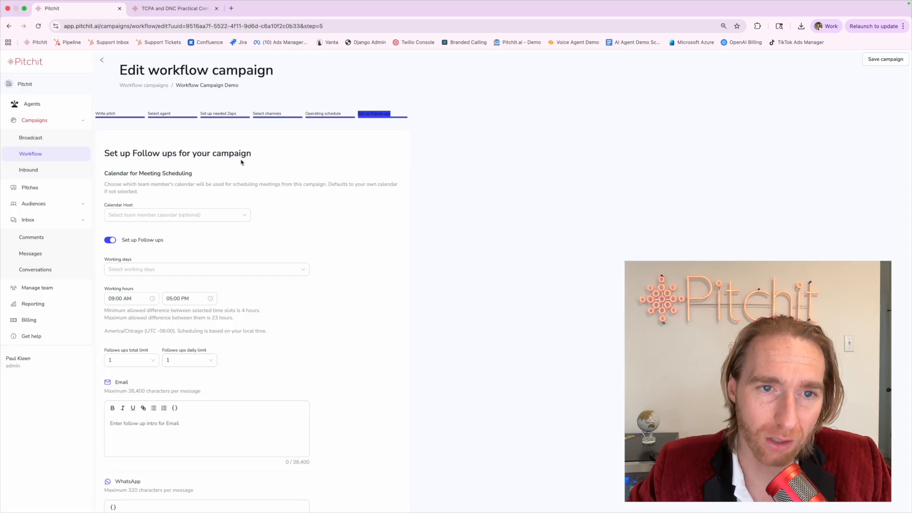
{"action": "left_click_drag", "start_coordinate": [103, 153], "coordinate": [250, 152]}
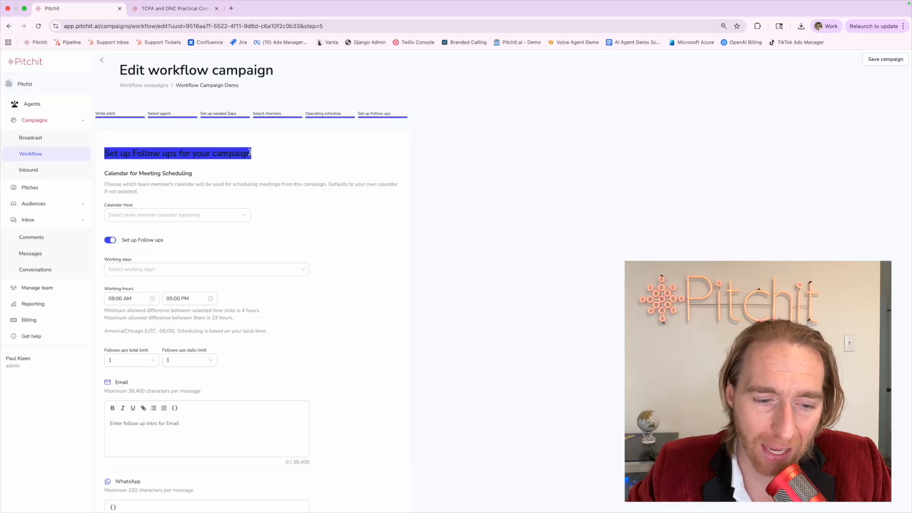
Tick Monday, Tuesday, Wednesday, Thursday, Friday, Saturday and Sunday as follow-up working days.
{"action": "left_click", "coordinate": [176, 268]}
{"action": "left_click", "coordinate": [129, 298]}
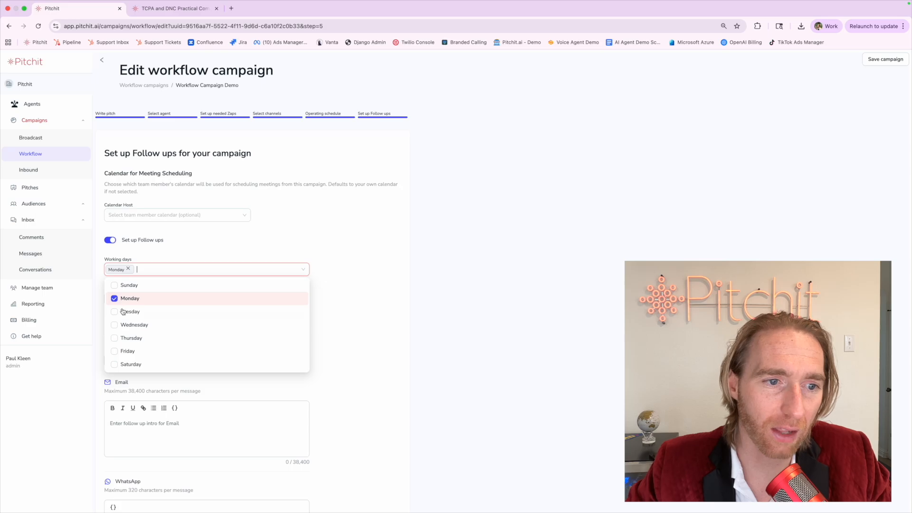
{"action": "left_click", "coordinate": [128, 311]}
{"action": "left_click", "coordinate": [129, 324]}
{"action": "left_click", "coordinate": [124, 338]}
{"action": "left_click", "coordinate": [126, 351]}
{"action": "left_click", "coordinate": [127, 364]}
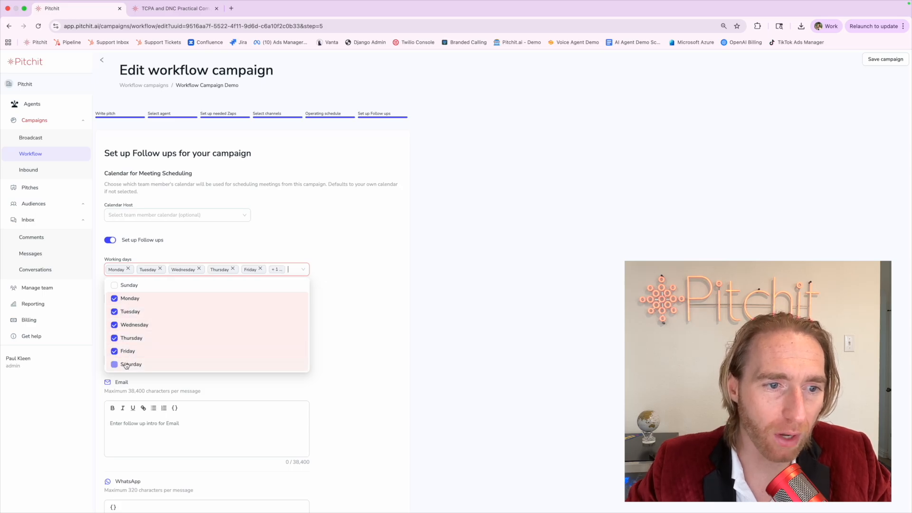
{"action": "left_click", "coordinate": [127, 285]}
{"action": "left_click", "coordinate": [205, 238]}
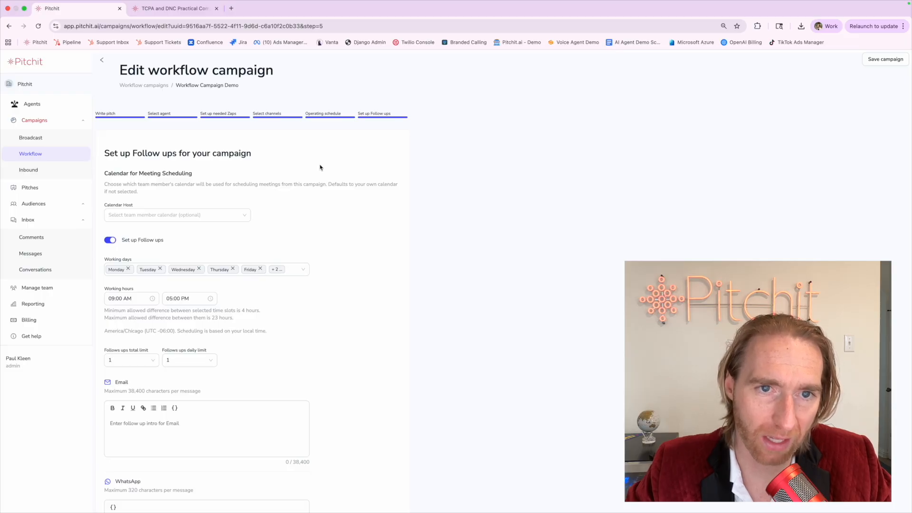
{"action": "left_click_drag", "start_coordinate": [357, 114], "coordinate": [393, 115]}
{"action": "left_click", "coordinate": [392, 116]}
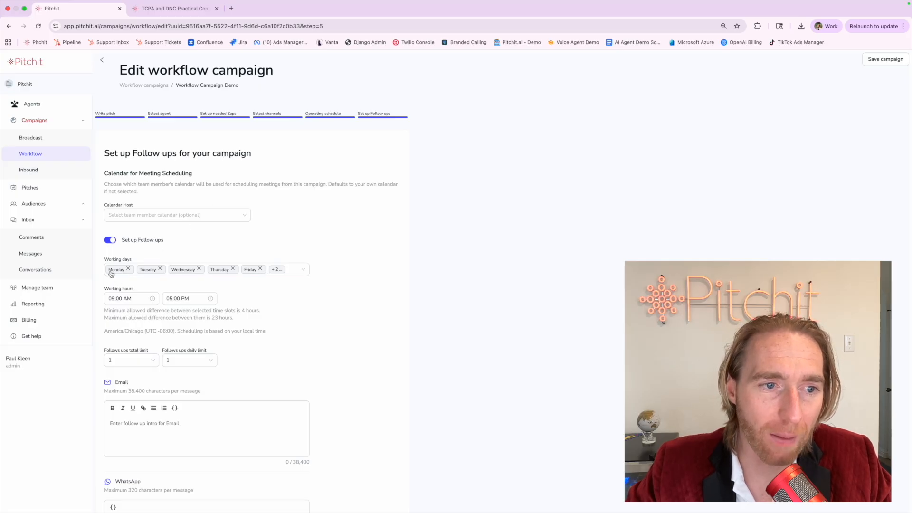
Change the follow-up working hours start to 12:00 PM, keeping the 05:00 PM end.
{"action": "left_click", "coordinate": [114, 301]}
{"action": "left_click", "coordinate": [162, 325]}
{"action": "scroll", "coordinate": [122, 324], "scroll_direction": "up", "scroll_amount": 3}
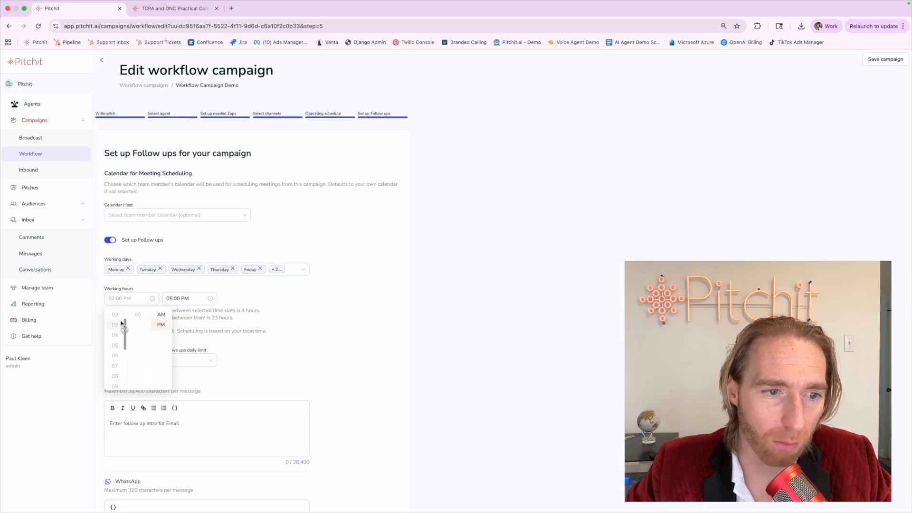
{"action": "scroll", "coordinate": [112, 331], "scroll_direction": "down", "scroll_amount": 1}
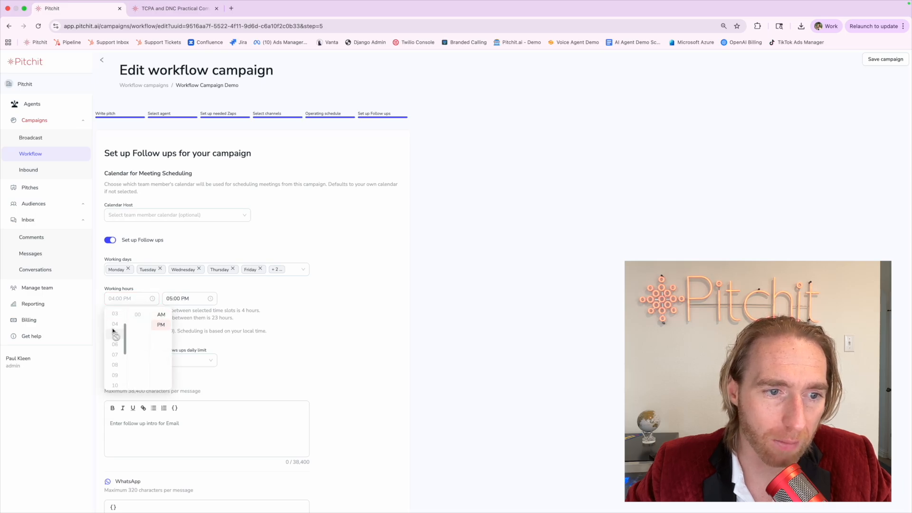
{"action": "scroll", "coordinate": [114, 331], "scroll_direction": "up", "scroll_amount": 3}
{"action": "left_click", "coordinate": [115, 314]}
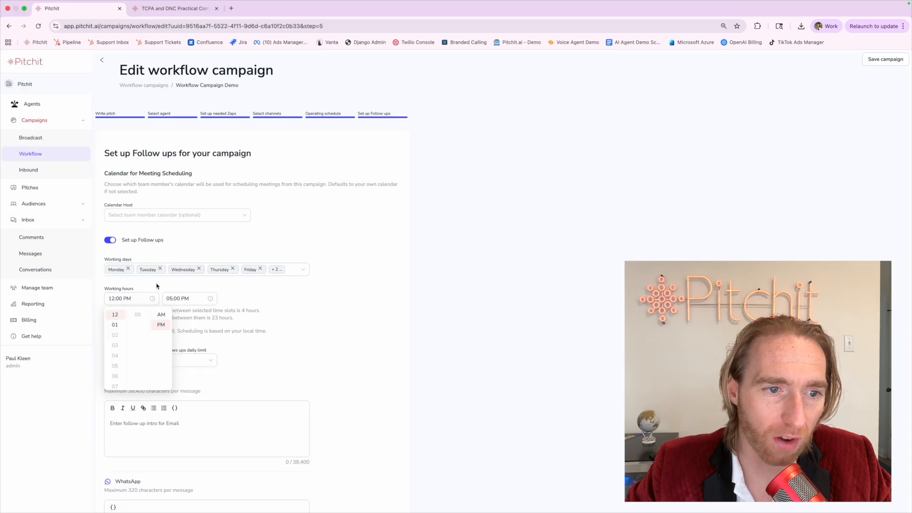
{"action": "left_click", "coordinate": [156, 286]}
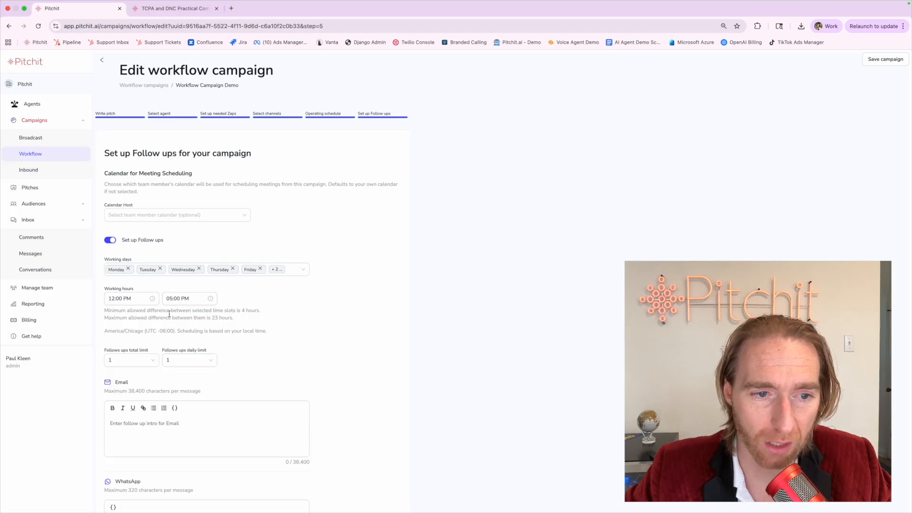
{"action": "scroll", "coordinate": [163, 316], "scroll_direction": "down", "scroll_amount": 1}
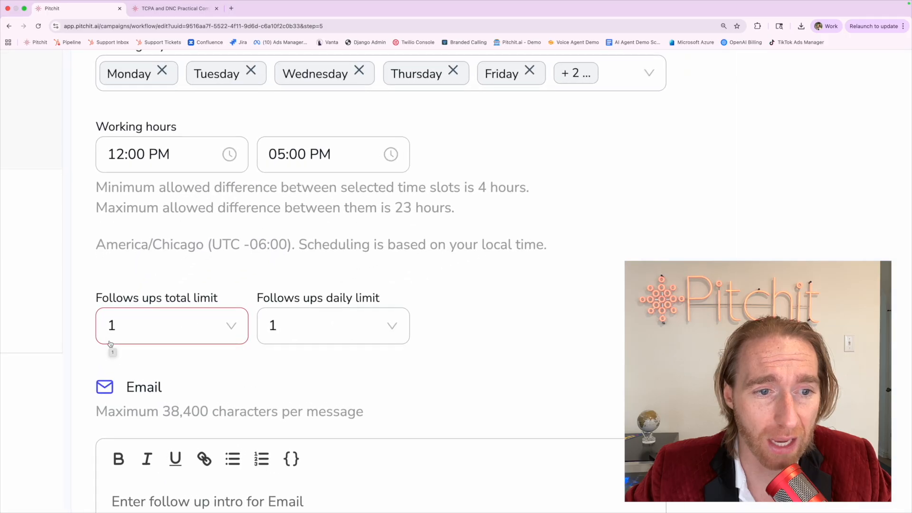
Keep the follow-ups total limit set at 5.
{"action": "scroll", "coordinate": [188, 352], "scroll_direction": "right", "scroll_amount": 1}
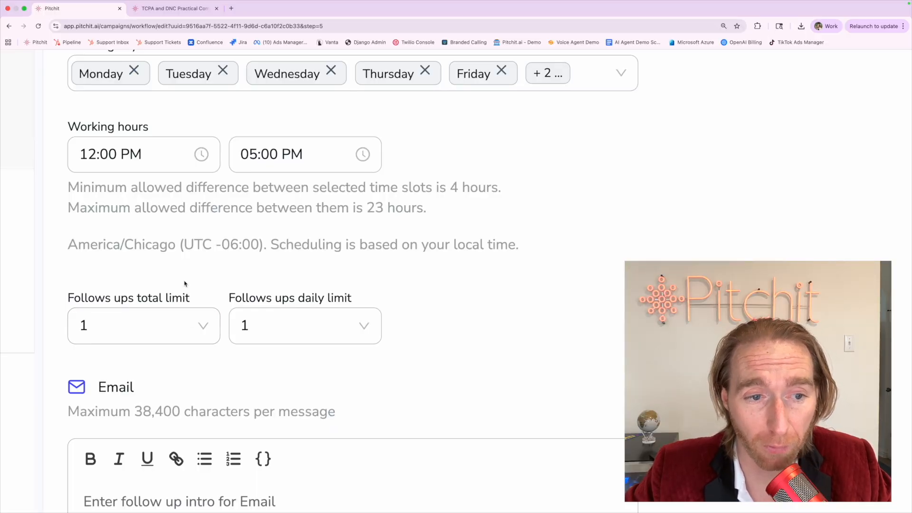
{"action": "left_click", "coordinate": [179, 336]}
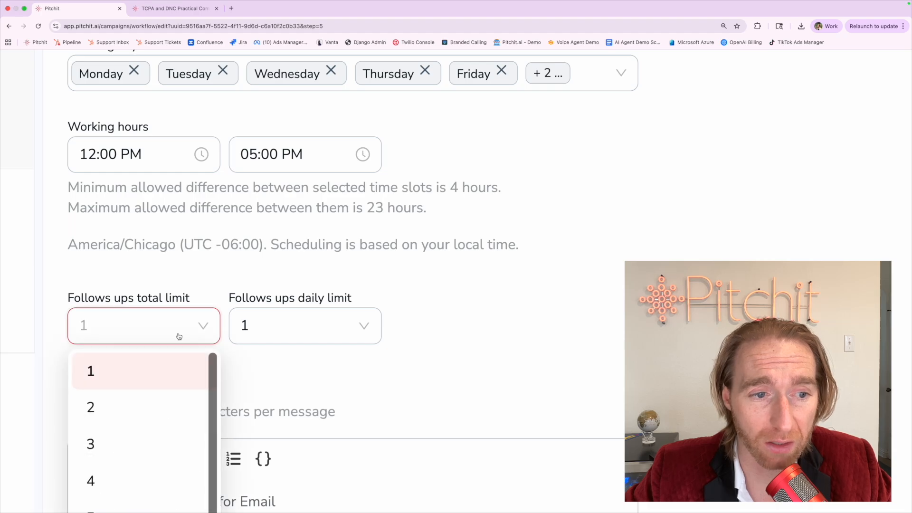
{"action": "key", "text": "ctrl+minus"}
{"action": "scroll", "coordinate": [179, 337], "scroll_direction": "down", "scroll_amount": 2}
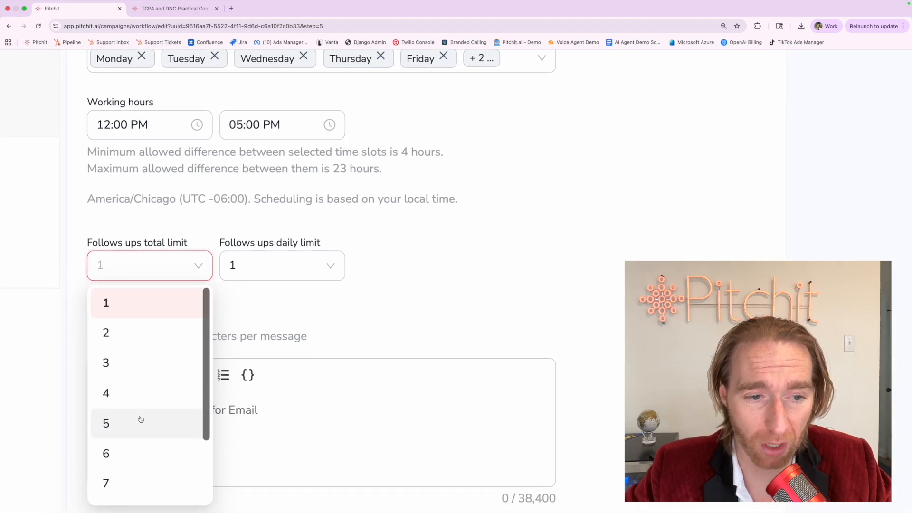
{"action": "left_click", "coordinate": [140, 419]}
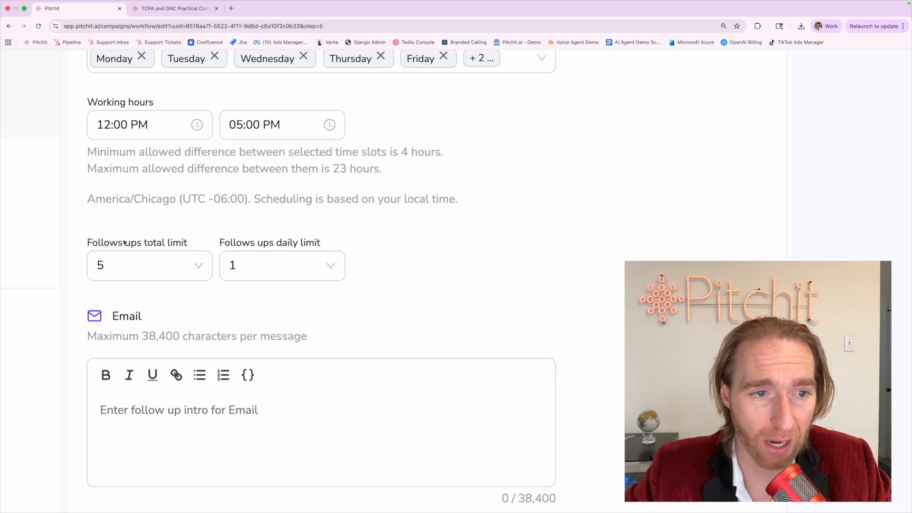
Choose 2 in the 'Follows ups daily limit' dropdown.
{"action": "left_click_drag", "start_coordinate": [87, 242], "coordinate": [180, 246]}
{"action": "left_click", "coordinate": [99, 262]}
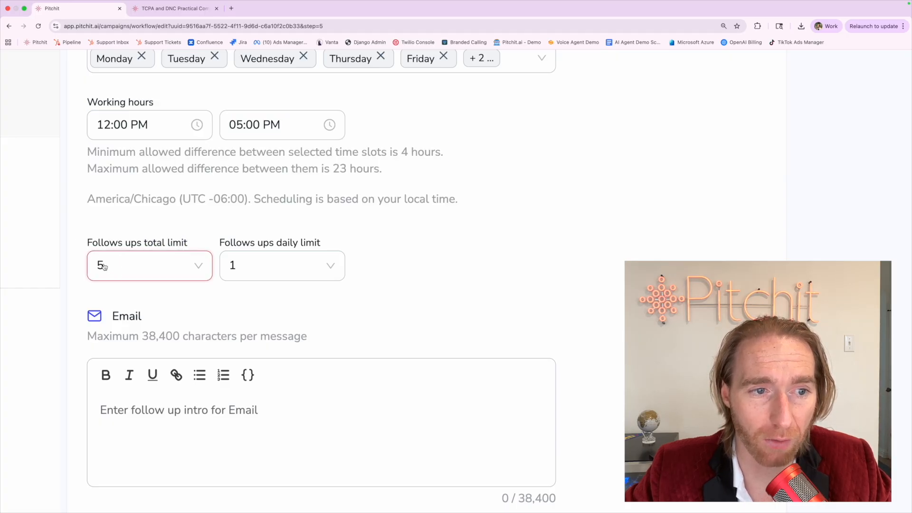
{"action": "left_click", "coordinate": [127, 305]}
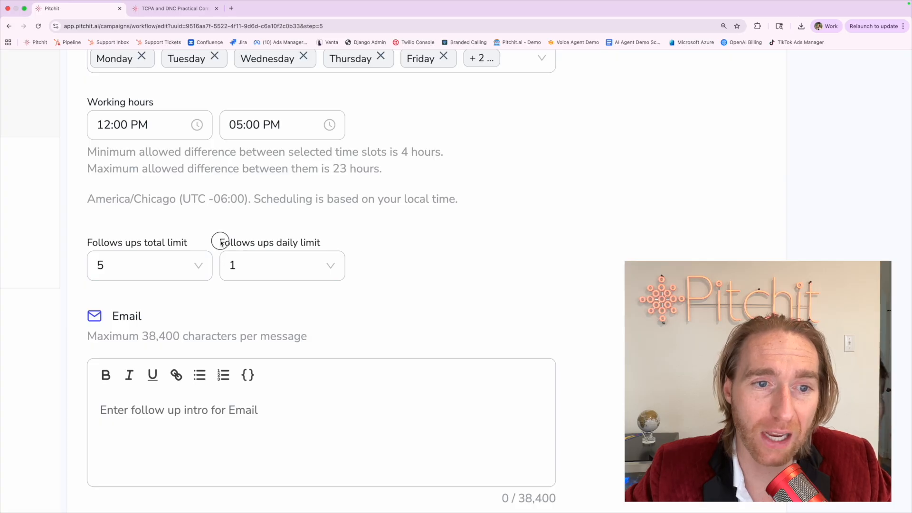
{"action": "left_click_drag", "start_coordinate": [219, 242], "coordinate": [356, 242]}
{"action": "left_click", "coordinate": [358, 244]}
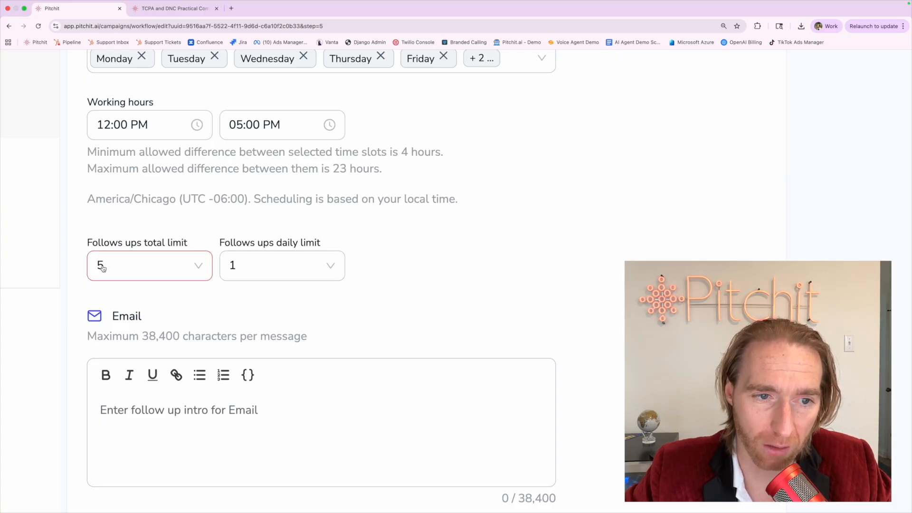
{"action": "left_click", "coordinate": [239, 269]}
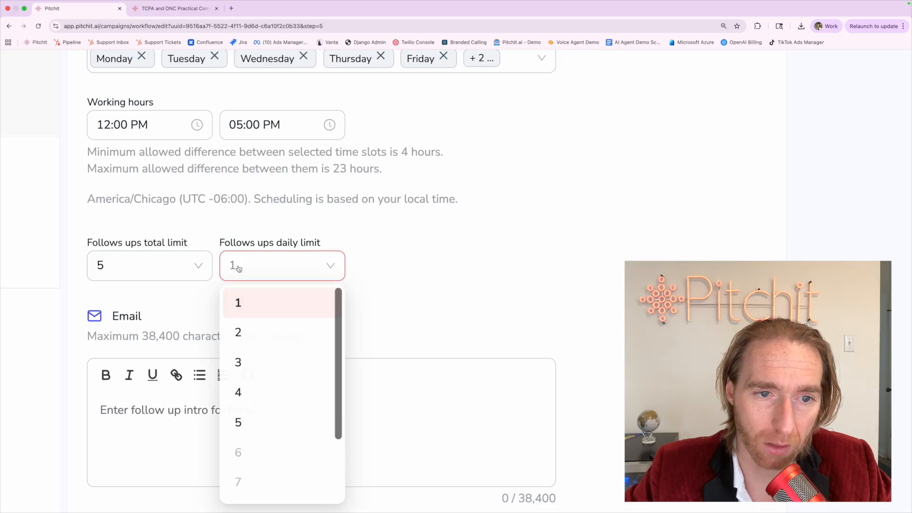
{"action": "left_click", "coordinate": [254, 332]}
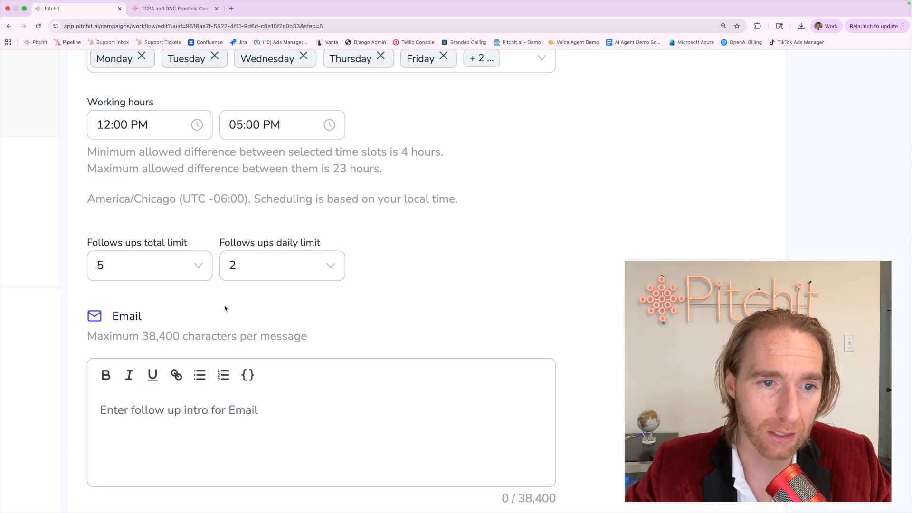
{"action": "double_click", "coordinate": [228, 243]}
{"action": "left_click", "coordinate": [188, 243]}
{"action": "scroll", "coordinate": [145, 245], "scroll_direction": "up", "scroll_amount": 3}
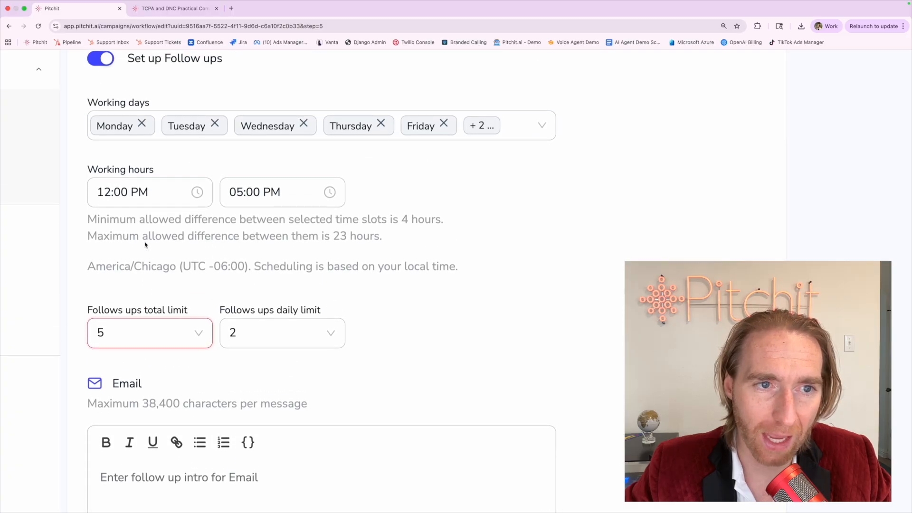
{"action": "left_click", "coordinate": [108, 139]}
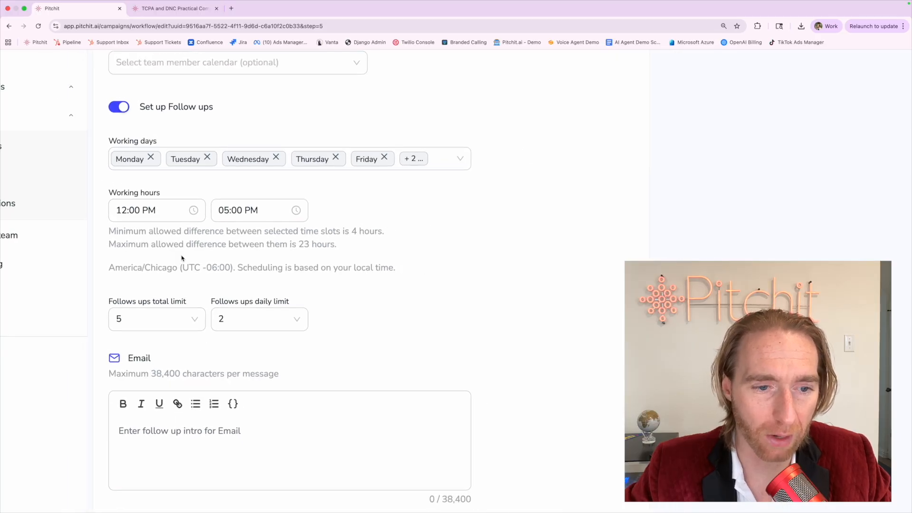
{"action": "key", "text": "super+minus"}
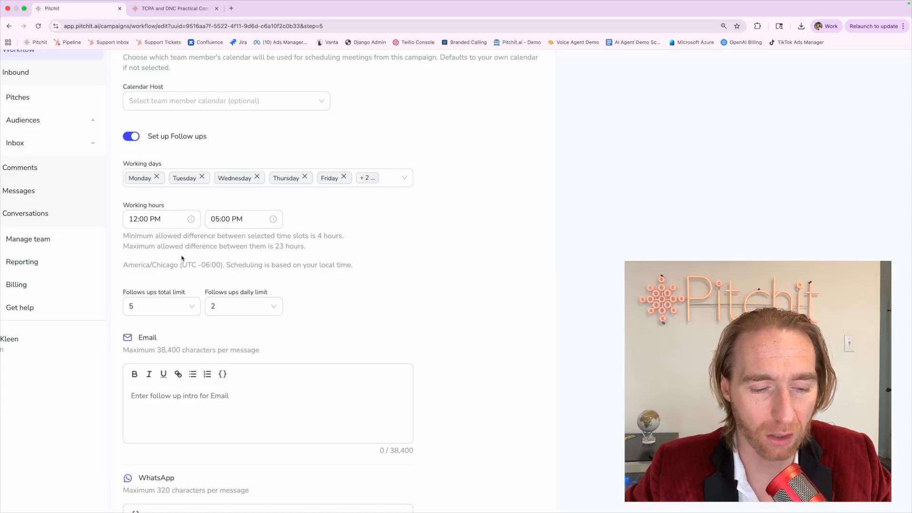
{"action": "key", "text": "ctrl+Tab"}
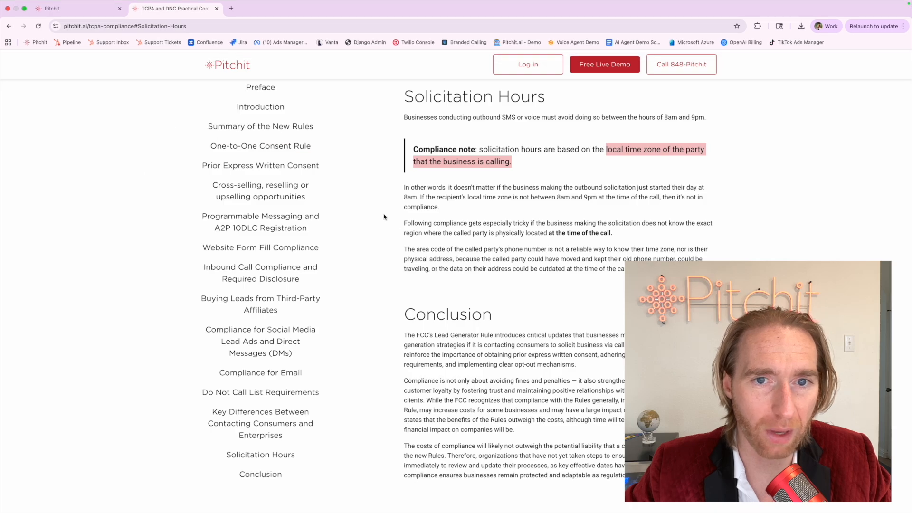
{"action": "left_click", "coordinate": [401, 221]}
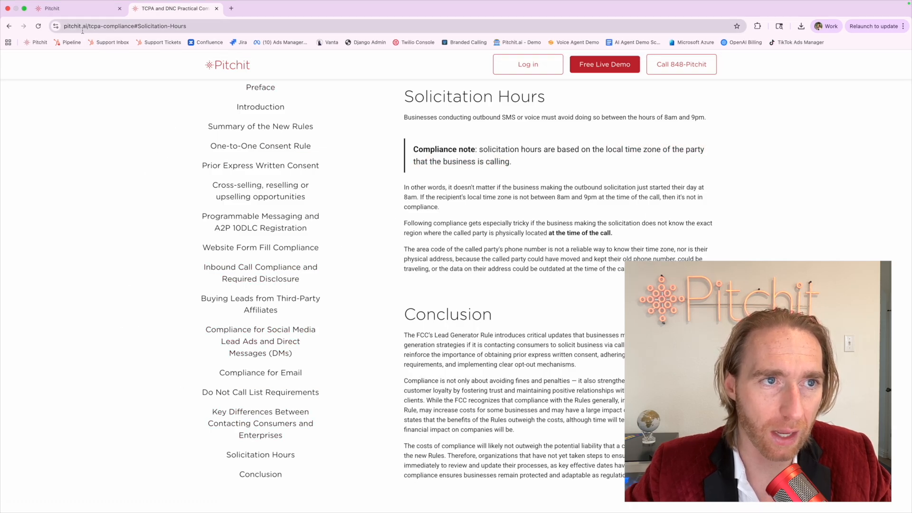
{"action": "left_click_drag", "start_coordinate": [86, 26], "coordinate": [134, 27]}
{"action": "left_click", "coordinate": [136, 29]}
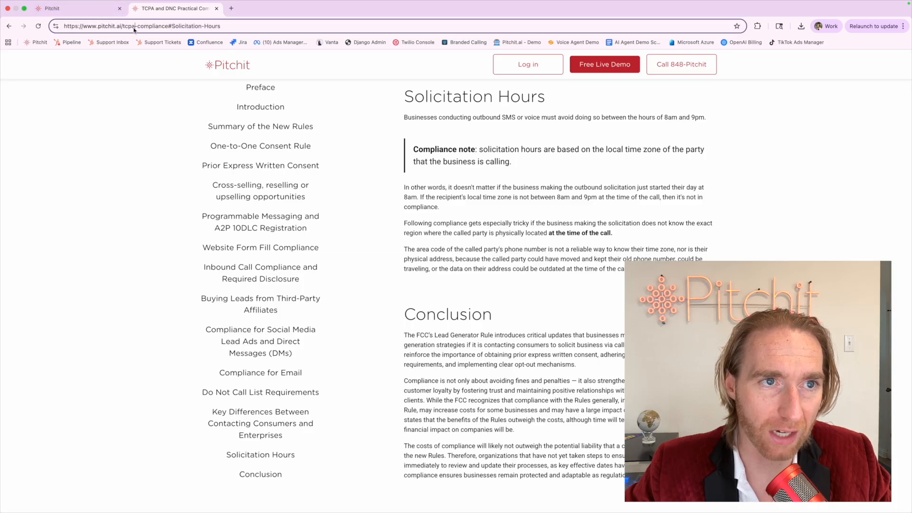
{"action": "double_click", "coordinate": [136, 28]}
{"action": "left_click", "coordinate": [82, 10]}
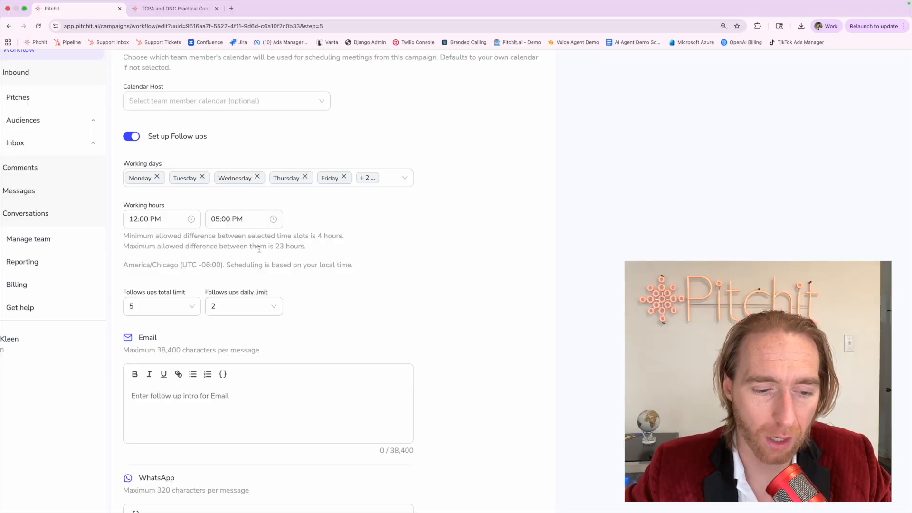
Under Meeting Scheduling, pick the first team member's Google calendar as Calendar Host.
{"action": "left_click", "coordinate": [228, 104]}
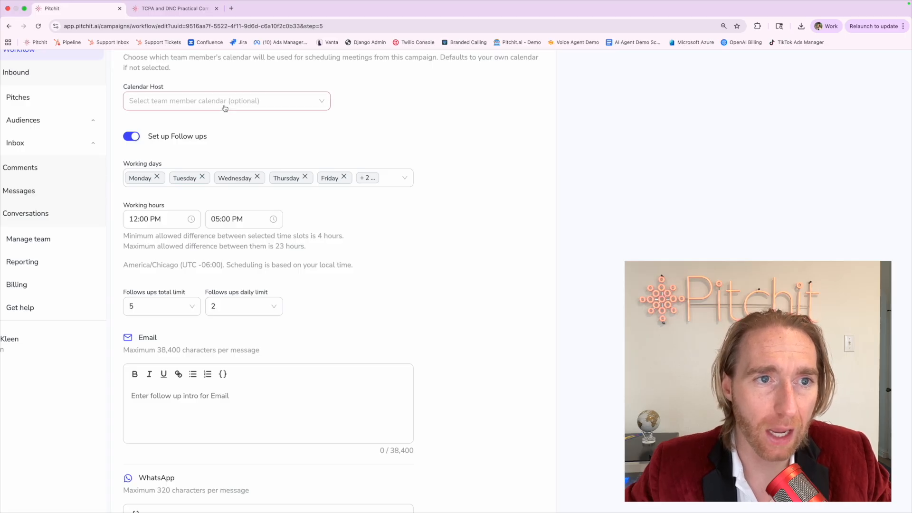
{"action": "scroll", "coordinate": [225, 109], "scroll_direction": "down", "scroll_amount": 3}
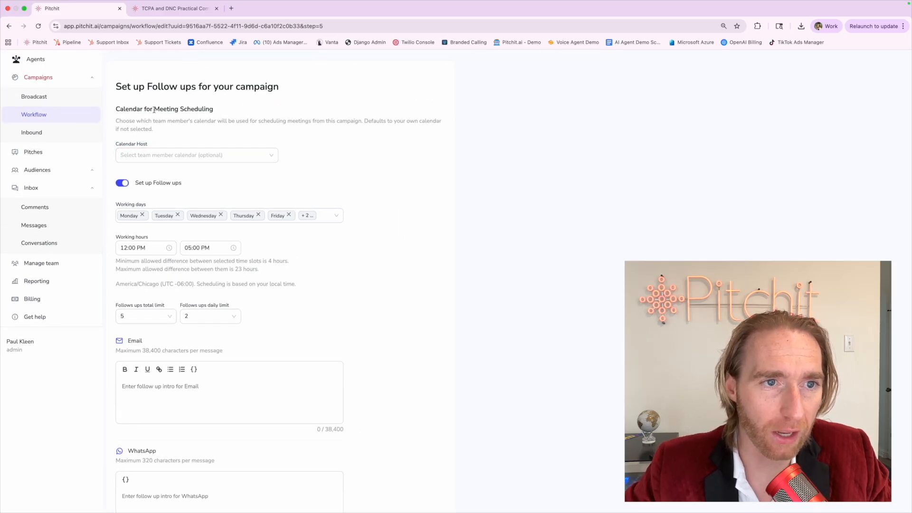
{"action": "left_click_drag", "start_coordinate": [154, 109], "coordinate": [231, 110]}
{"action": "left_click", "coordinate": [231, 111]}
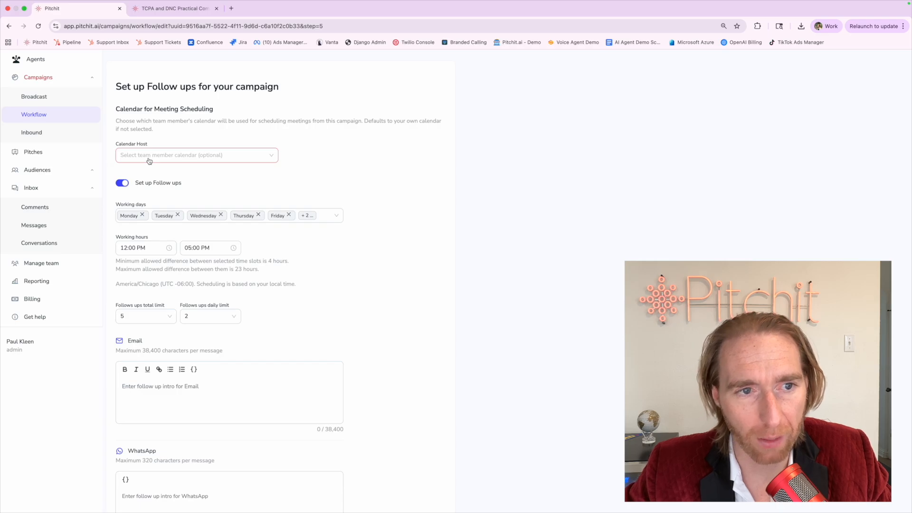
{"action": "left_click", "coordinate": [150, 161]}
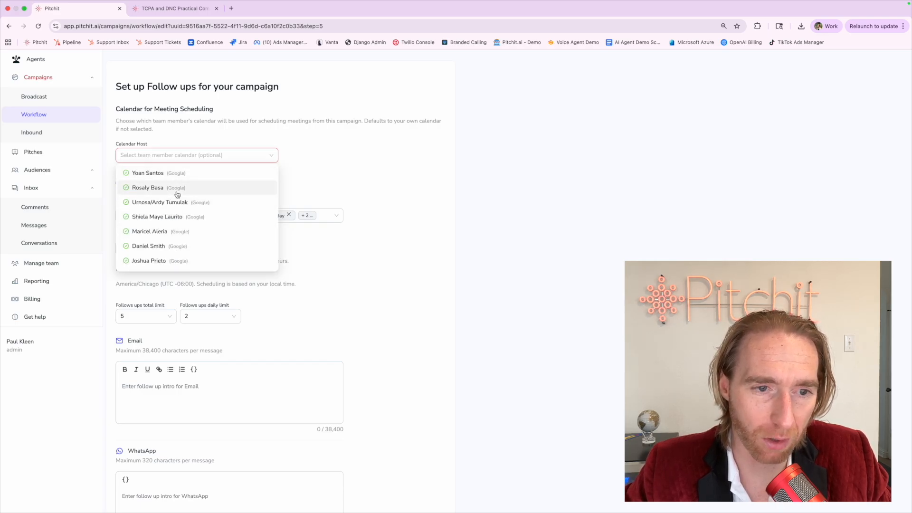
{"action": "scroll", "coordinate": [177, 194], "scroll_direction": "down", "scroll_amount": 5}
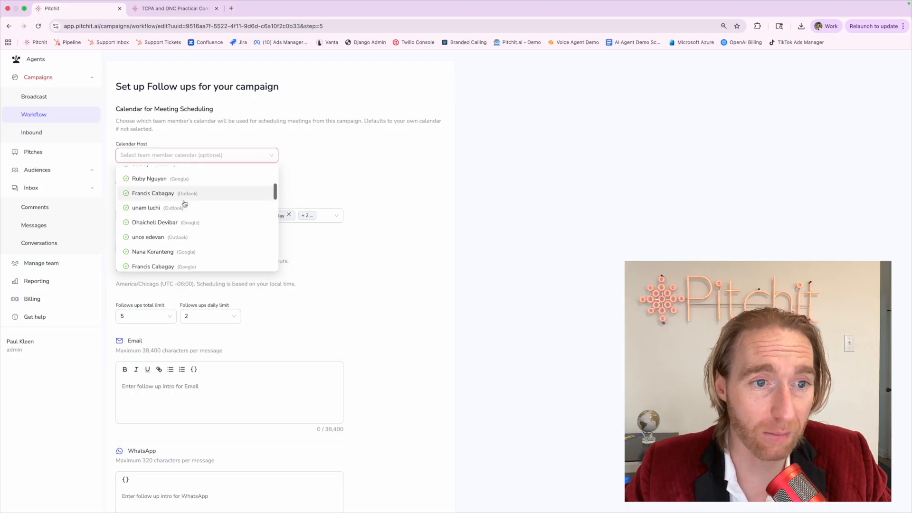
{"action": "scroll", "coordinate": [185, 203], "scroll_direction": "up", "scroll_amount": 5}
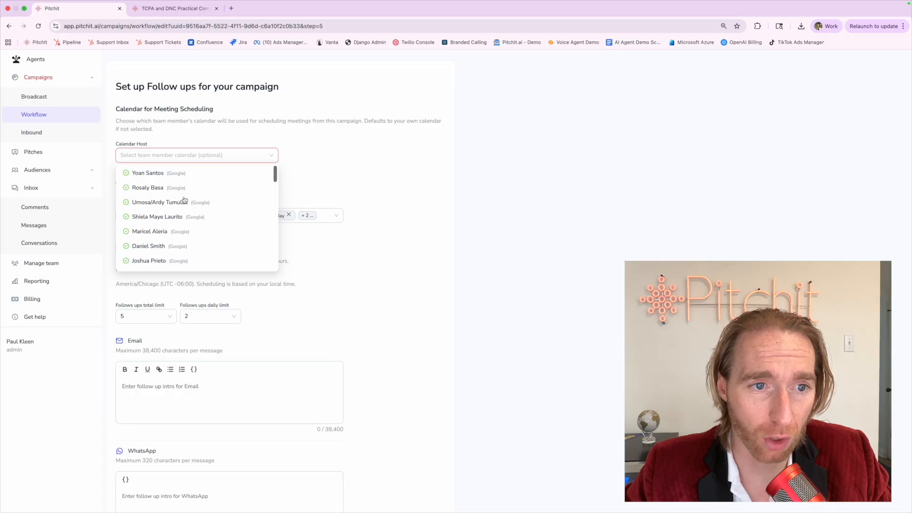
{"action": "left_click", "coordinate": [184, 175]}
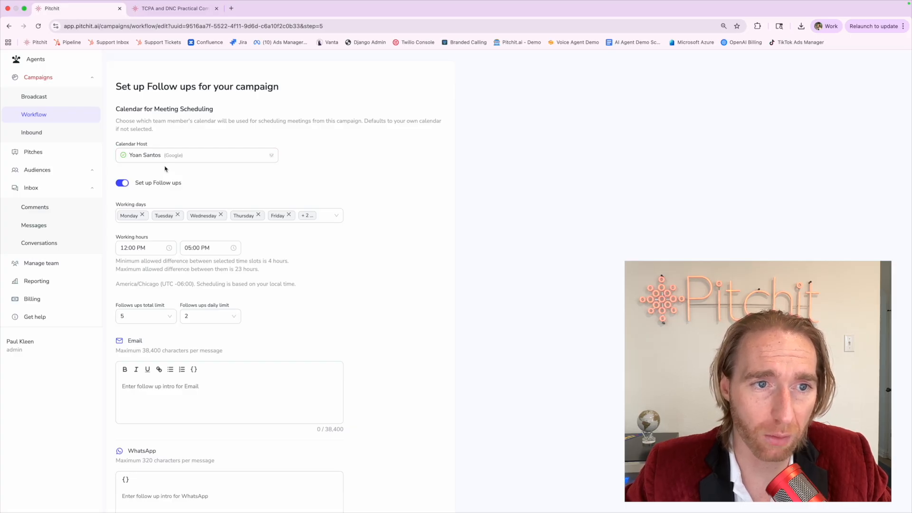
{"action": "scroll", "coordinate": [161, 254], "scroll_direction": "down", "scroll_amount": 5}
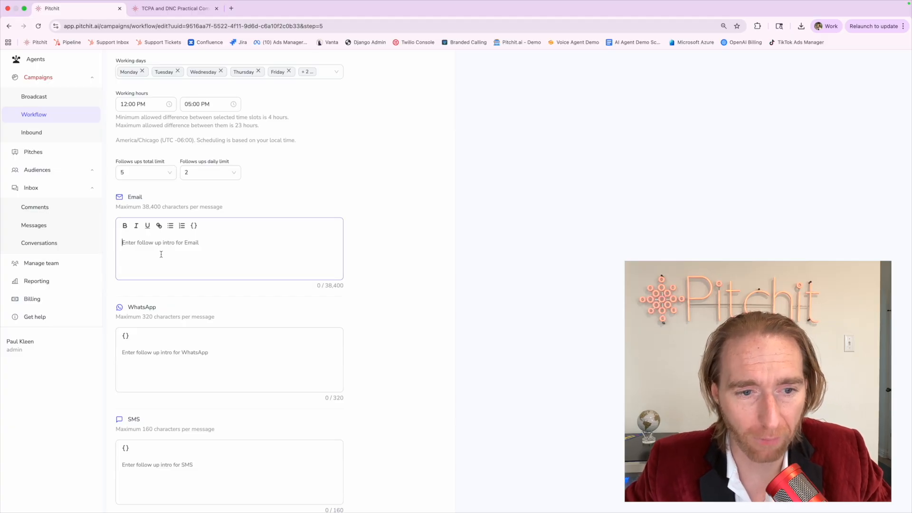
Insert the free ring doorbell internet promo text into the Email follow-up from clipboard history.
{"action": "left_click", "coordinate": [161, 255]}
{"action": "key", "text": "super+v"}
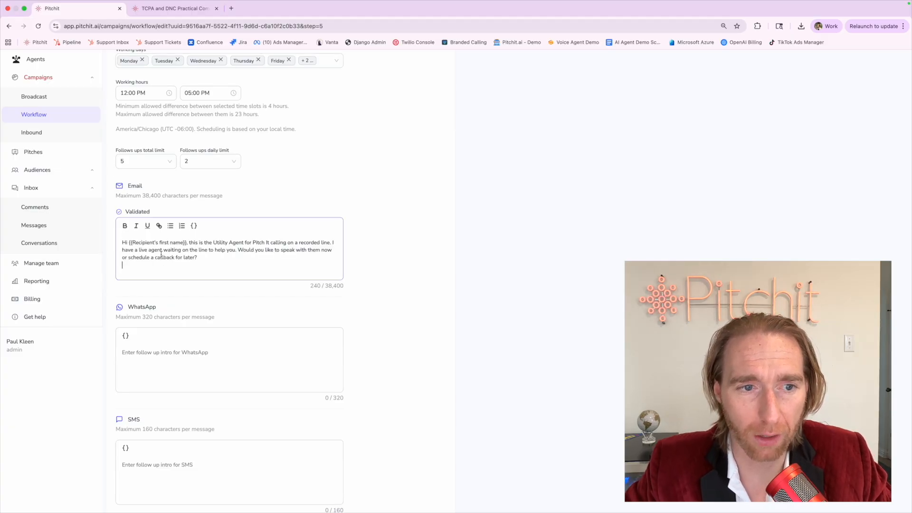
{"action": "key", "text": "super+z"}
{"action": "left_click", "coordinate": [791, 5]}
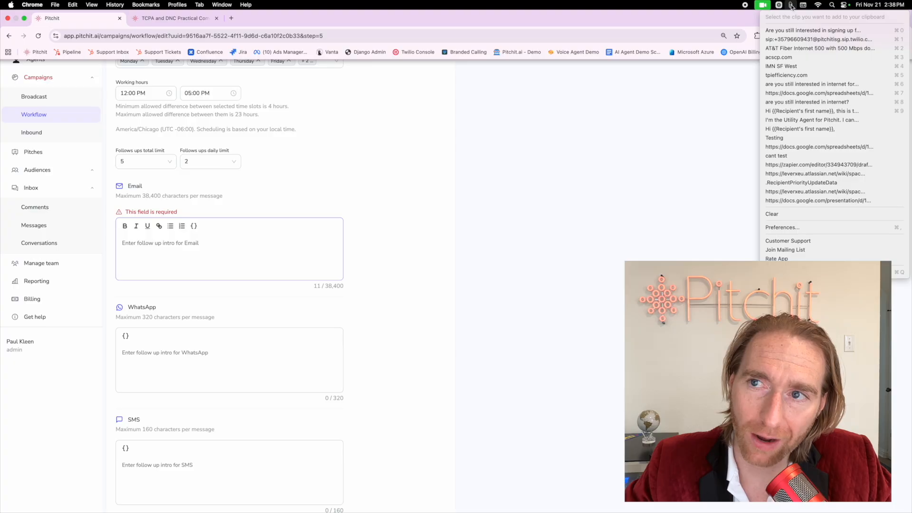
{"action": "left_click", "coordinate": [797, 30]}
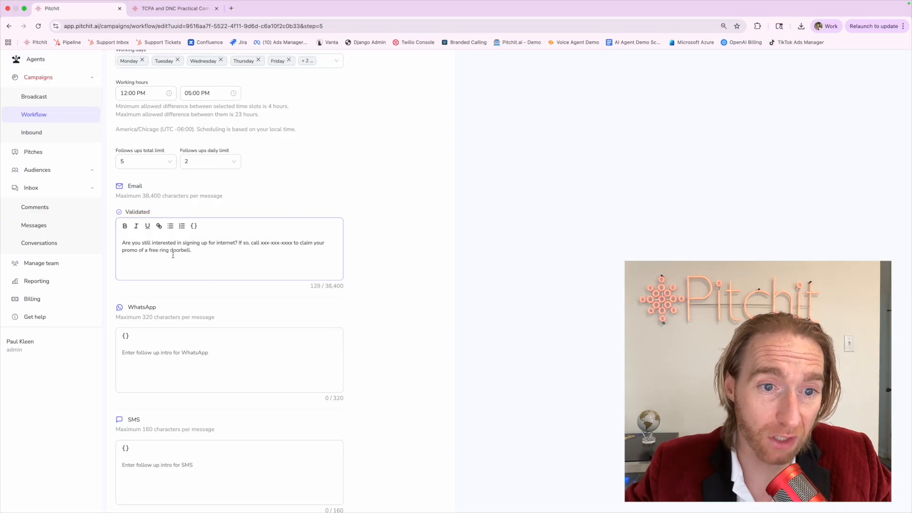
{"action": "left_click_drag", "start_coordinate": [261, 243], "coordinate": [292, 243]}
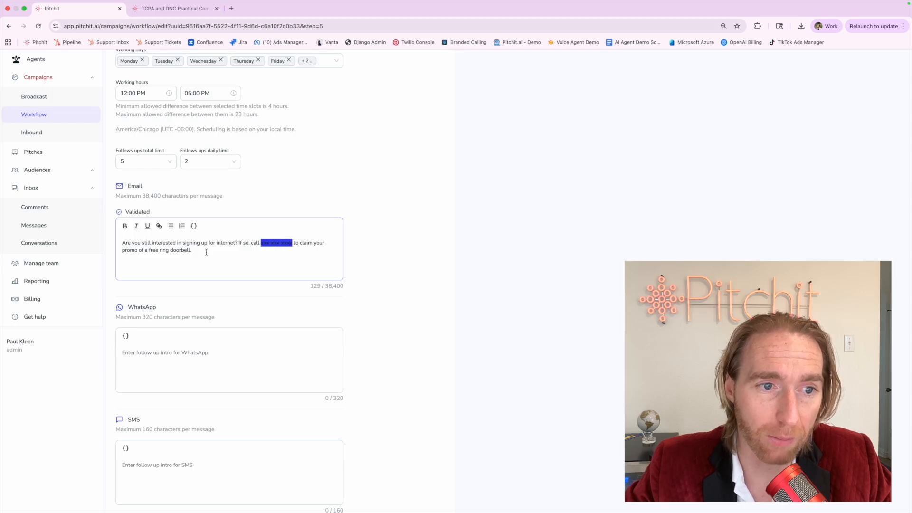
{"action": "left_click", "coordinate": [190, 256], "text": "shift"}
{"action": "triple_click", "coordinate": [190, 255]}
{"action": "key", "text": "ctrl+c"}
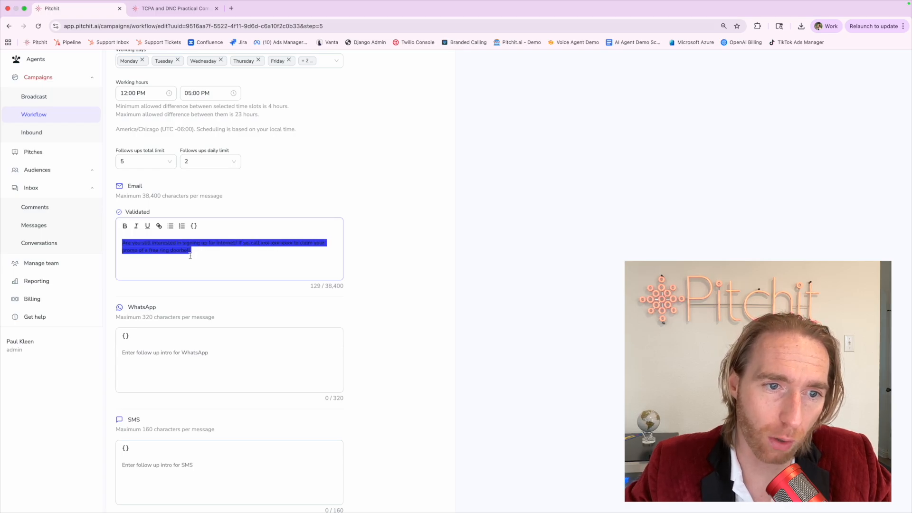
Paste the same promo text into the WhatsApp and SMS follow-up messages.
{"action": "left_click", "coordinate": [172, 367]}
{"action": "key", "text": "ctrl+v"}
{"action": "left_click", "coordinate": [163, 472]}
{"action": "key", "text": "ctrl+v"}
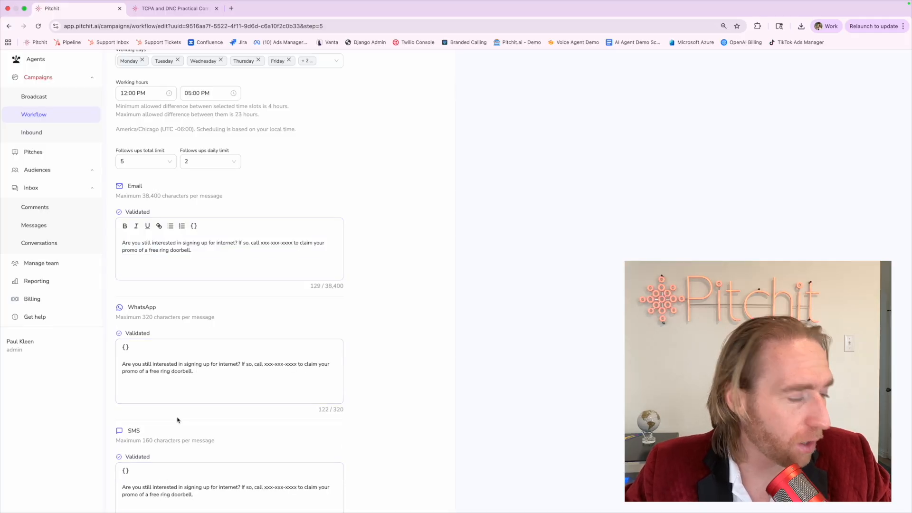
{"action": "left_click", "coordinate": [195, 381]}
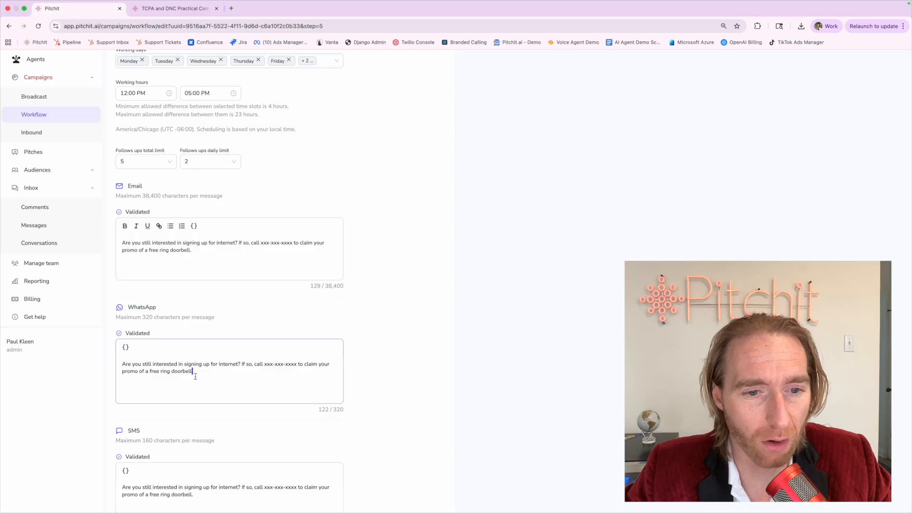
{"action": "left_click_drag", "start_coordinate": [264, 365], "coordinate": [298, 364]}
{"action": "left_click", "coordinate": [298, 364]}
{"action": "left_click", "coordinate": [284, 315]}
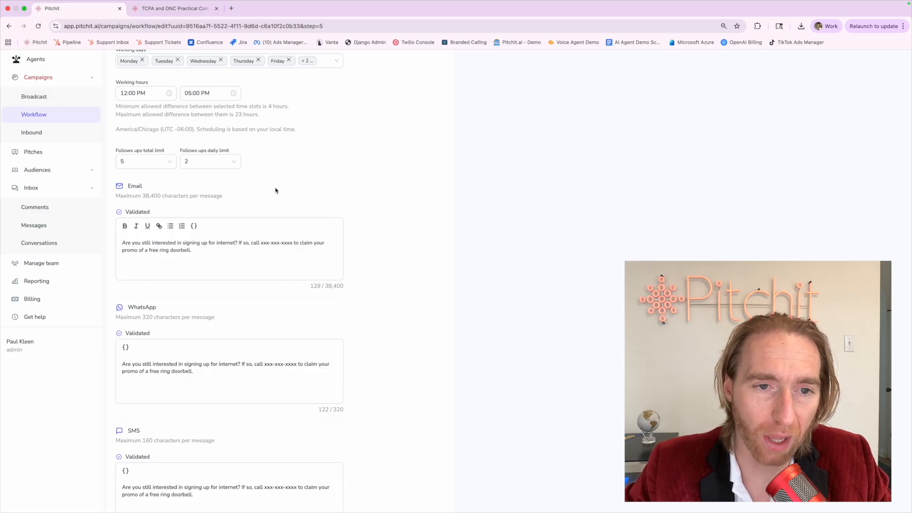
{"action": "left_click_drag", "start_coordinate": [261, 242], "coordinate": [292, 243]}
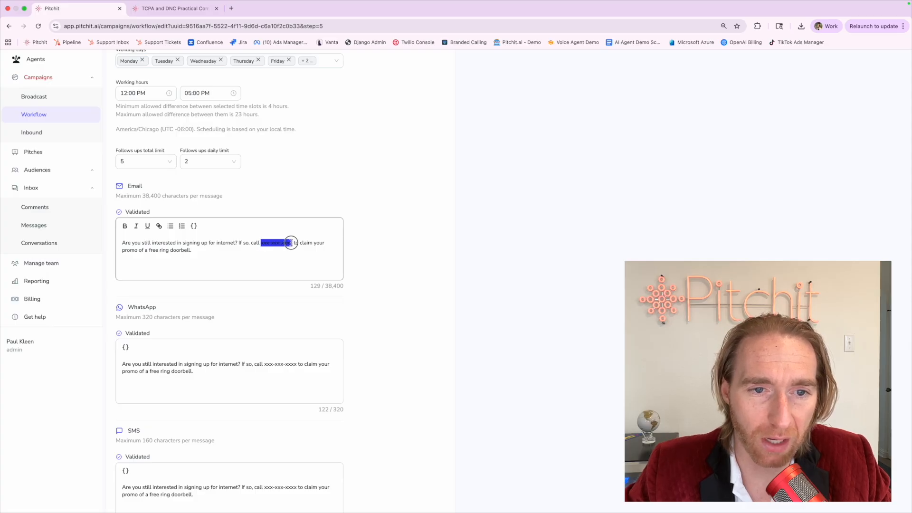
{"action": "left_click", "coordinate": [282, 190]}
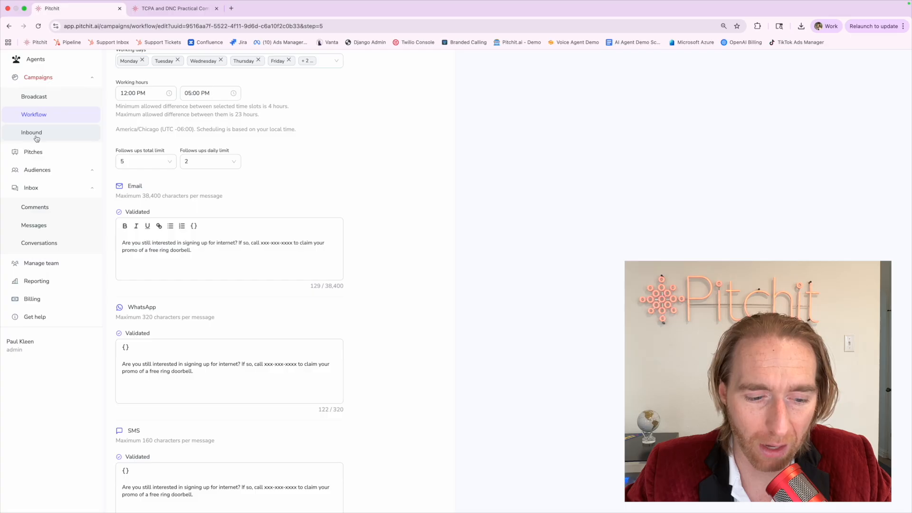
{"action": "left_click", "coordinate": [258, 246]}
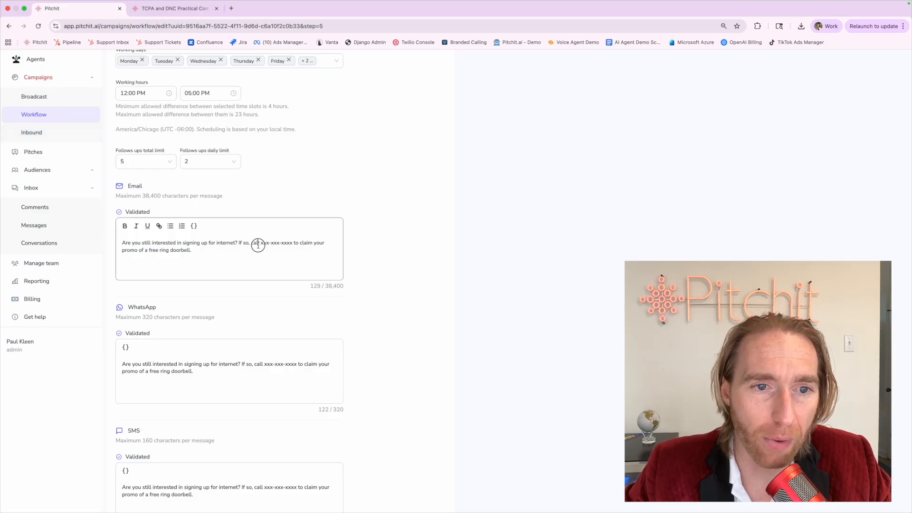
{"action": "triple_click", "coordinate": [258, 245]}
{"action": "left_click", "coordinate": [160, 186]}
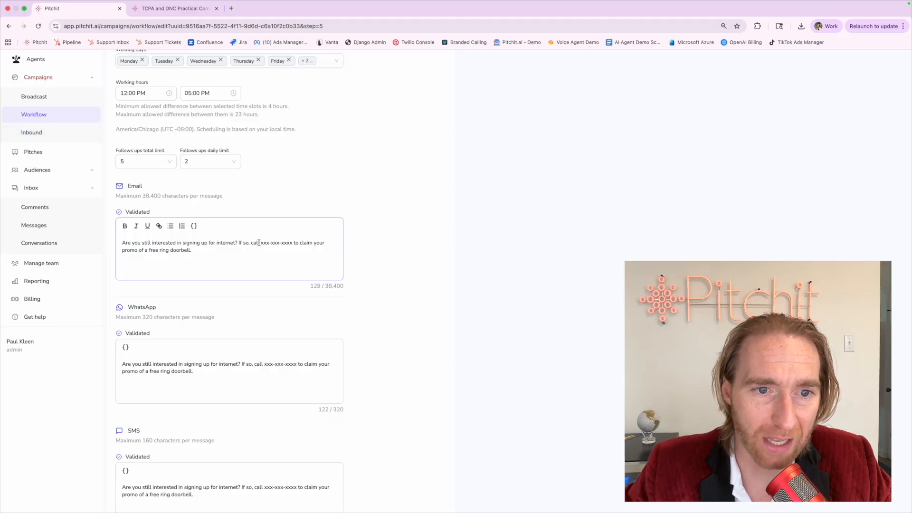
{"action": "left_click_drag", "start_coordinate": [260, 243], "coordinate": [293, 243]}
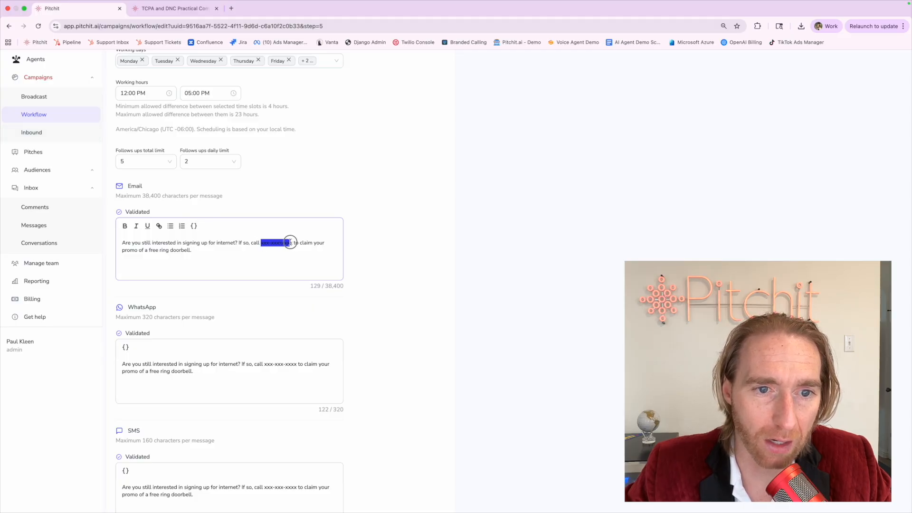
{"action": "left_click", "coordinate": [280, 209]}
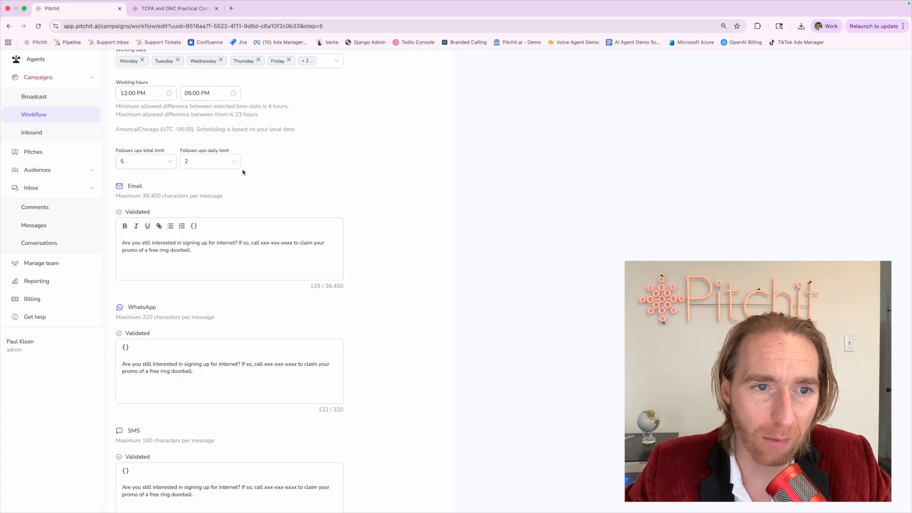
{"action": "left_click", "coordinate": [262, 246]}
{"action": "left_click_drag", "start_coordinate": [261, 246], "coordinate": [292, 243]}
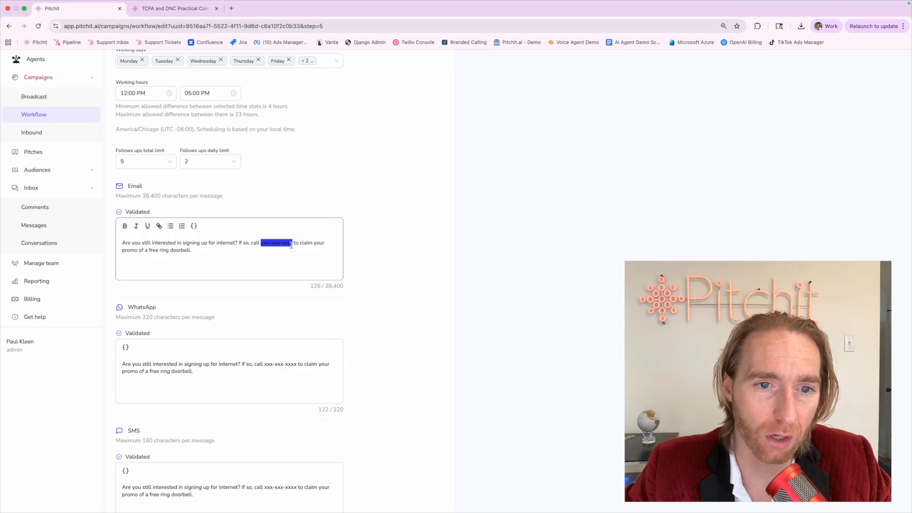
{"action": "left_click", "coordinate": [292, 244]}
{"action": "scroll", "coordinate": [291, 246], "scroll_direction": "down", "scroll_amount": 1}
{"action": "scroll", "coordinate": [292, 245], "scroll_direction": "down", "scroll_amount": 5}
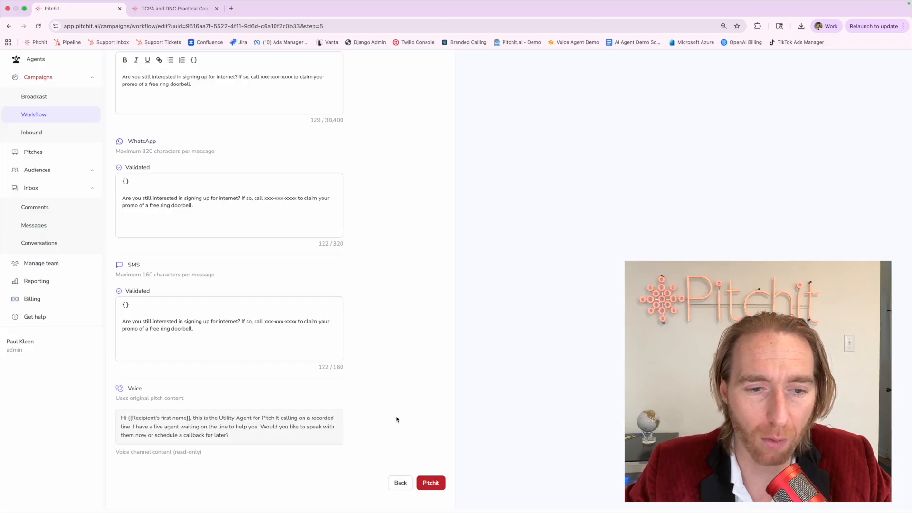
Go to Workflow in the sidebar and discard the unsaved campaign changes.
{"action": "key", "text": "super+minus"}
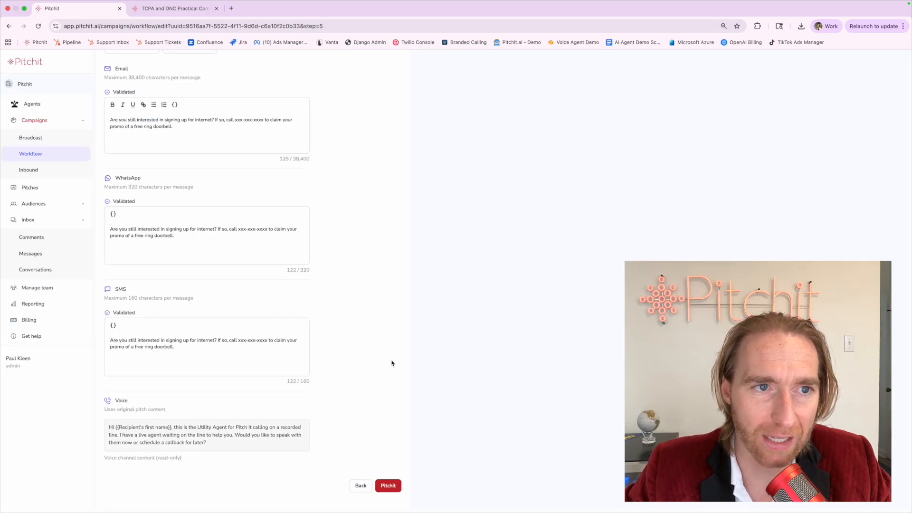
{"action": "scroll", "coordinate": [392, 364], "scroll_direction": "up", "scroll_amount": 10}
{"action": "scroll", "coordinate": [315, 208], "scroll_direction": "down", "scroll_amount": 10}
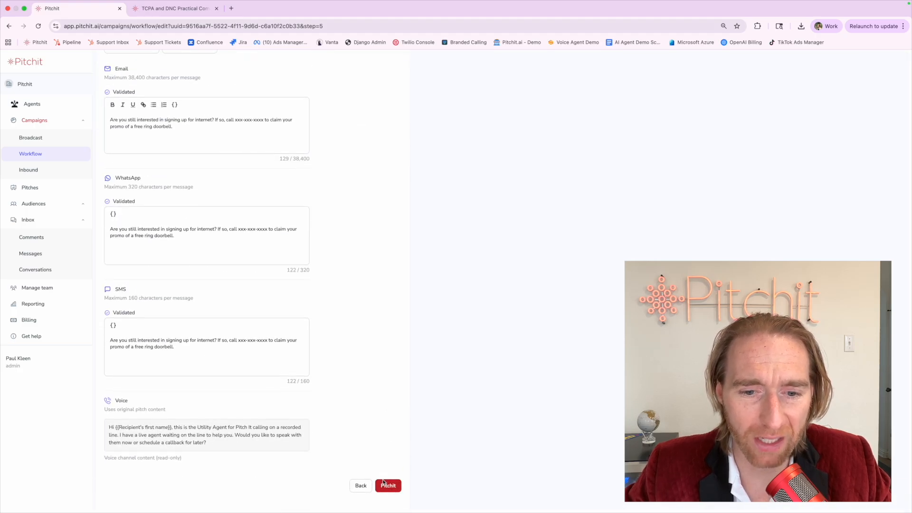
{"action": "left_click", "coordinate": [41, 158]}
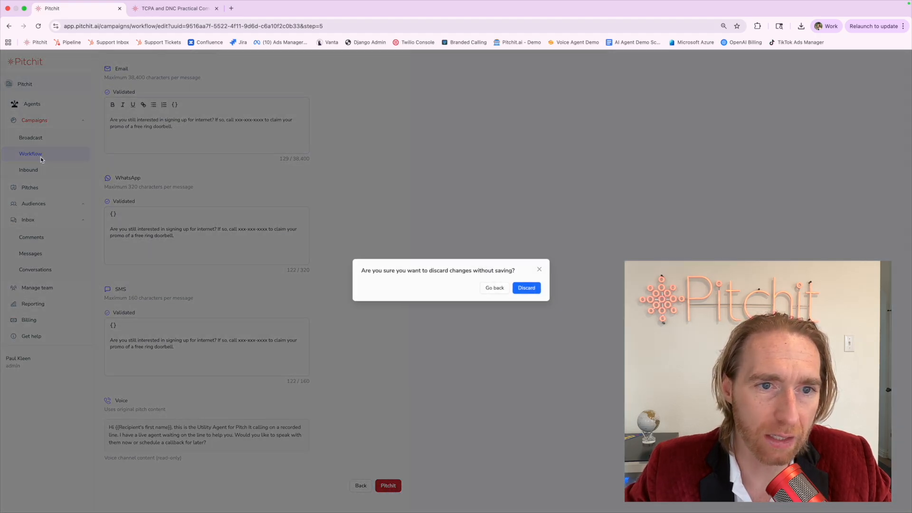
{"action": "left_click", "coordinate": [528, 289]}
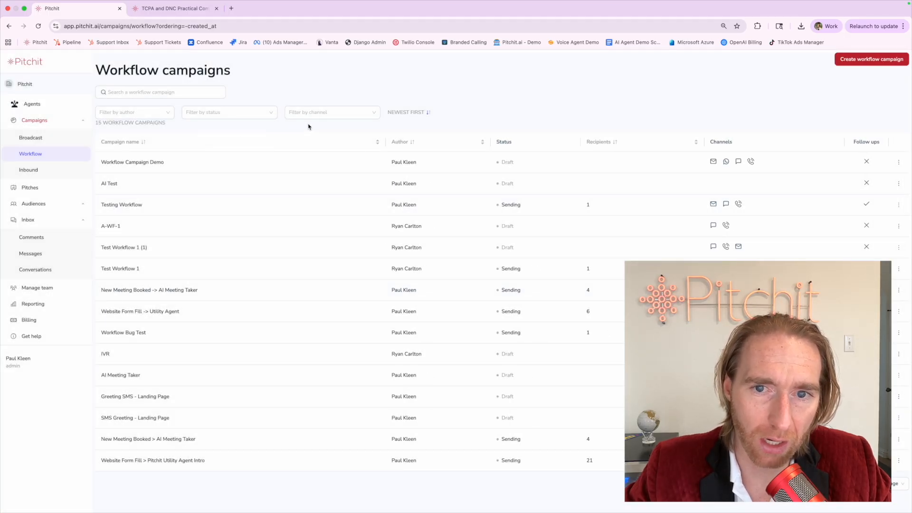
Glance at Testing Workflow, view the account's Integrations settings, and open a new browser tab.
{"action": "left_click_drag", "start_coordinate": [501, 204], "coordinate": [545, 207]}
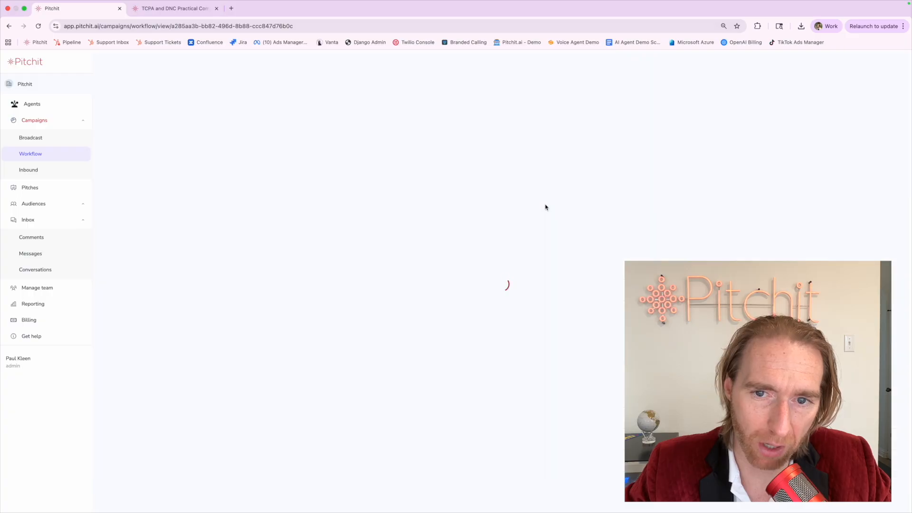
{"action": "left_click", "coordinate": [103, 61]}
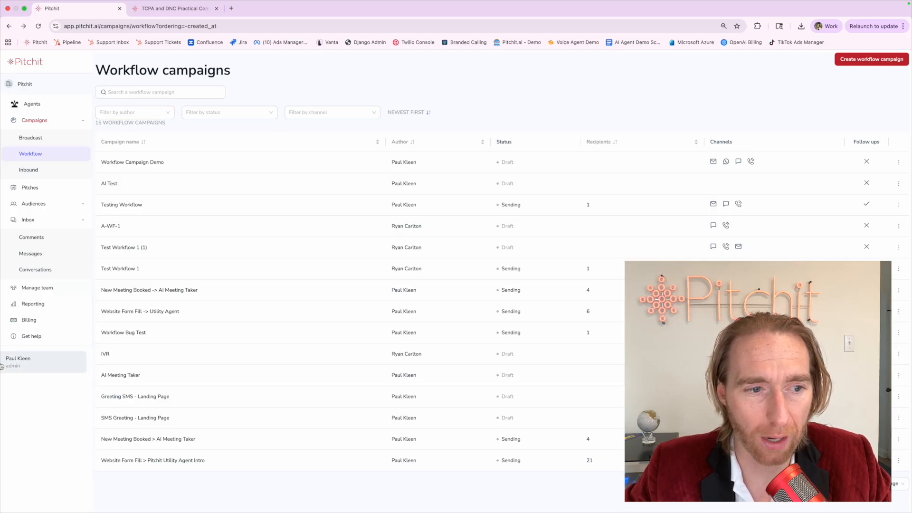
{"action": "left_click", "coordinate": [19, 361]}
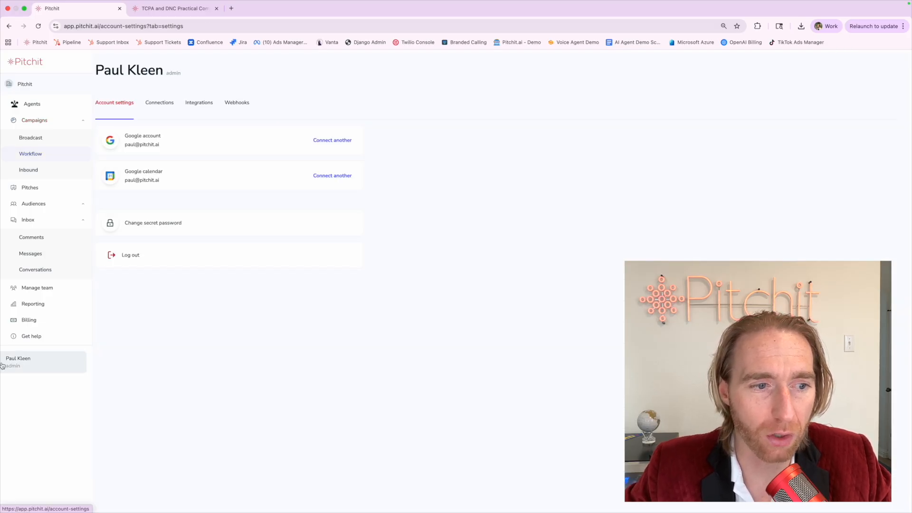
{"action": "left_click", "coordinate": [200, 102]}
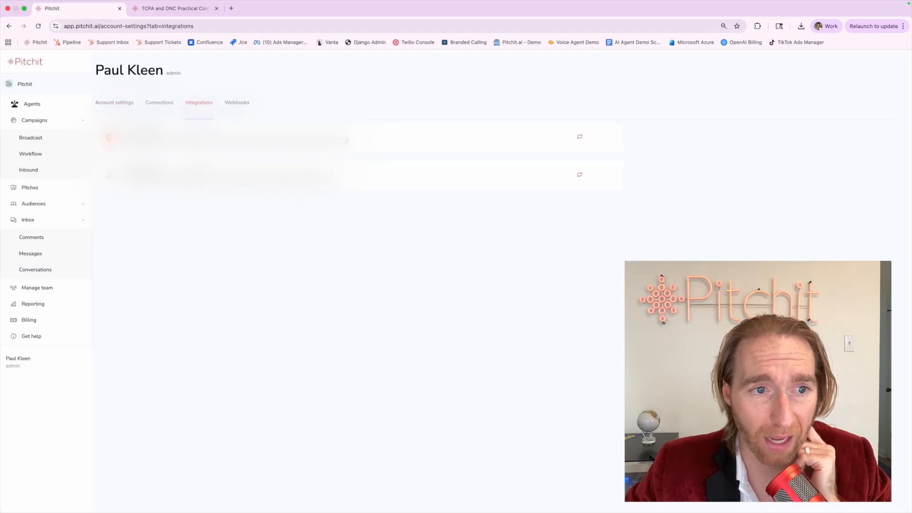
{"action": "left_click", "coordinate": [231, 9]}
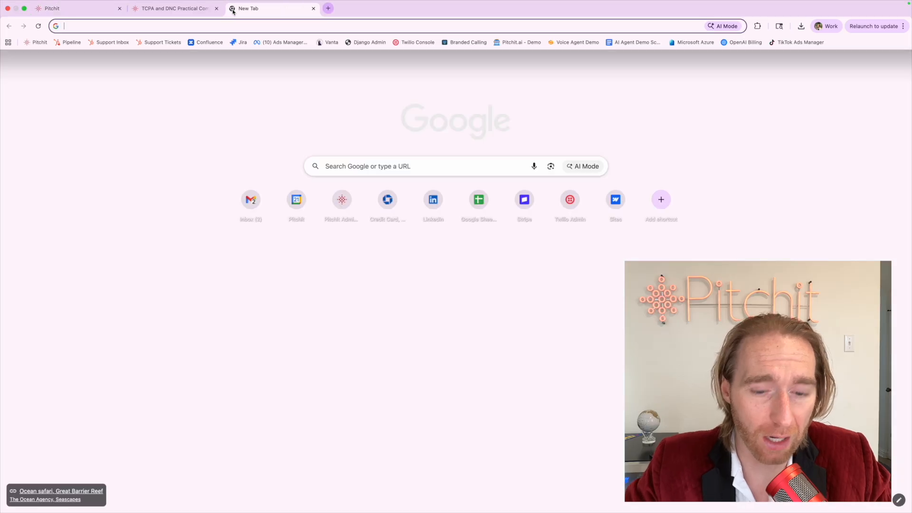
Load the pitchit.ai/api documentation page in the new tab.
{"action": "type", "text": "pitchit.ai/"}
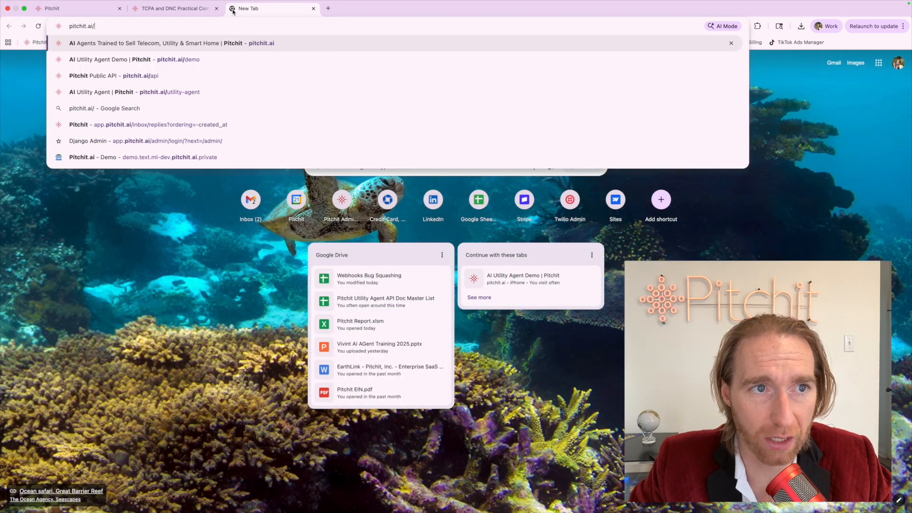
{"action": "type", "text": "doc"}
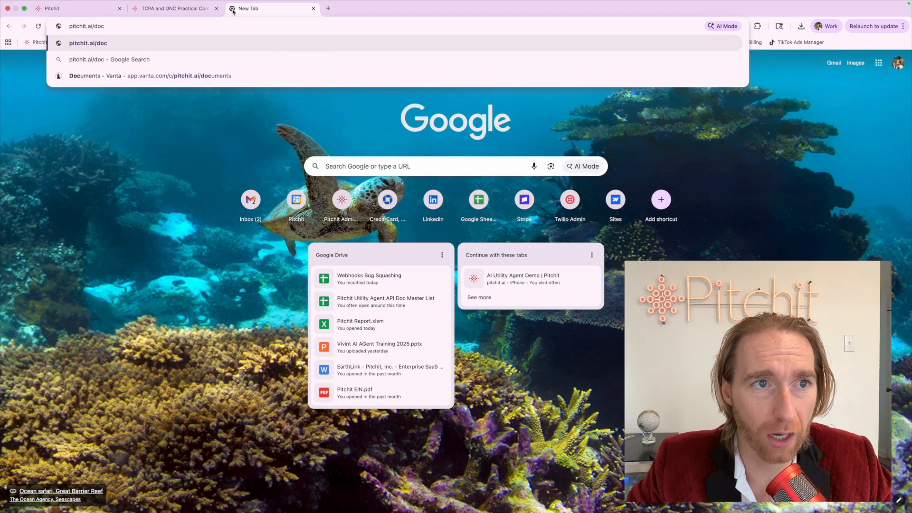
{"action": "key", "text": "BackSpace"}
{"action": "key", "text": "BackSpace"}
{"action": "key", "text": "BackSpace"}
{"action": "type", "text": "api"}
{"action": "key", "text": "Return"}
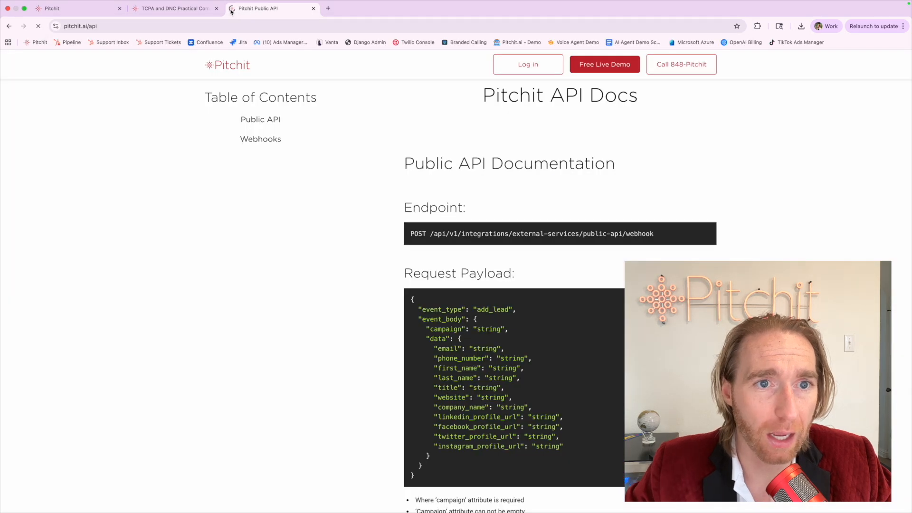
Jump to the Public API and Webhooks sections, then return to the Pitchit tab.
{"action": "left_click", "coordinate": [268, 122]}
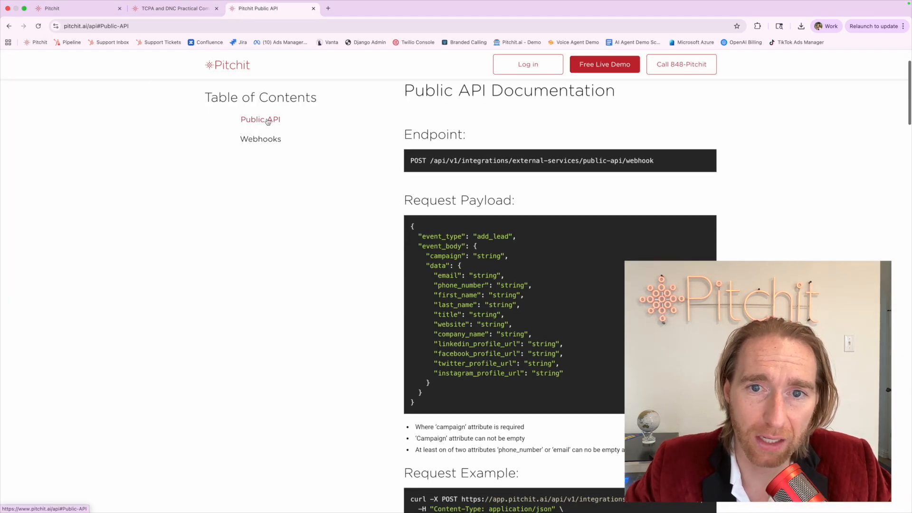
{"action": "left_click", "coordinate": [265, 139]}
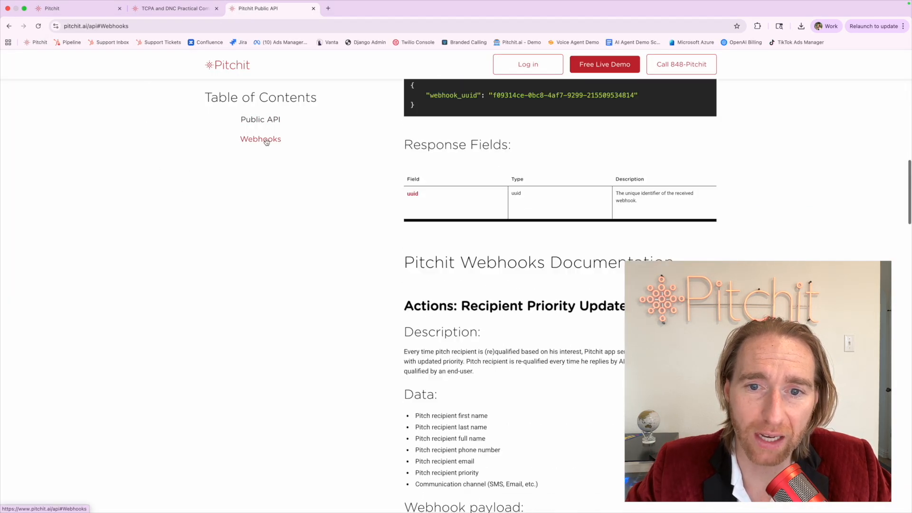
{"action": "left_click", "coordinate": [264, 118]}
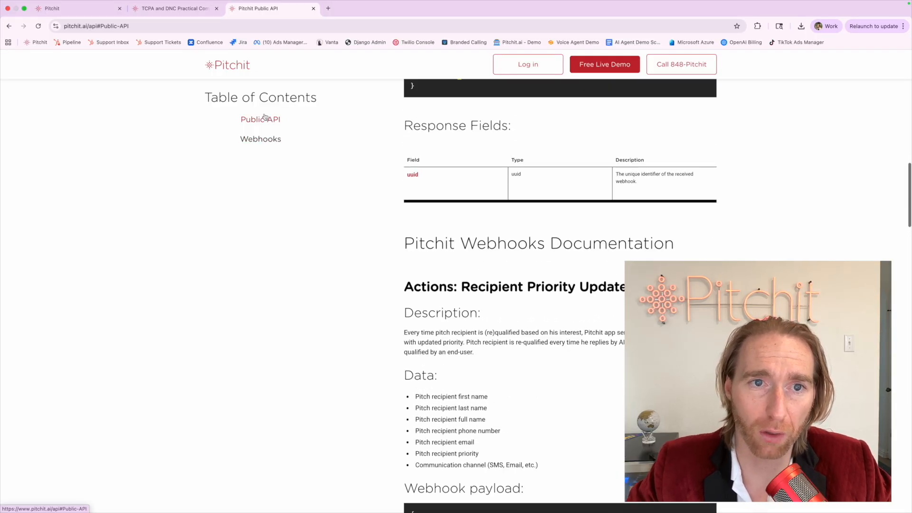
{"action": "left_click", "coordinate": [70, 9]}
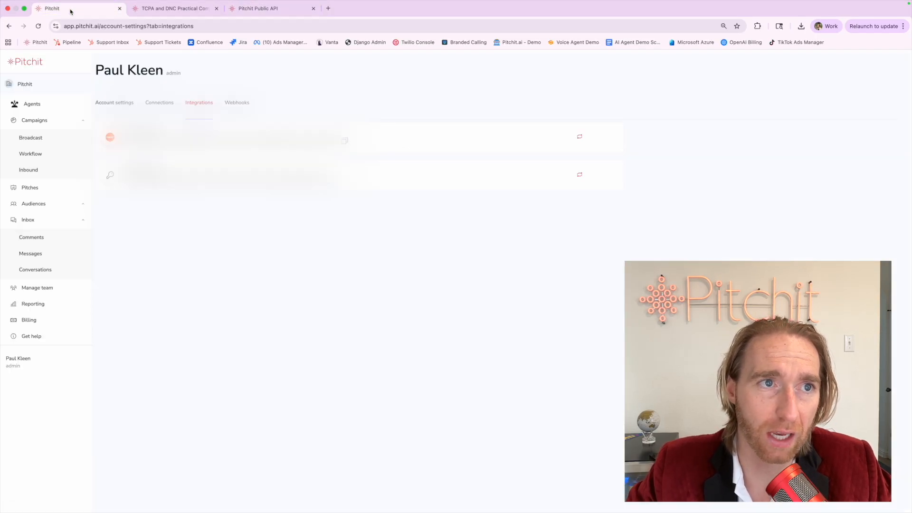
Open the Workflow campaigns list from the Campaigns section of the sidebar.
{"action": "left_click", "coordinate": [55, 151]}
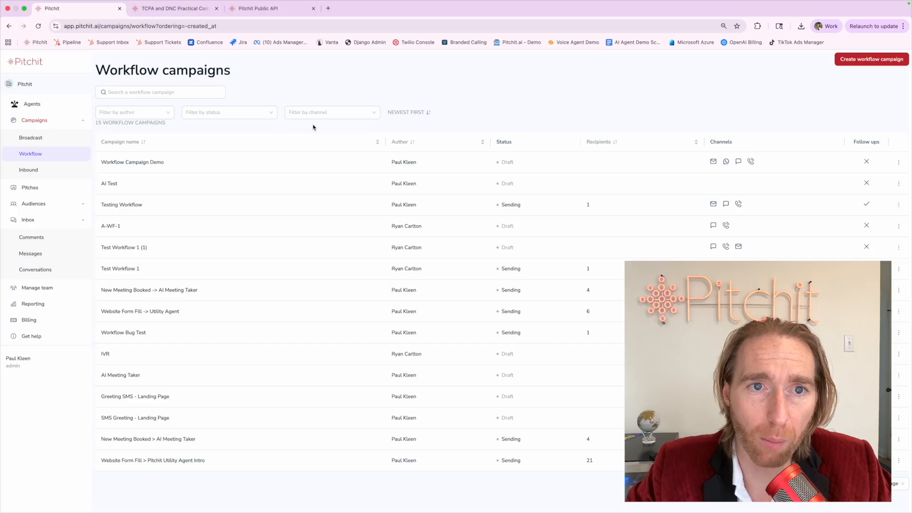